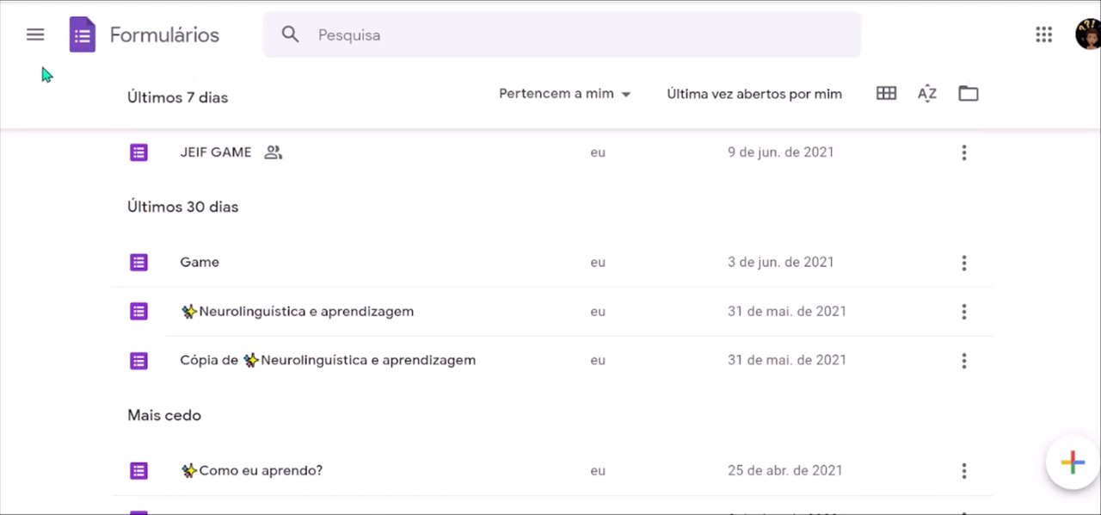
Create a new blank form and open its theme options.
{"action": "left_click", "coordinate": [67, 51]}
{"action": "left_click", "coordinate": [1073, 465]}
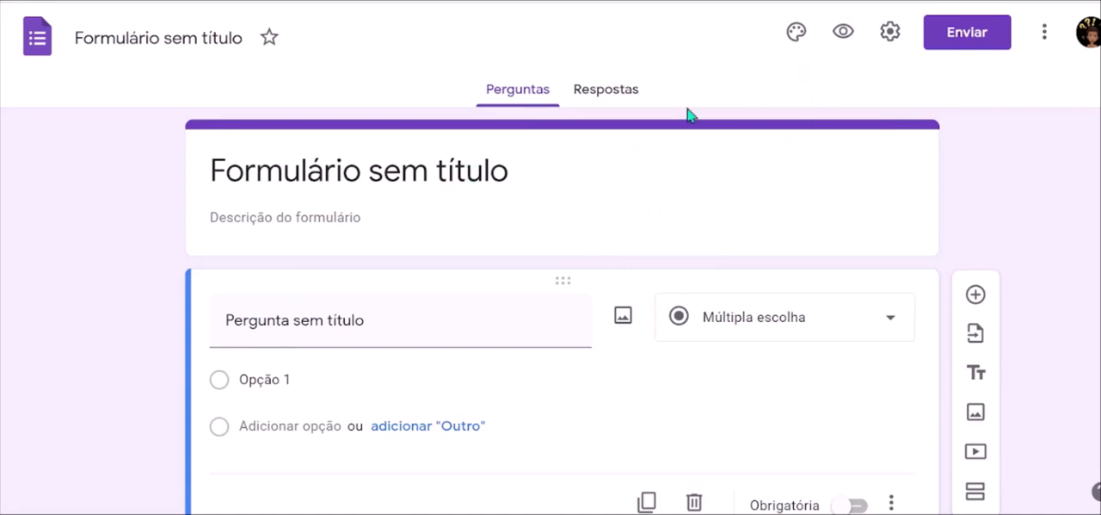
{"action": "left_click", "coordinate": [794, 38]}
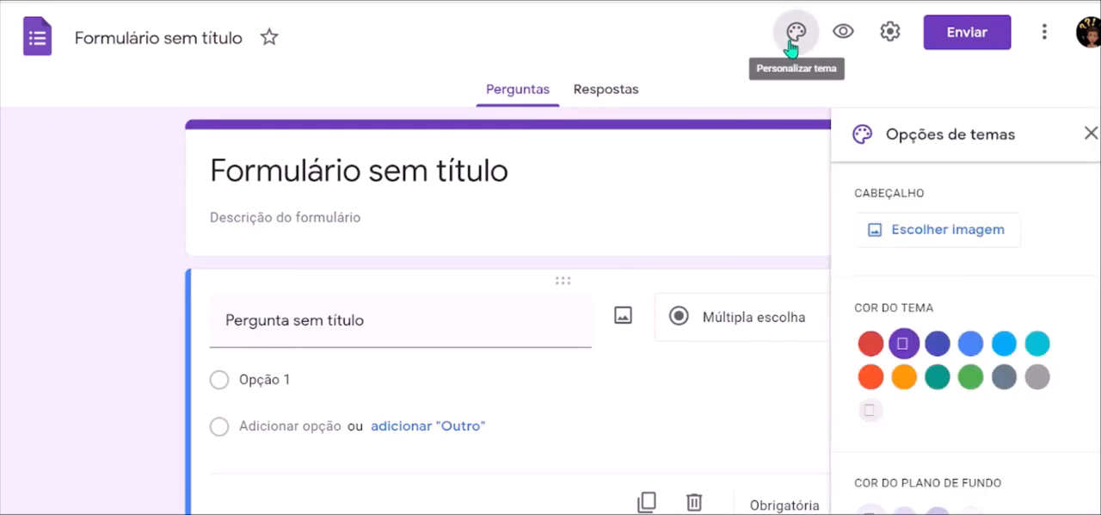
Try the coloured yarn picture from the Trabalho e escola themes as the form header and remove it again.
{"action": "left_click", "coordinate": [927, 248]}
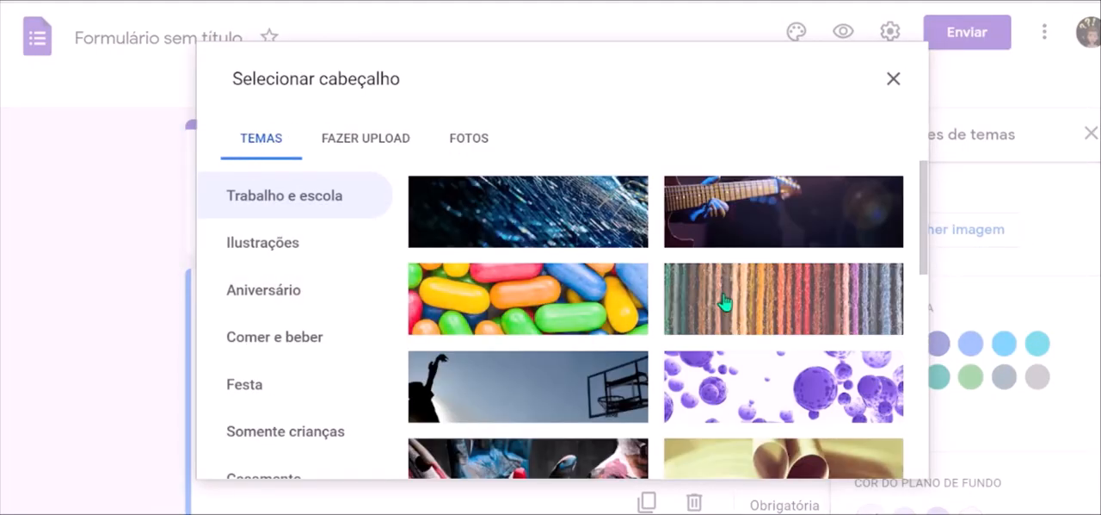
{"action": "left_click", "coordinate": [725, 301]}
{"action": "left_click", "coordinate": [874, 464]}
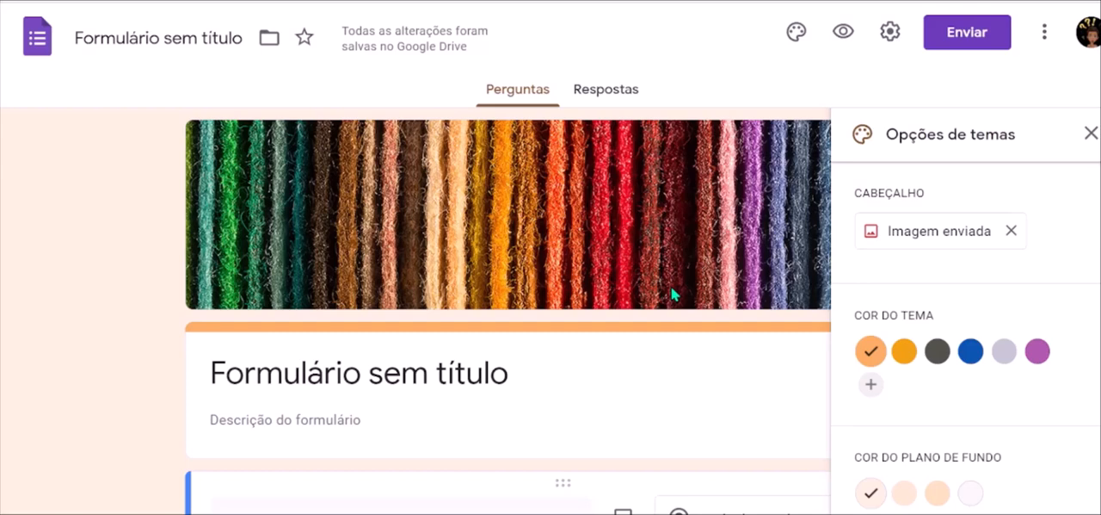
{"action": "left_click", "coordinate": [1012, 231]}
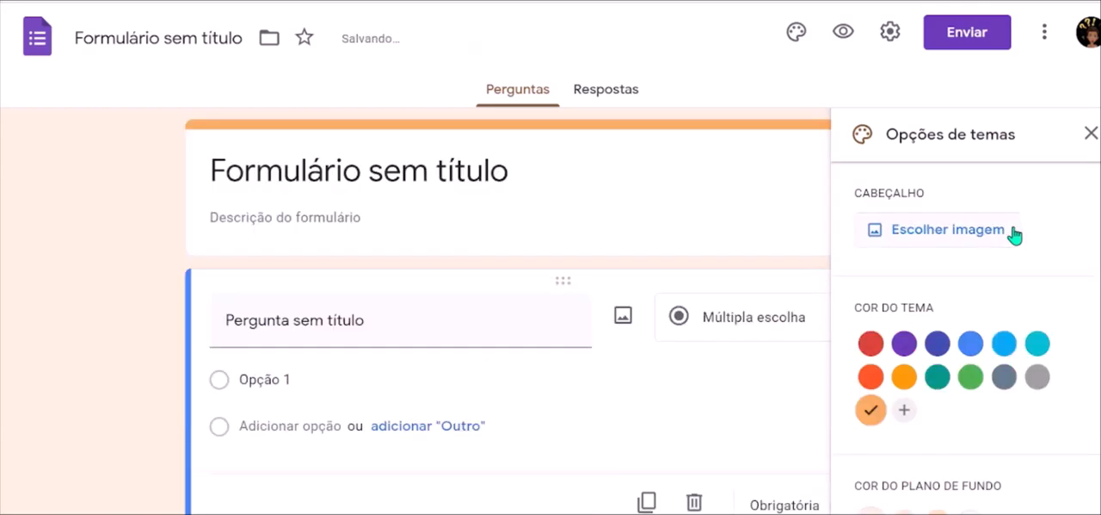
Upload the image CAPA from the MATH GAME folder as the form's header.
{"action": "left_click", "coordinate": [929, 231]}
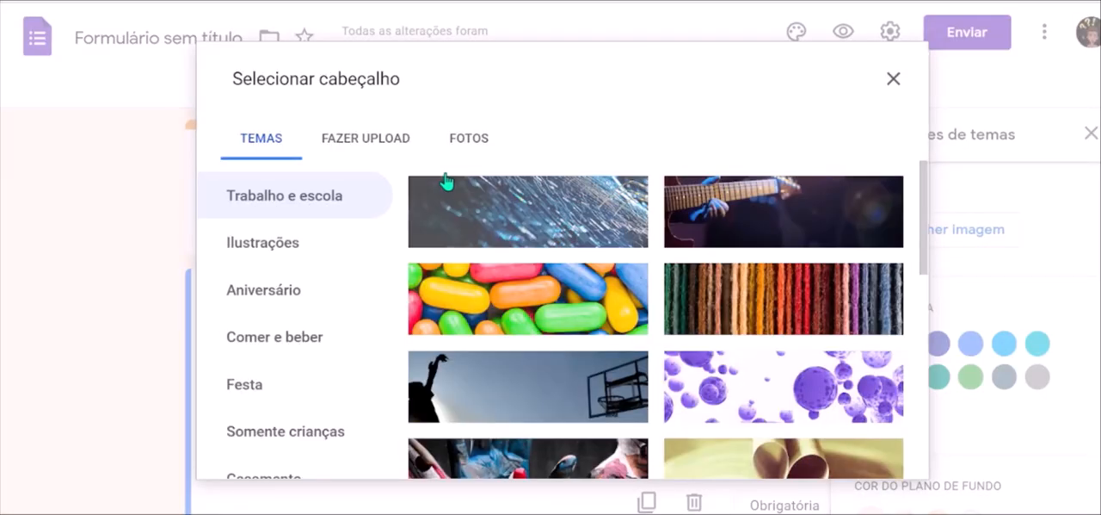
{"action": "left_click", "coordinate": [368, 143]}
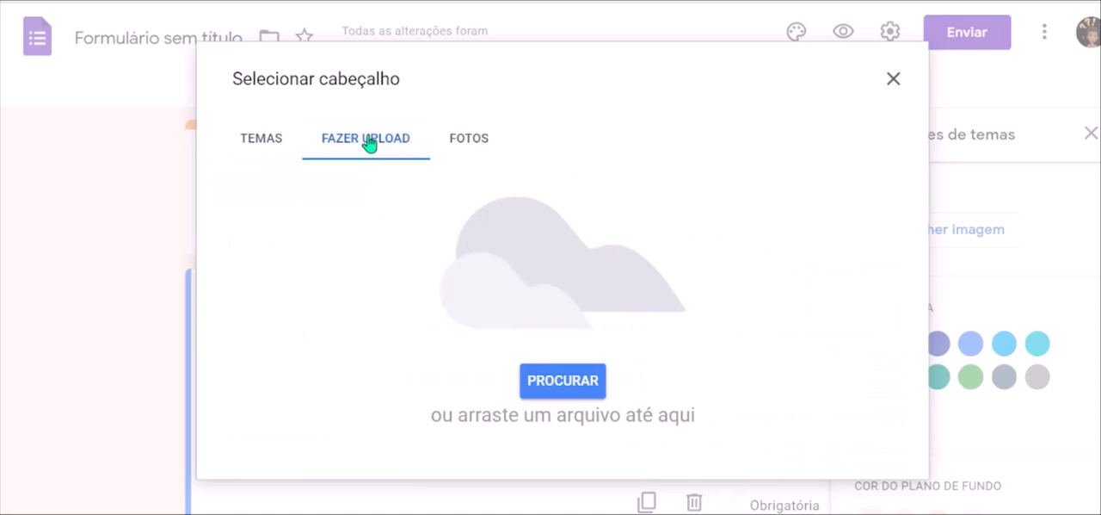
{"action": "left_click", "coordinate": [554, 388]}
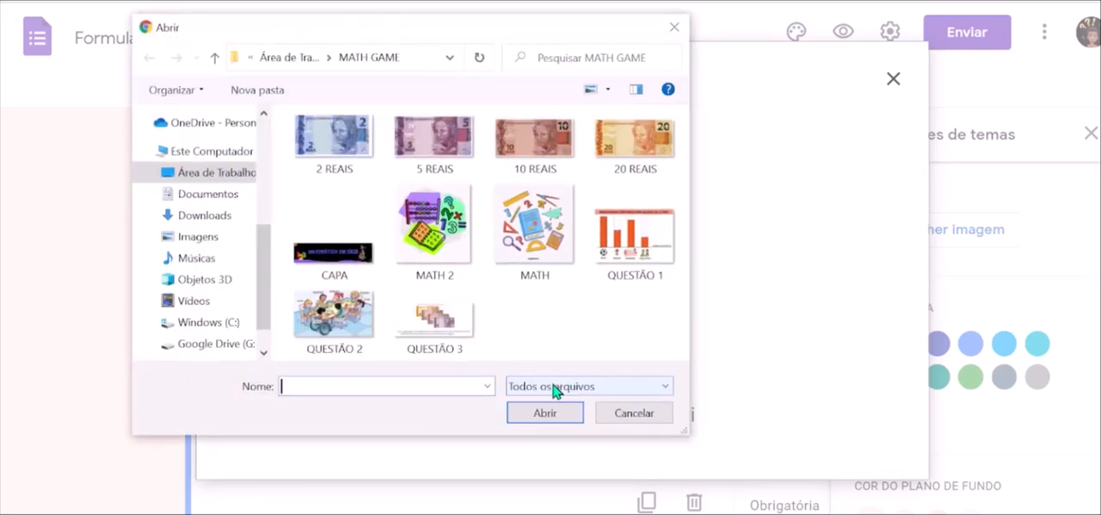
{"action": "left_click", "coordinate": [325, 247]}
{"action": "left_click", "coordinate": [576, 411]}
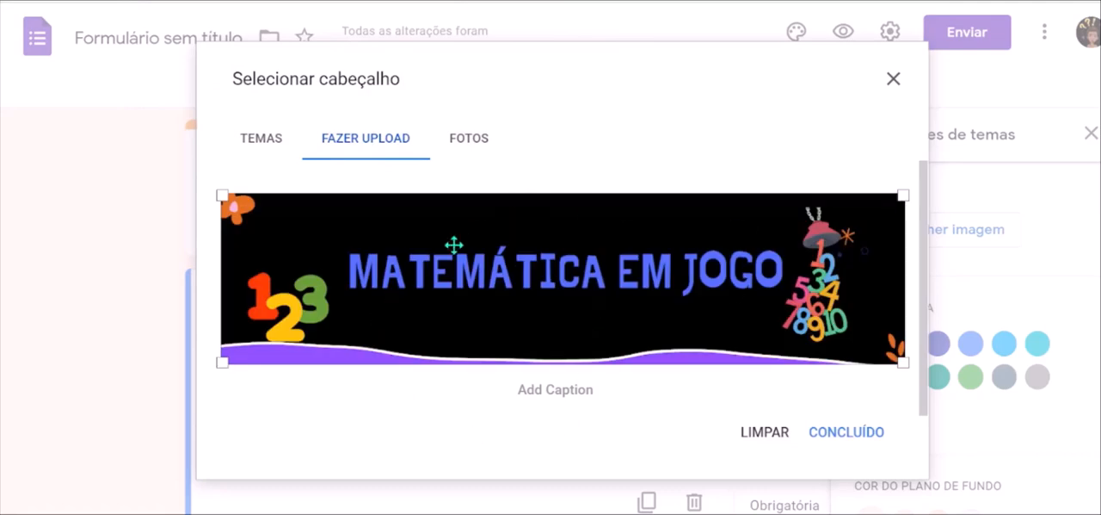
{"action": "left_click", "coordinate": [851, 430]}
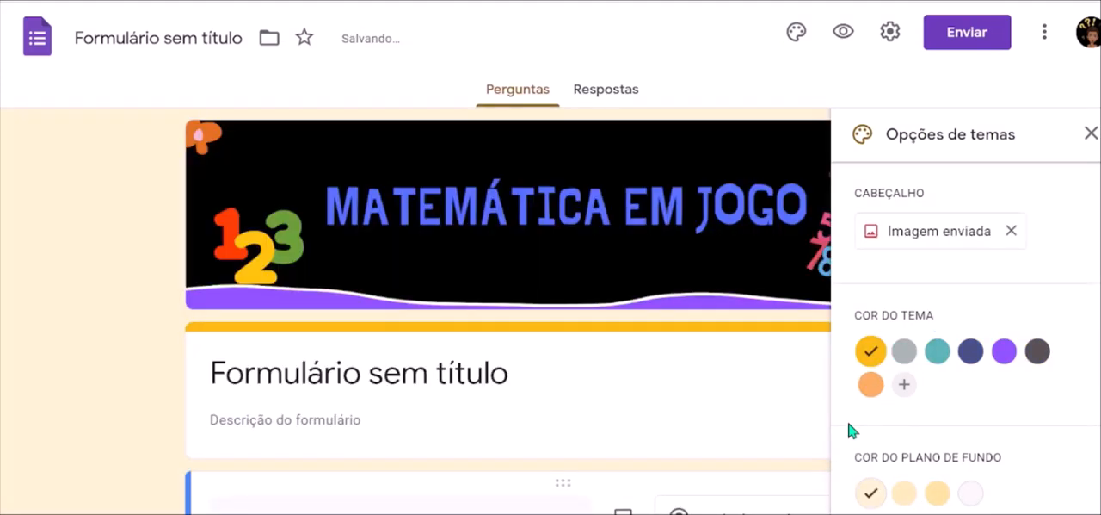
Set the theme colour to purple #8c52ff and the background colour to Escuro #d7c2ff.
{"action": "scroll", "coordinate": [997, 345], "scroll_direction": "down", "scroll_amount": 1}
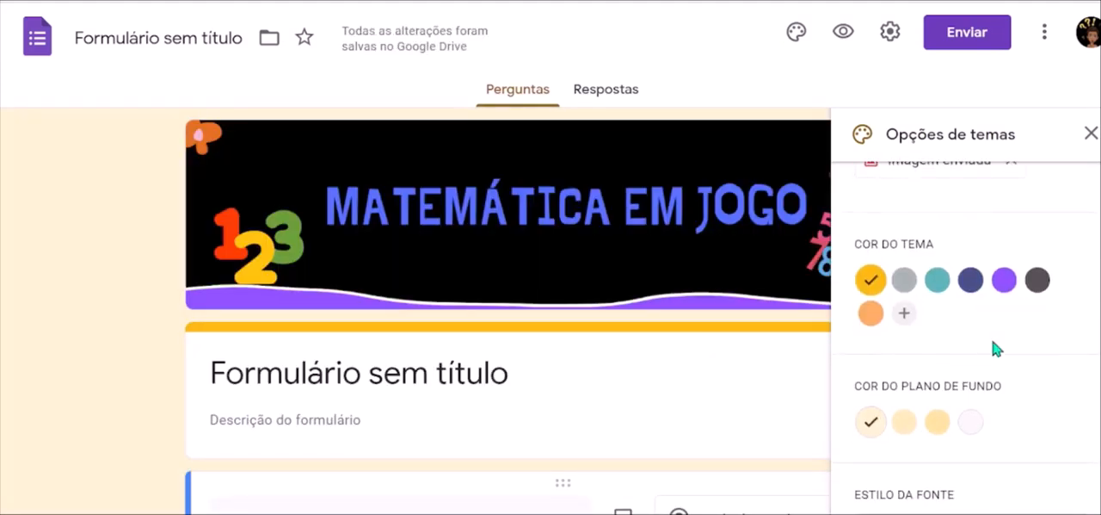
{"action": "left_click", "coordinate": [1004, 282]}
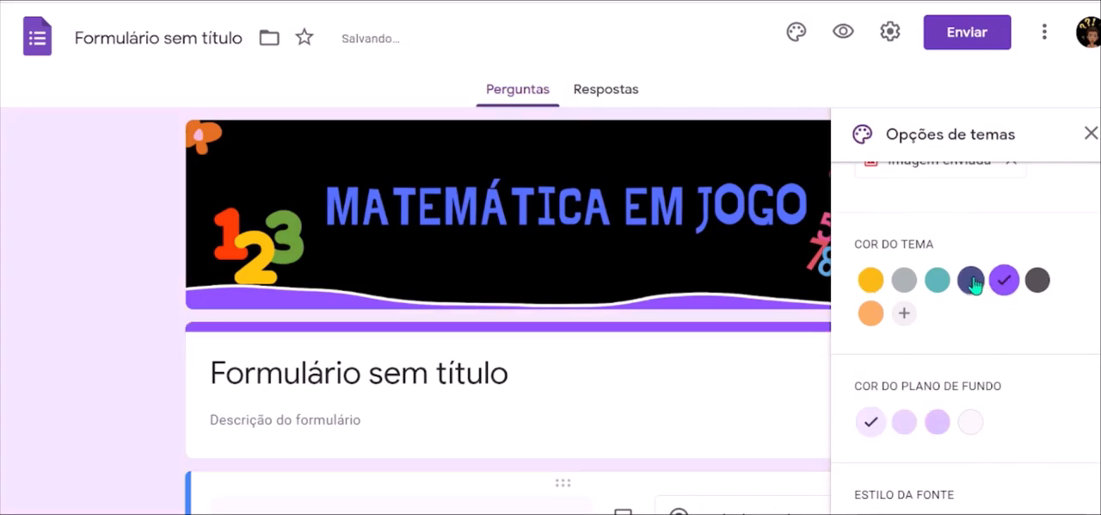
{"action": "left_click", "coordinate": [971, 281]}
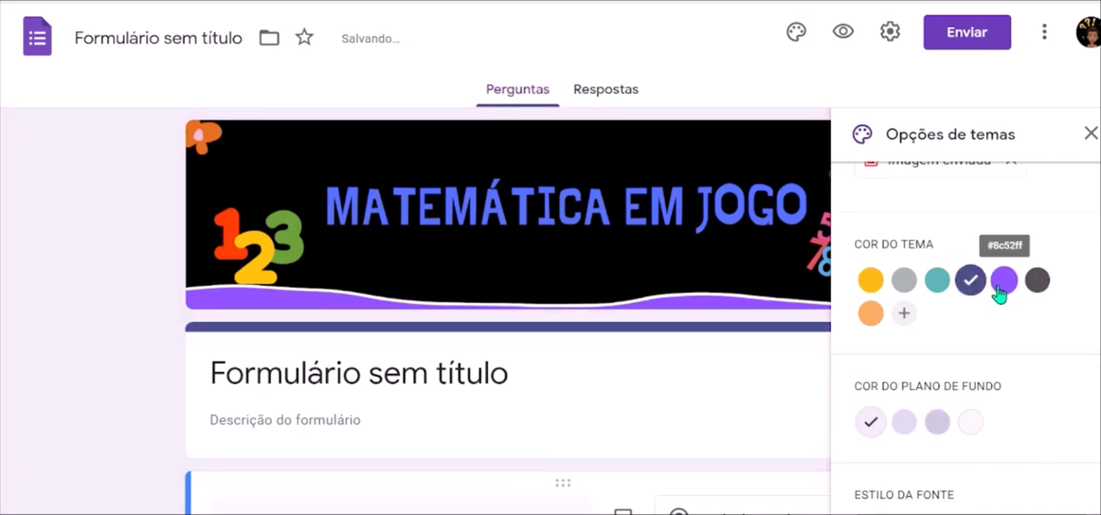
{"action": "left_click", "coordinate": [1003, 281]}
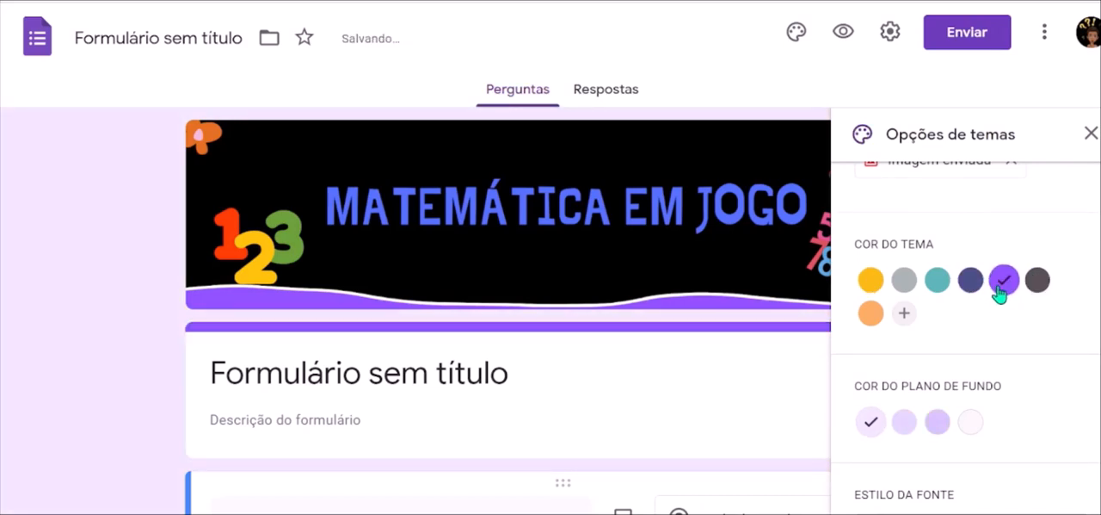
{"action": "left_click", "coordinate": [936, 422]}
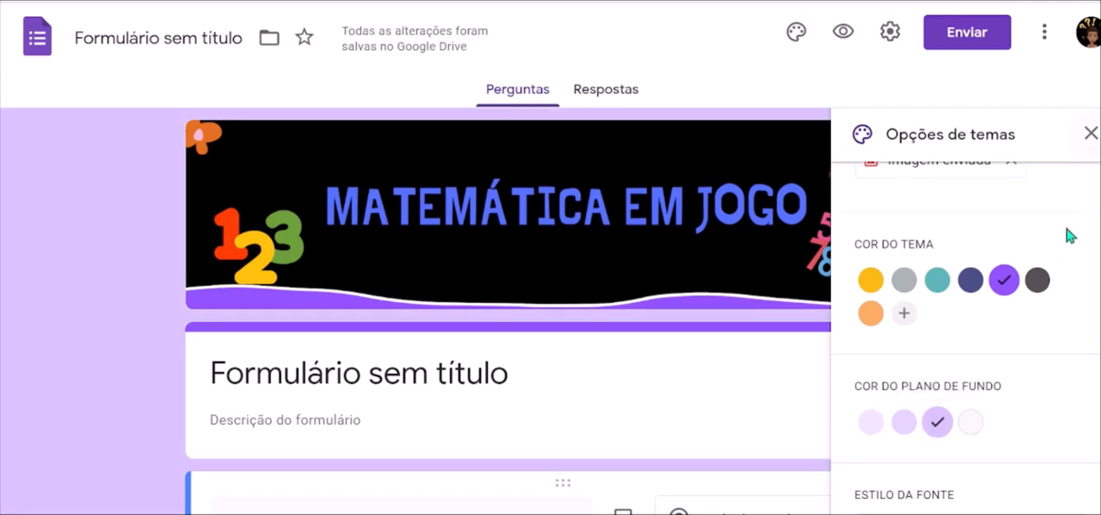
Choose the Básico font style for the form and close the theme options.
{"action": "scroll", "coordinate": [1017, 371], "scroll_direction": "down", "scroll_amount": 2}
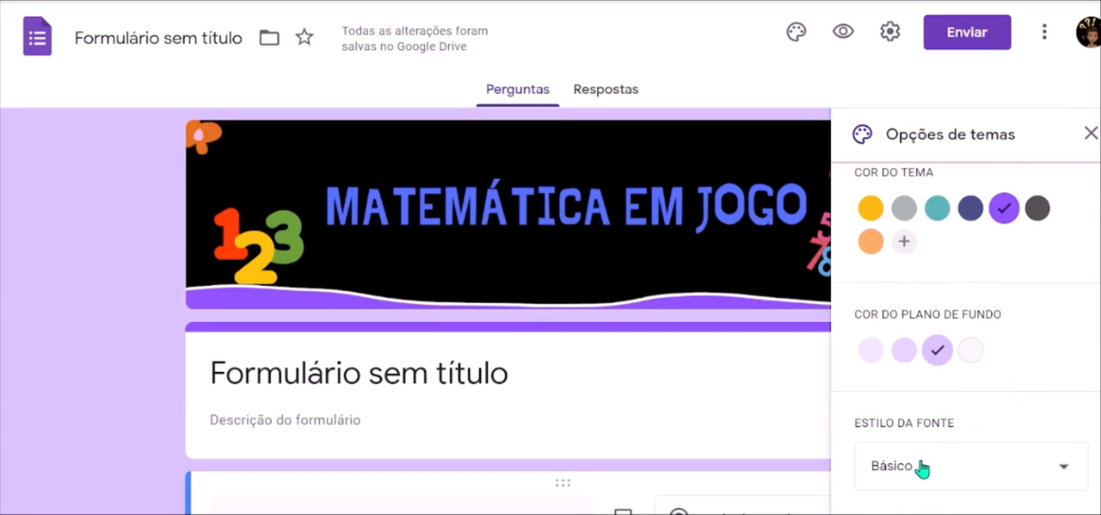
{"action": "left_click", "coordinate": [920, 466]}
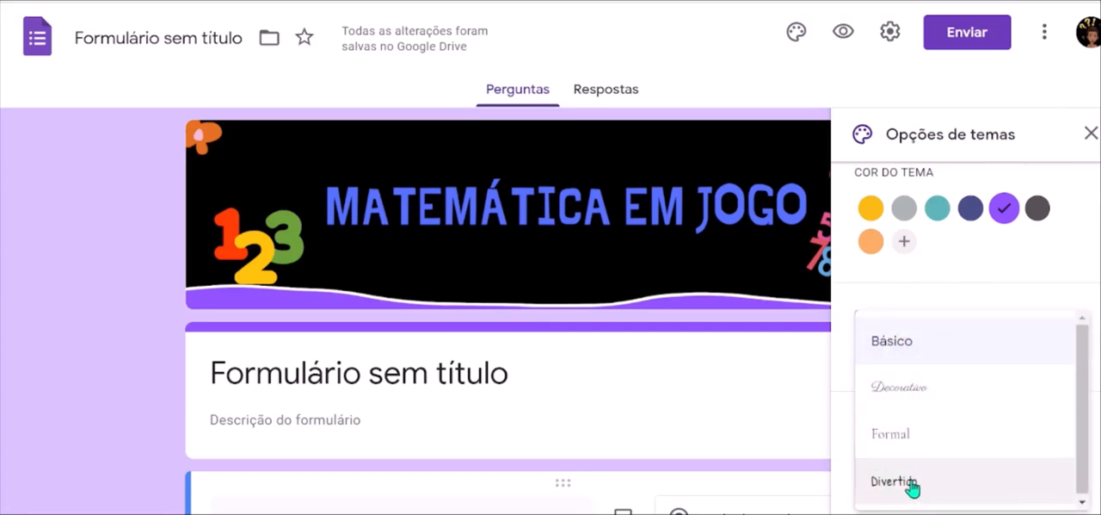
{"action": "left_click", "coordinate": [897, 359]}
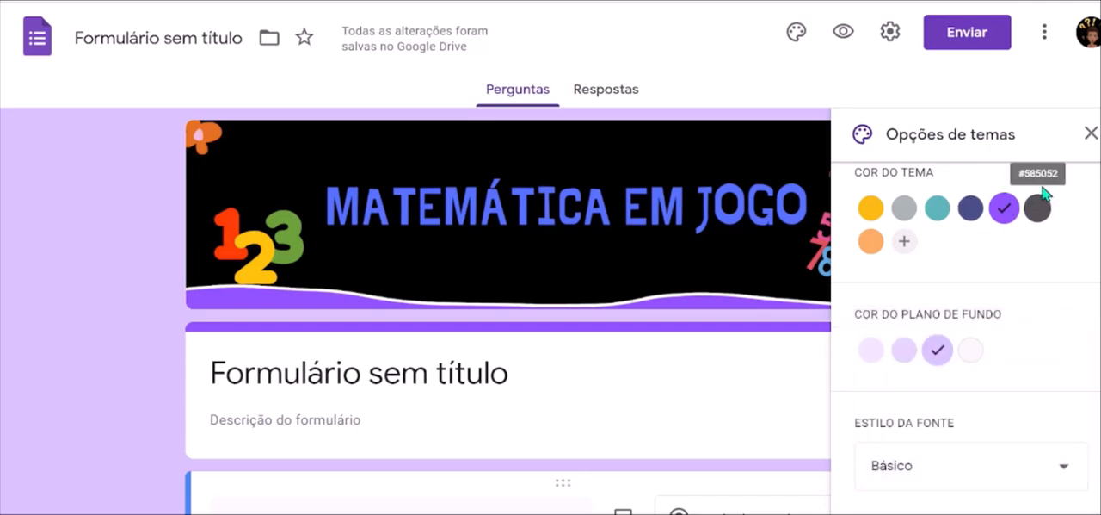
{"action": "left_click", "coordinate": [1089, 133]}
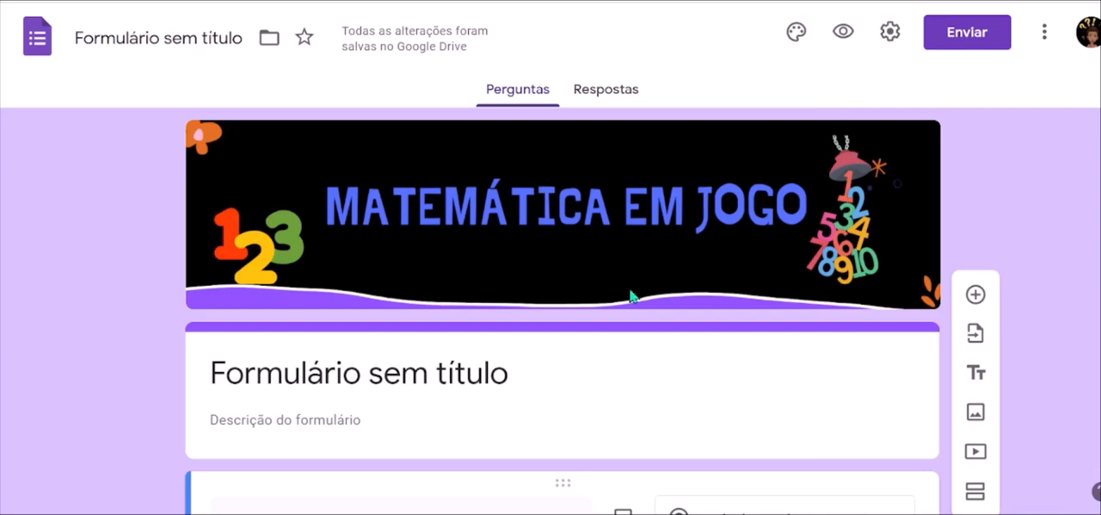
Replace the form's placeholder title with "MATEMÁTICA EM JOGO".
{"action": "triple_click", "coordinate": [284, 375]}
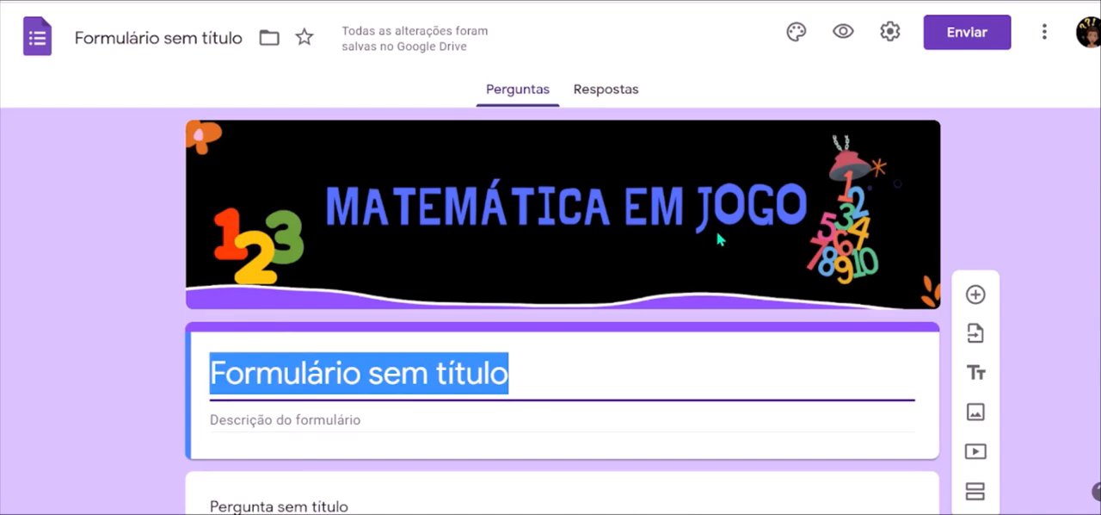
{"action": "type", "text": "MA"}
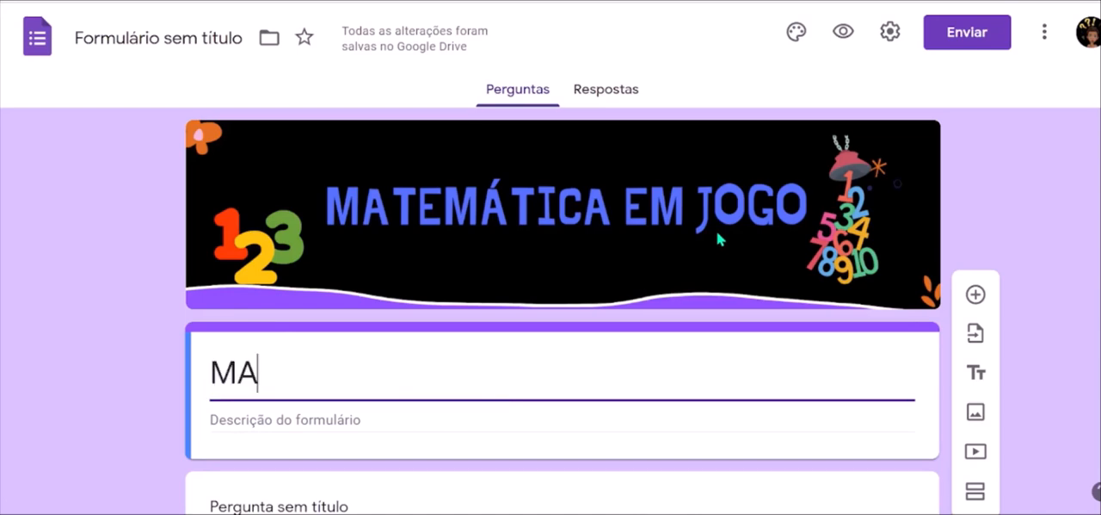
{"action": "type", "text": "TEMÁT"}
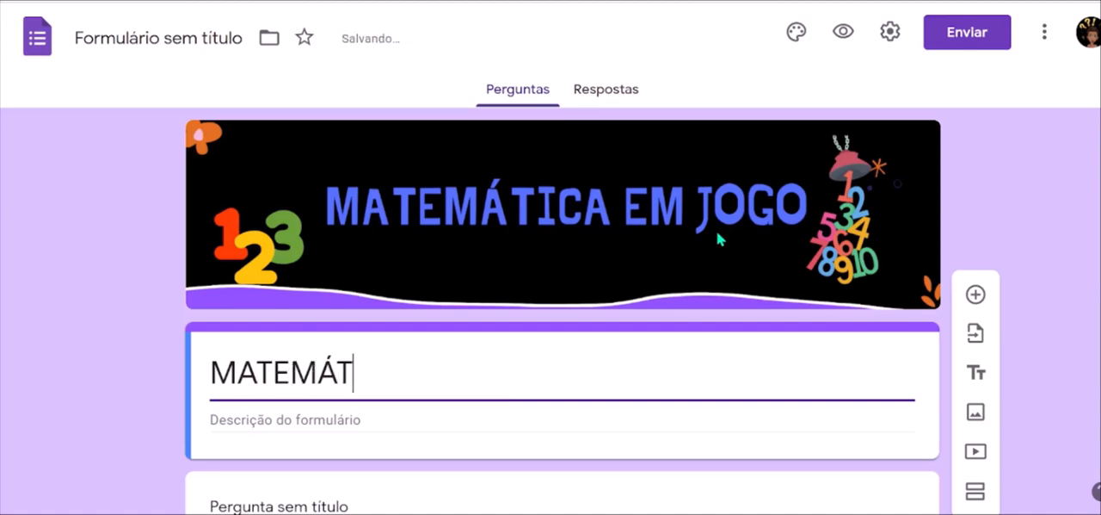
{"action": "type", "text": "ICA EM JOGO"}
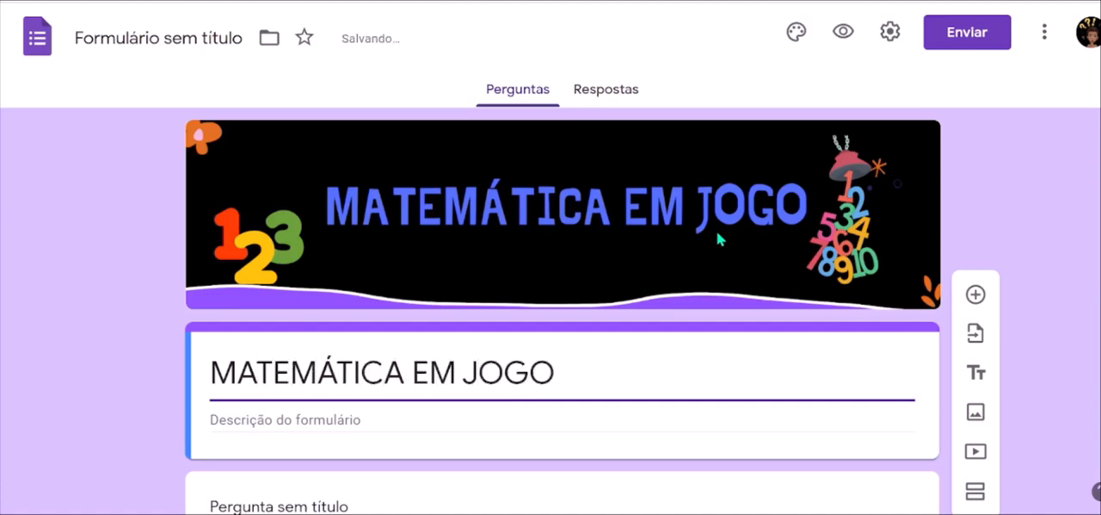
Insert the sparkles emoji ✨ at the start of the form's title.
{"action": "scroll", "coordinate": [719, 240], "scroll_direction": "down", "scroll_amount": 1}
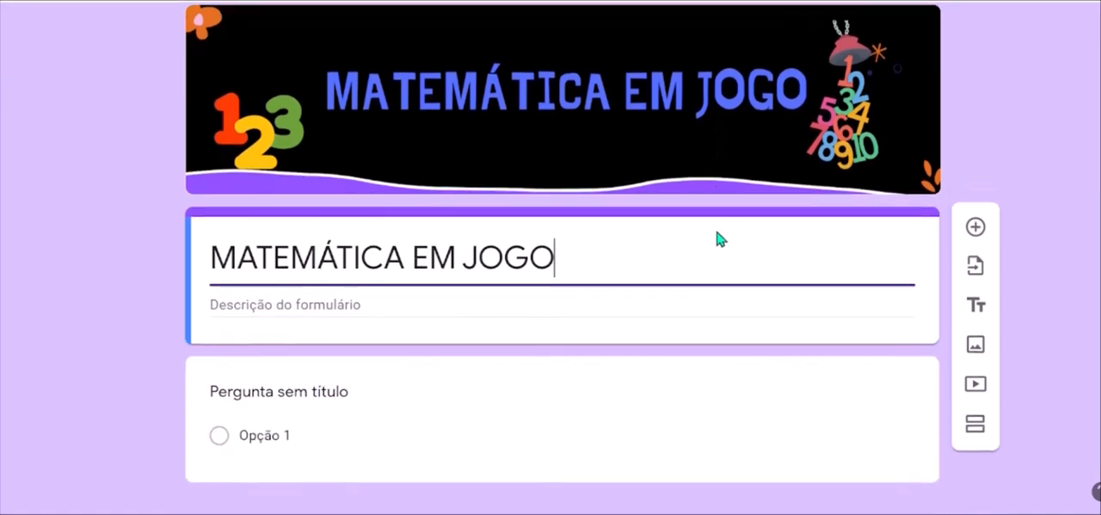
{"action": "left_click", "coordinate": [332, 304]}
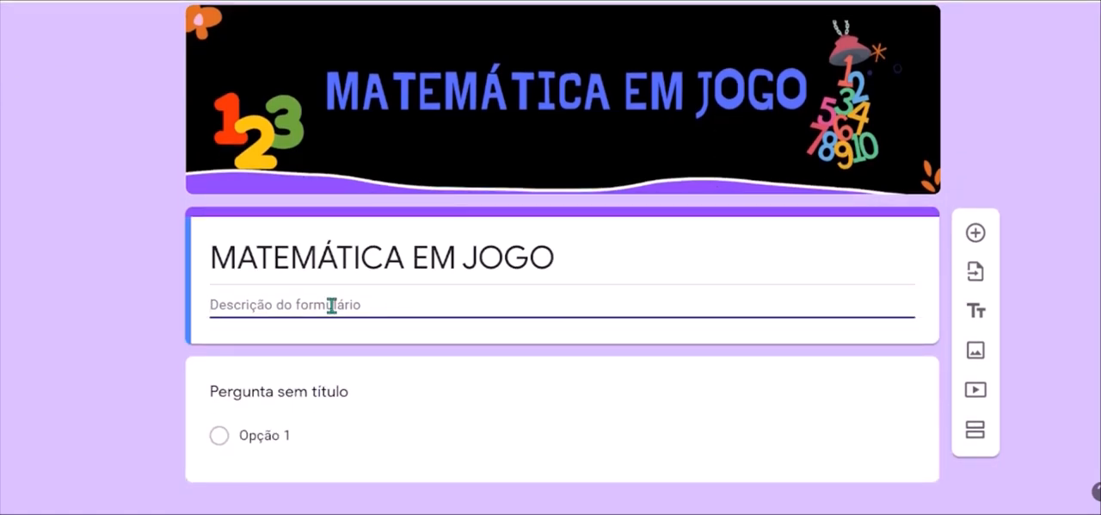
{"action": "triple_click", "coordinate": [216, 259]}
{"action": "left_click", "coordinate": [216, 258]}
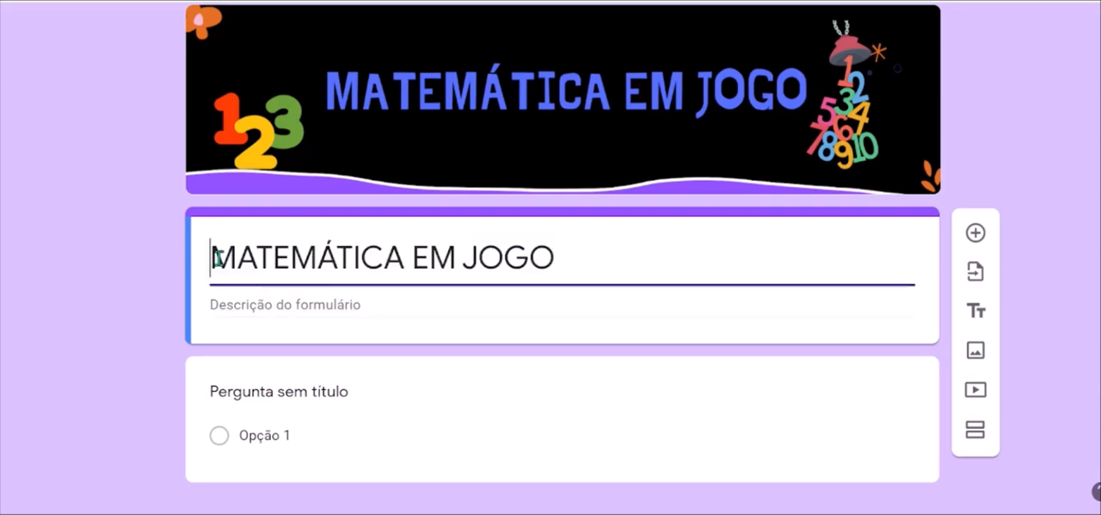
{"action": "key", "text": "super+period"}
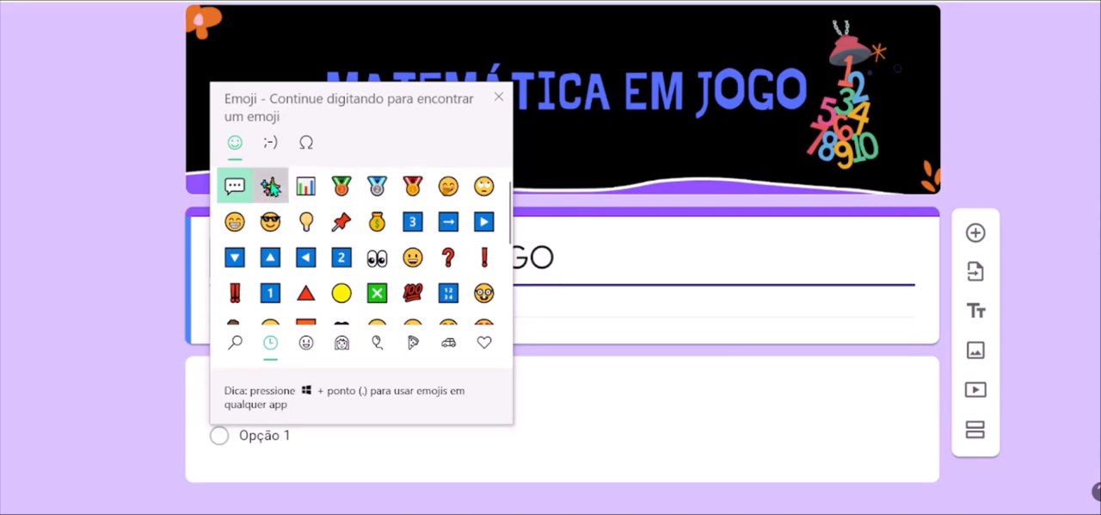
{"action": "left_click", "coordinate": [269, 186]}
{"action": "key", "text": "Escape"}
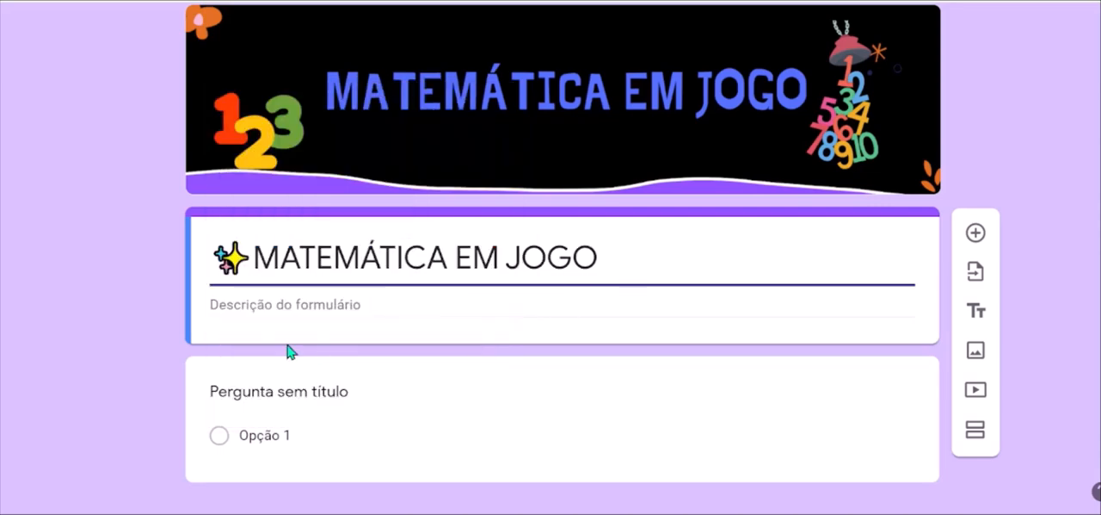
Write the form description "VOCÊ ACABA DE RECEBER UMA MISSÃO" followed by the pushpin emoji 📌.
{"action": "left_click", "coordinate": [267, 308]}
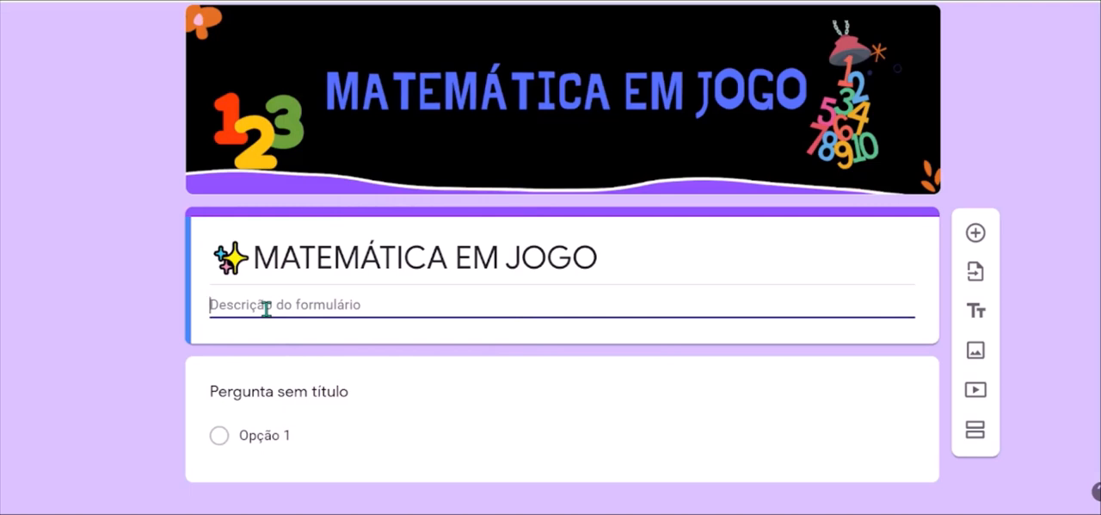
{"action": "type", "text": "voc"}
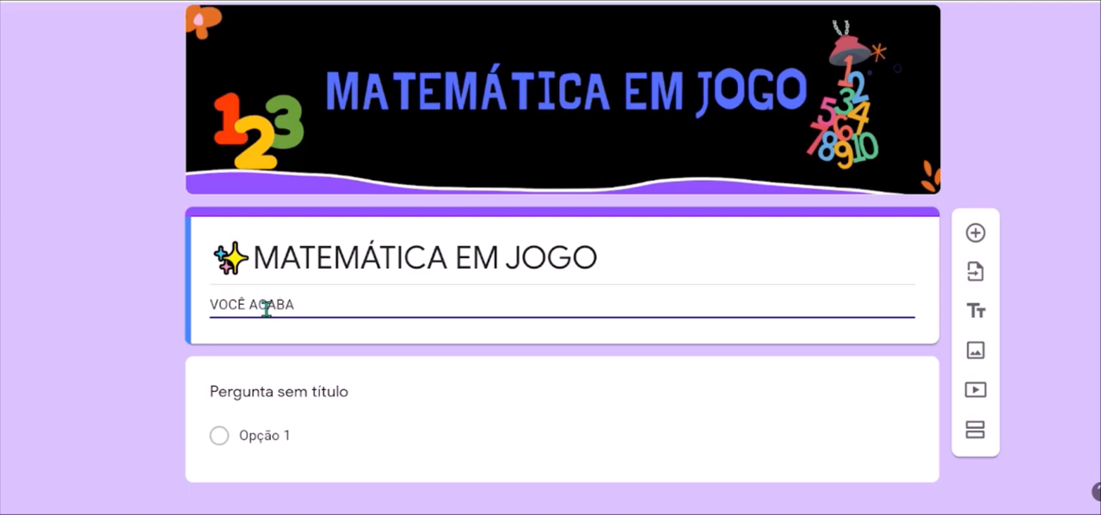
{"action": "type", "text": "Ê ACABA DE RECEBER UMA MISSÃO"}
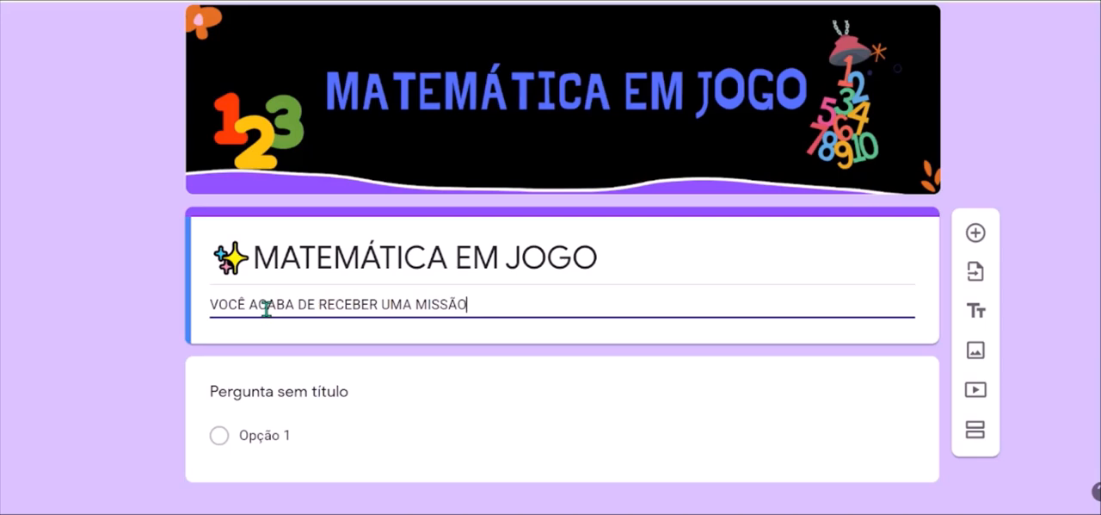
{"action": "key", "text": "super+period"}
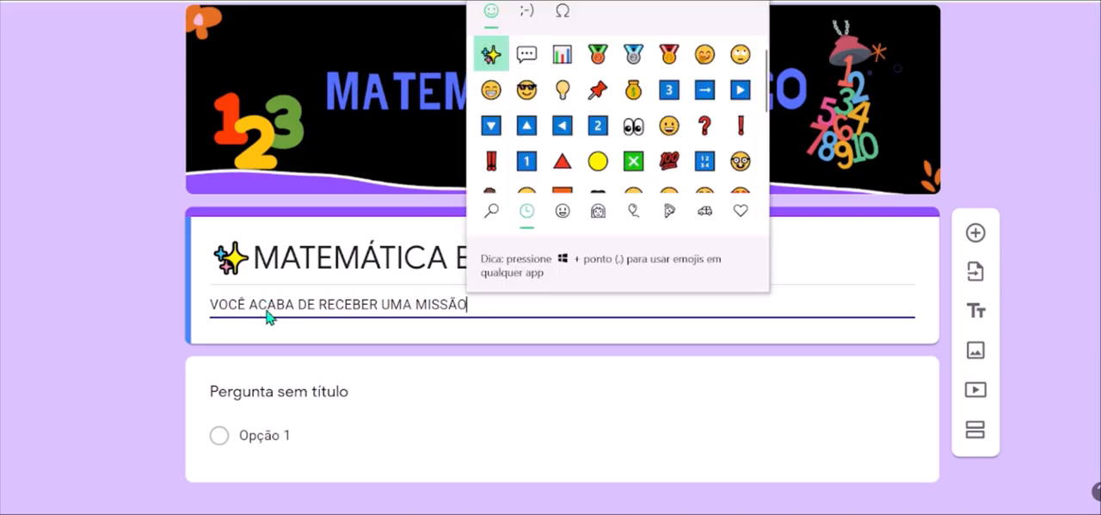
{"action": "left_click", "coordinate": [598, 96]}
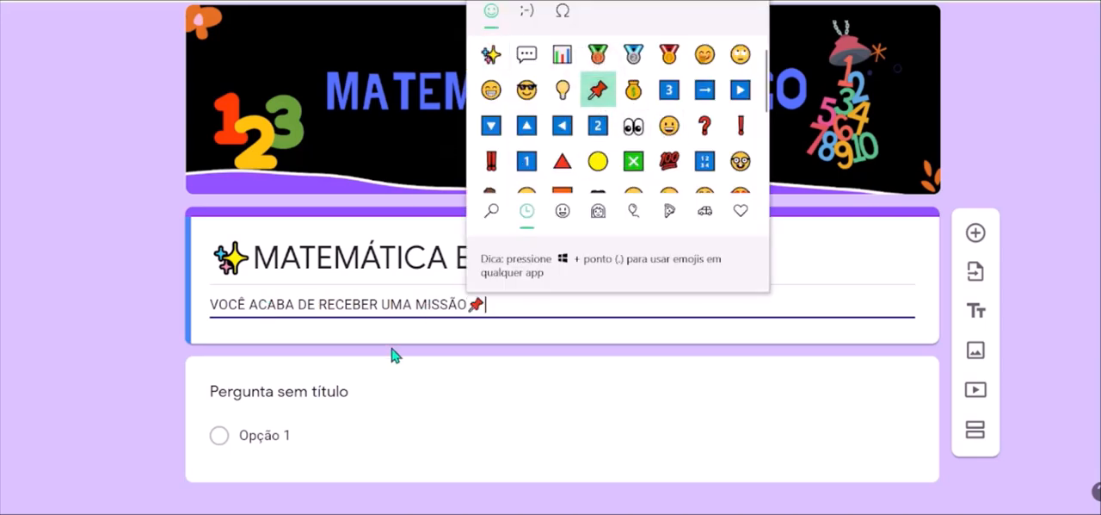
{"action": "key", "text": "Escape"}
{"action": "scroll", "coordinate": [383, 333], "scroll_direction": "down", "scroll_amount": 1}
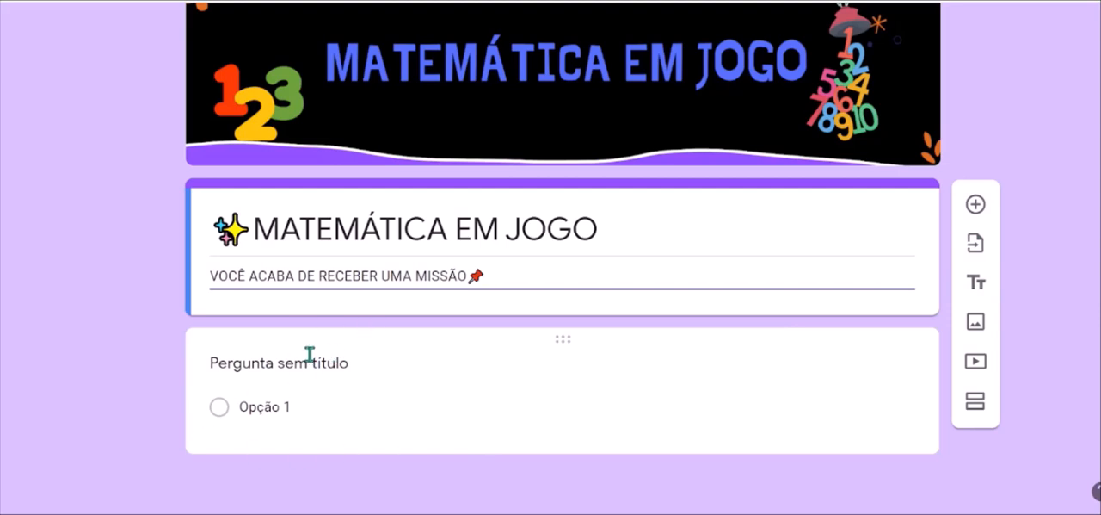
Add a second section to the form and set section 1 to go to section 2.
{"action": "left_click", "coordinate": [983, 406]}
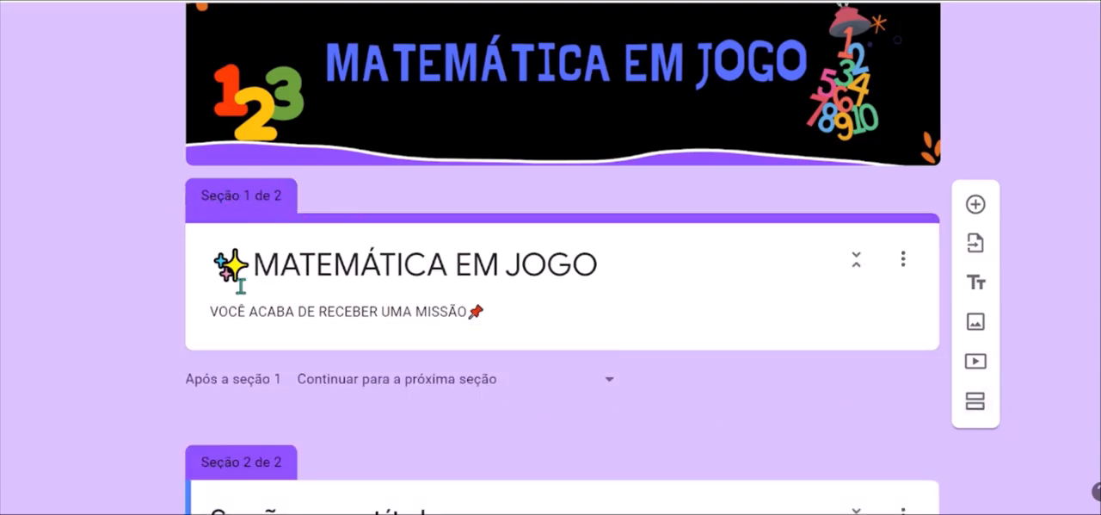
{"action": "scroll", "coordinate": [542, 342], "scroll_direction": "down", "scroll_amount": 2}
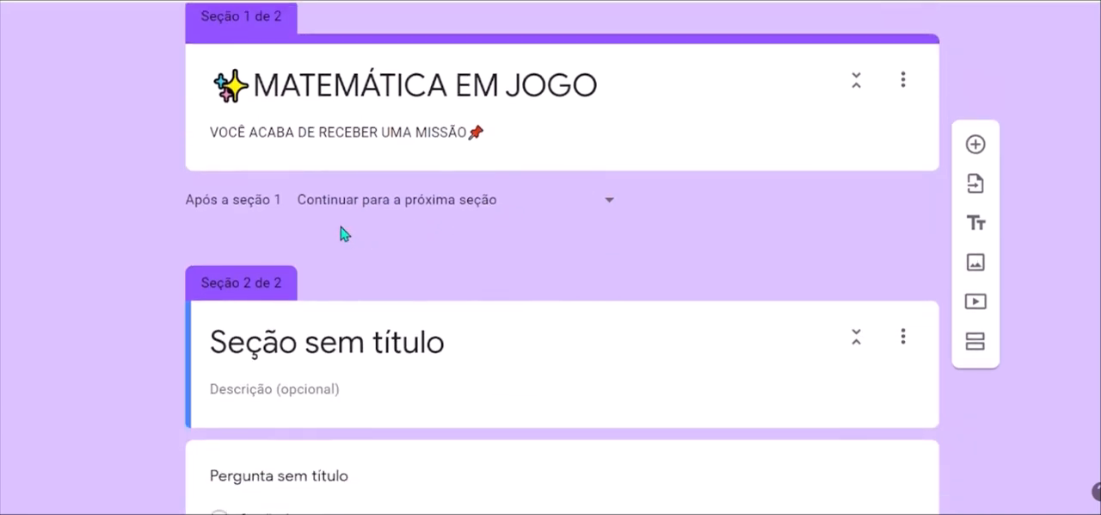
{"action": "left_click", "coordinate": [612, 207]}
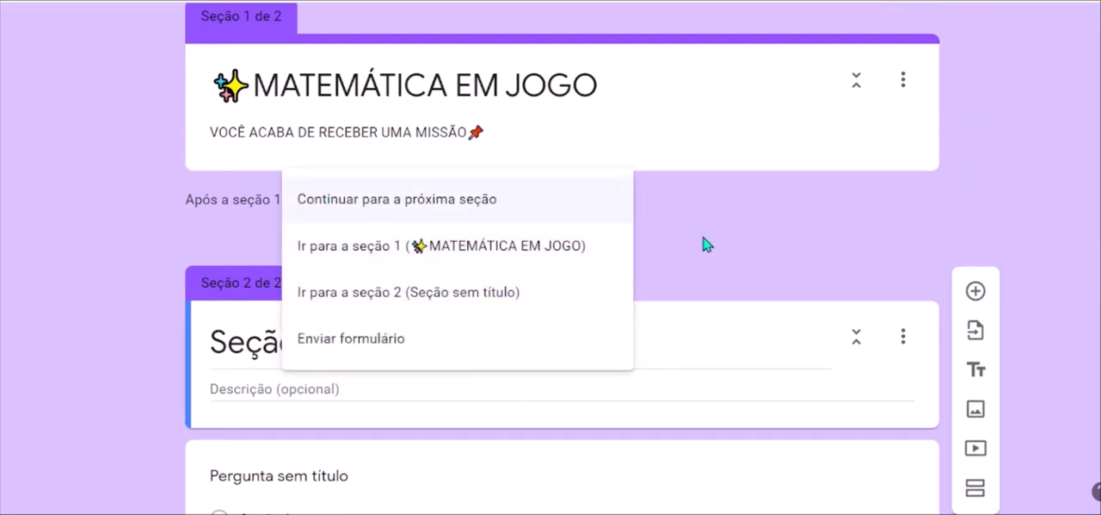
{"action": "left_click", "coordinate": [727, 253]}
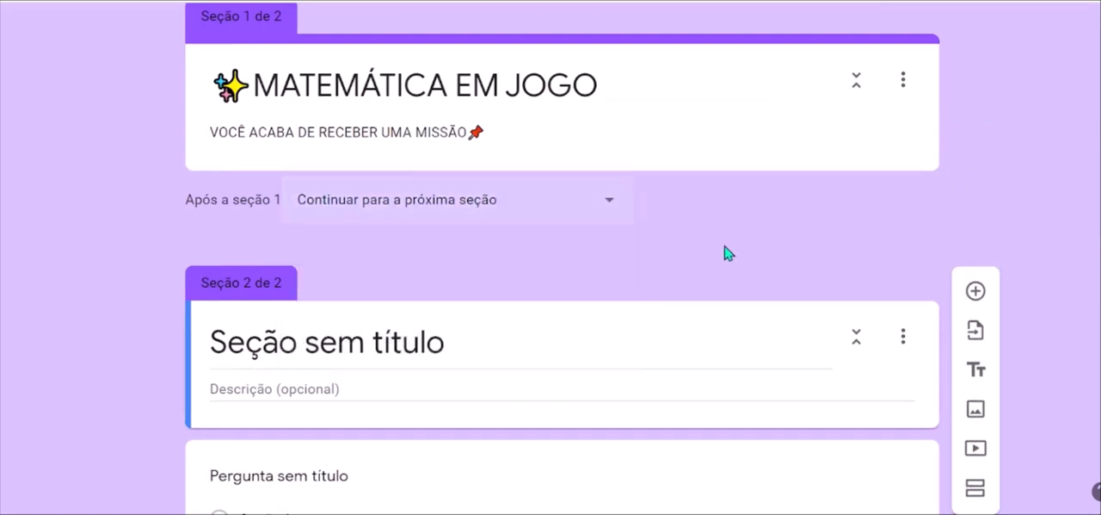
{"action": "left_click", "coordinate": [609, 204]}
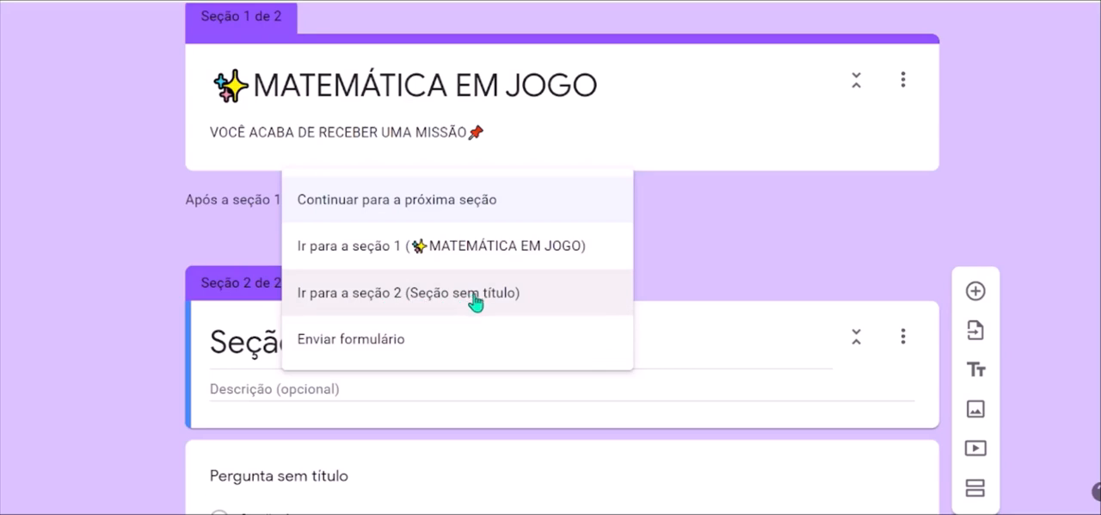
{"action": "left_click", "coordinate": [343, 295]}
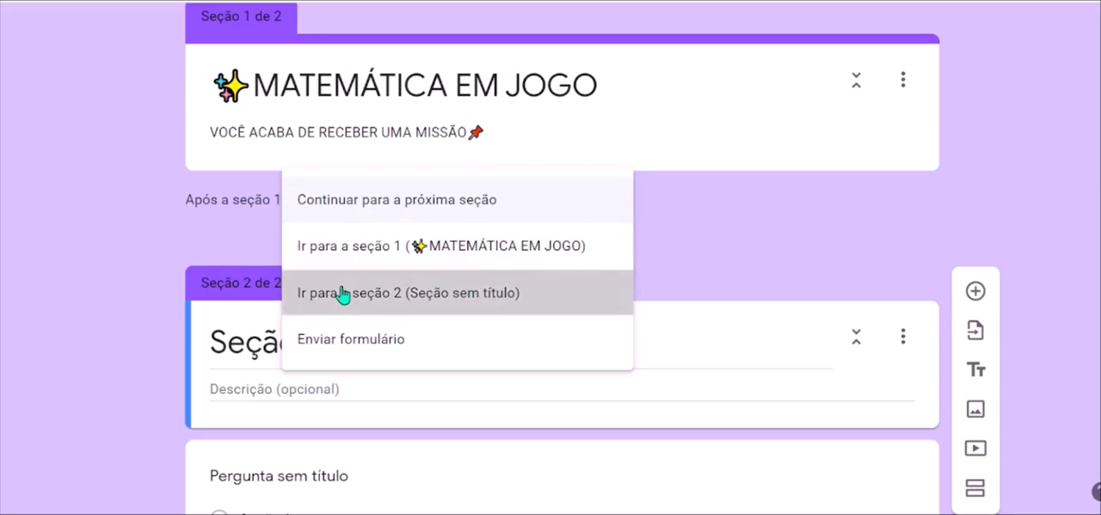
Title section 2 "FASE 1" and enter "UM DESAFIO COM GRÁFICOS" as its description.
{"action": "left_click", "coordinate": [261, 341]}
{"action": "type", "text": "FASE 1"}
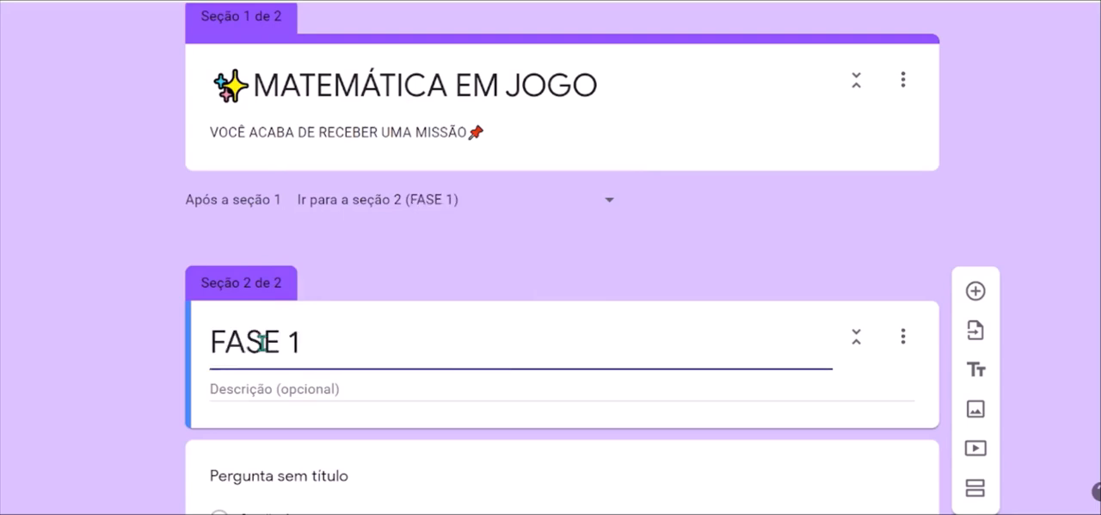
{"action": "left_click", "coordinate": [327, 388]}
{"action": "type", "text": "UM DE"}
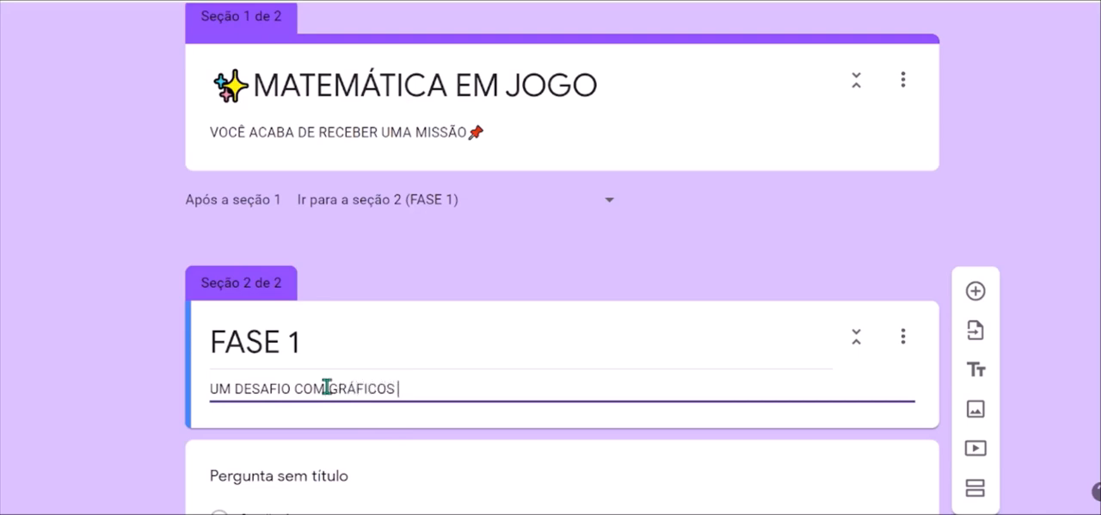
{"action": "type", "text": "SAFIO COM GRÁFICOS"}
Insert the bar chart emoji 📊 at the end of the FASE 1 description.
{"action": "key", "text": "super+period"}
{"action": "scroll", "coordinate": [592, 225], "scroll_direction": "down", "scroll_amount": 2}
{"action": "scroll", "coordinate": [592, 225], "scroll_direction": "down", "scroll_amount": 3}
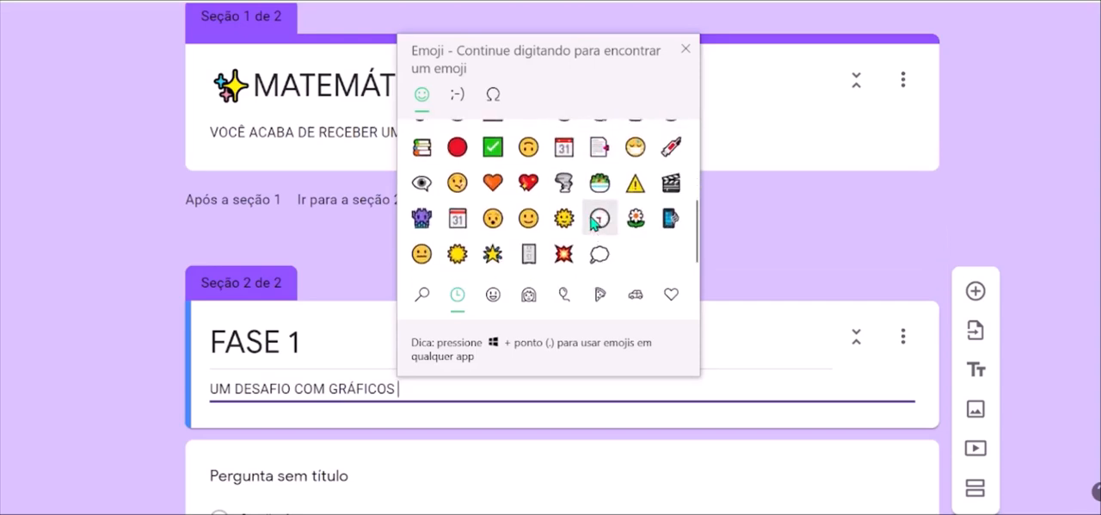
{"action": "scroll", "coordinate": [592, 222], "scroll_direction": "up", "scroll_amount": 5}
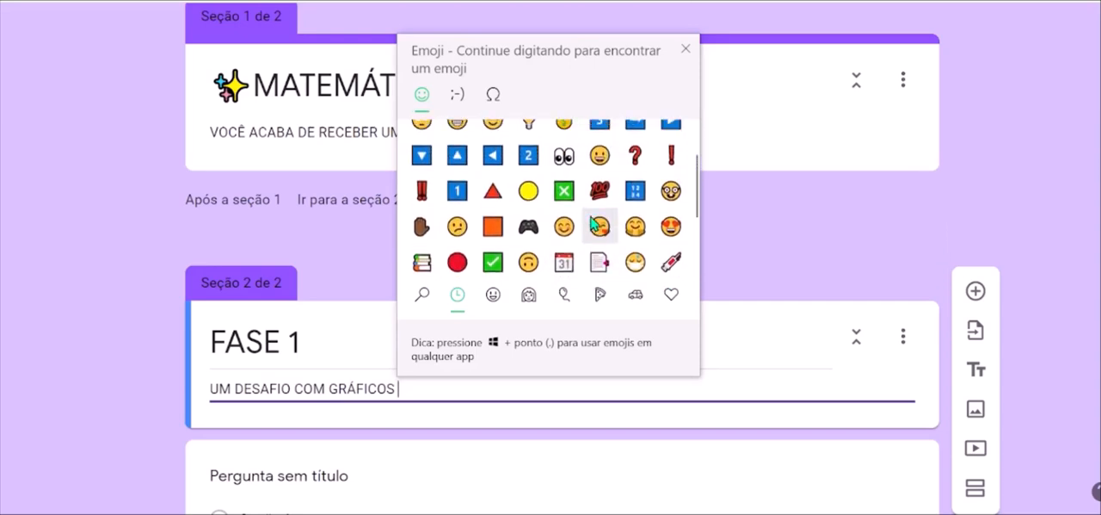
{"action": "scroll", "coordinate": [592, 226], "scroll_direction": "up", "scroll_amount": 1}
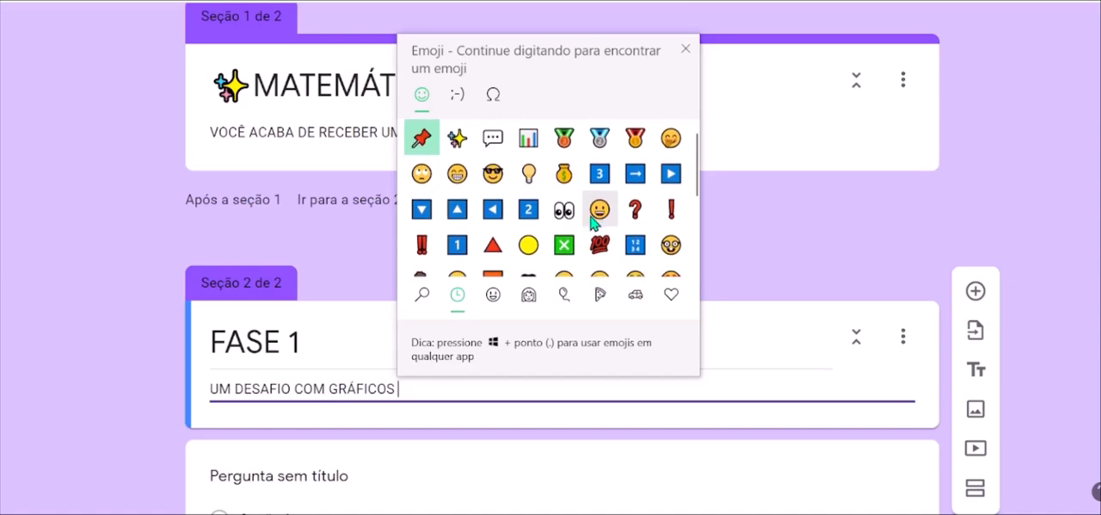
{"action": "left_click", "coordinate": [529, 139]}
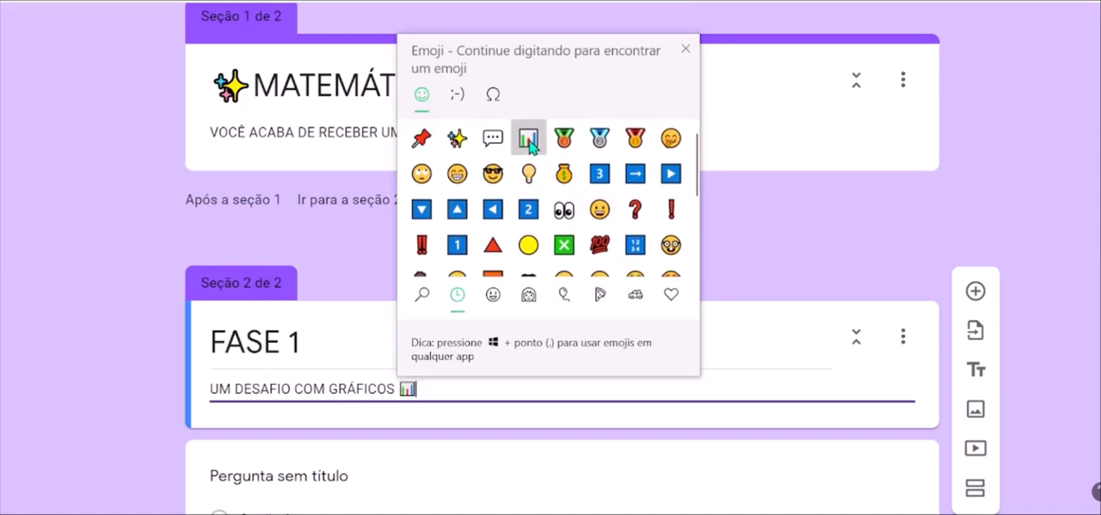
{"action": "left_click", "coordinate": [454, 395]}
Replace the untitled question with the prepared text about the teacher's survey of the 1º ANO pupils' favourite games.
{"action": "scroll", "coordinate": [521, 388], "scroll_direction": "down", "scroll_amount": 2}
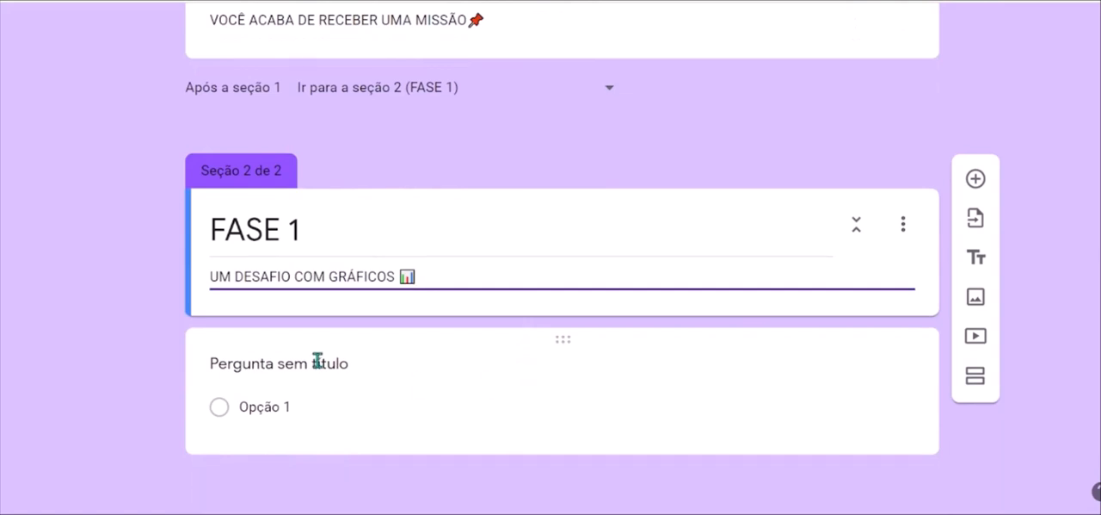
{"action": "left_click", "coordinate": [316, 362]}
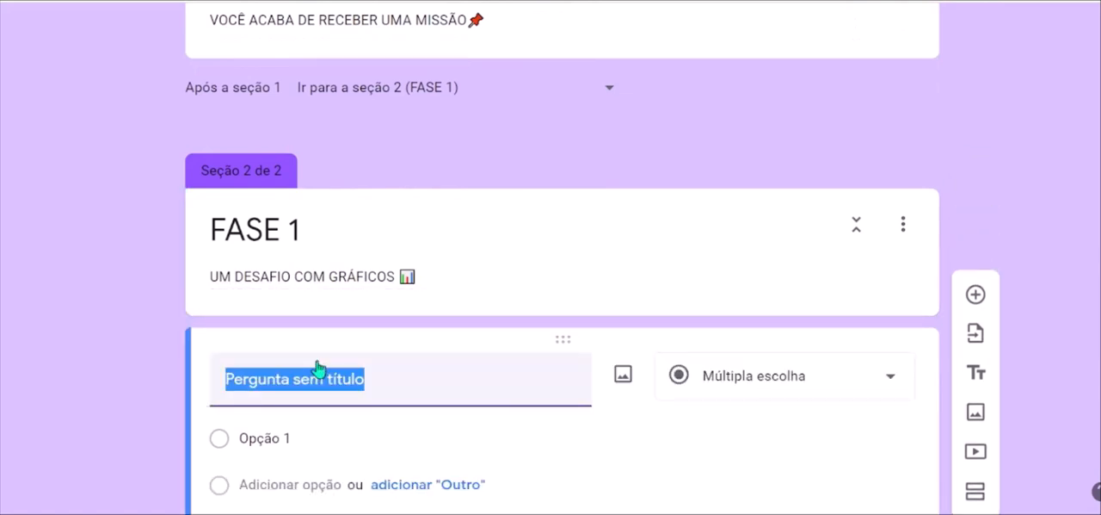
{"action": "type", "text": "A PROFESSORA CLARISSE REALIZOU UMA PESQUISA COM OS ALUNOS DO 1º ANO PARA SABER DE QUAIS BRINCADEIRAS ELES MAIS GOSTAM. CADA 🟧 PINTADO REPRESENTA A ESCOLHA DE UM ALUNO."}
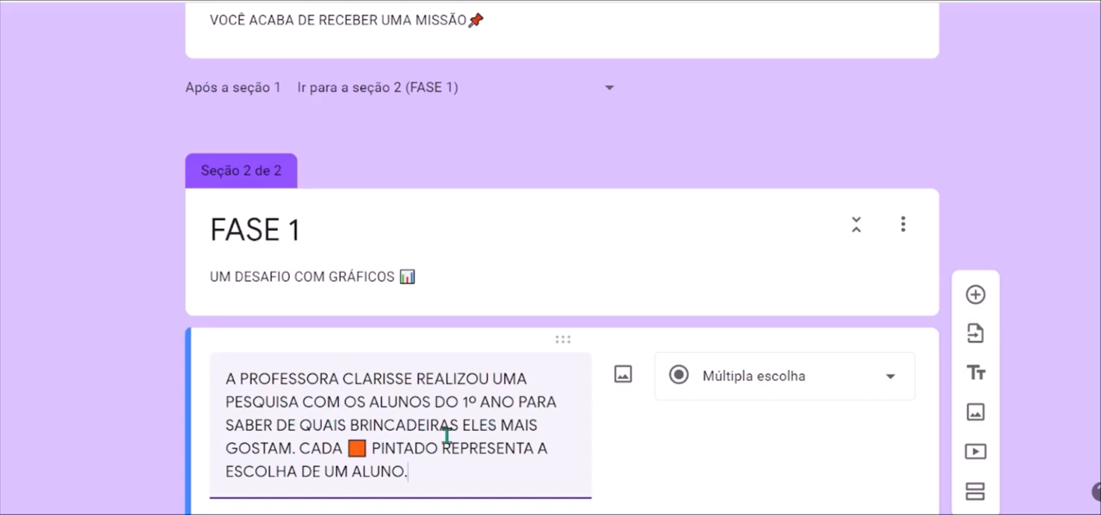
Upload the image QUESTÃO 1 from the MATH GAME folder into the survey question.
{"action": "scroll", "coordinate": [447, 436], "scroll_direction": "down", "scroll_amount": 1}
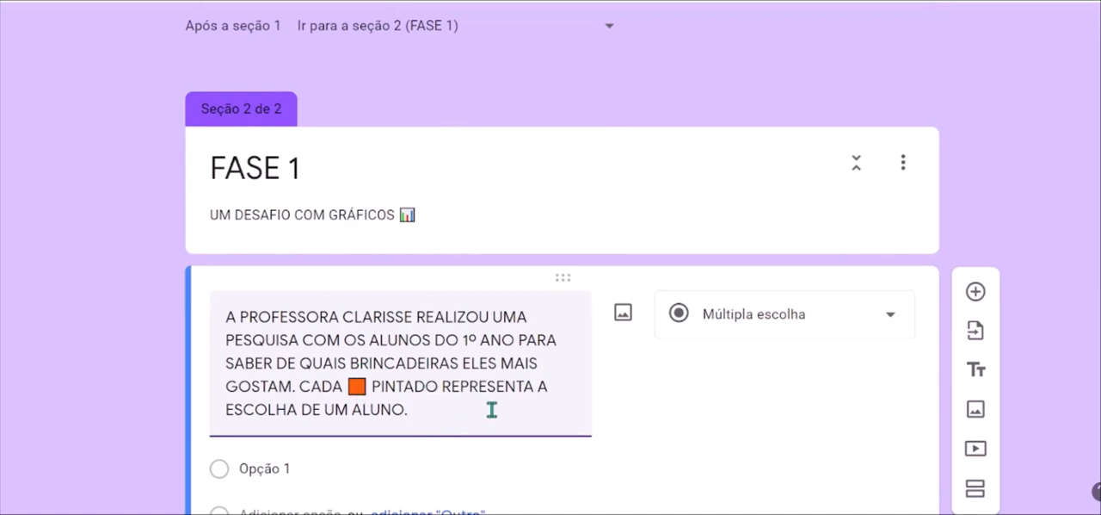
{"action": "scroll", "coordinate": [283, 417], "scroll_direction": "down", "scroll_amount": 2}
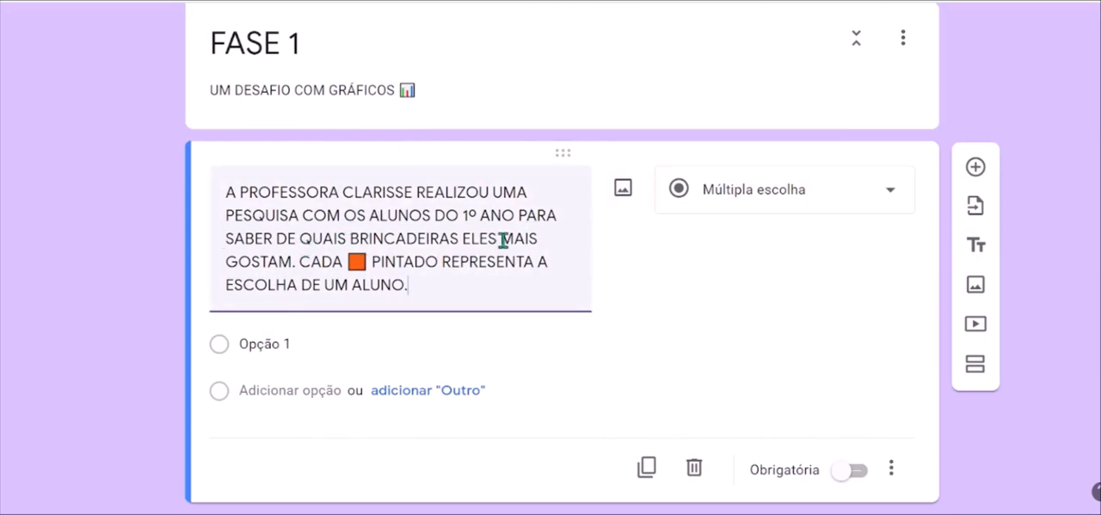
{"action": "left_click", "coordinate": [622, 191]}
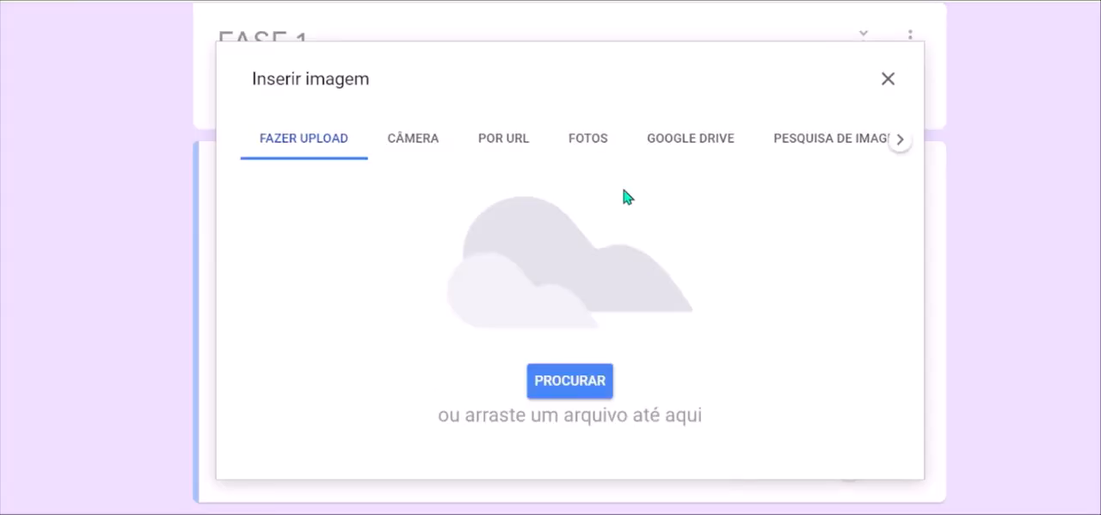
{"action": "left_click", "coordinate": [571, 382]}
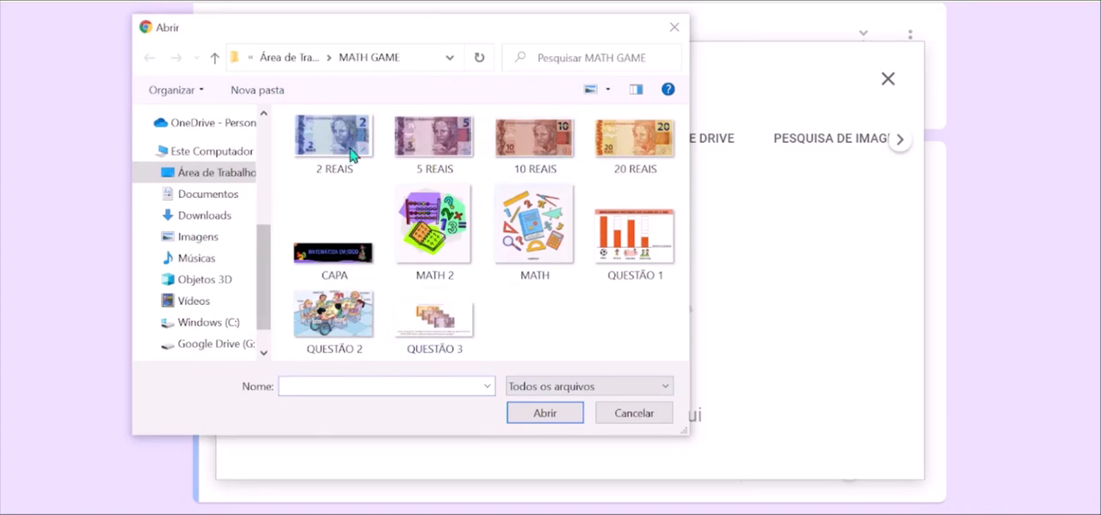
{"action": "left_click", "coordinate": [630, 225]}
{"action": "left_click", "coordinate": [552, 416]}
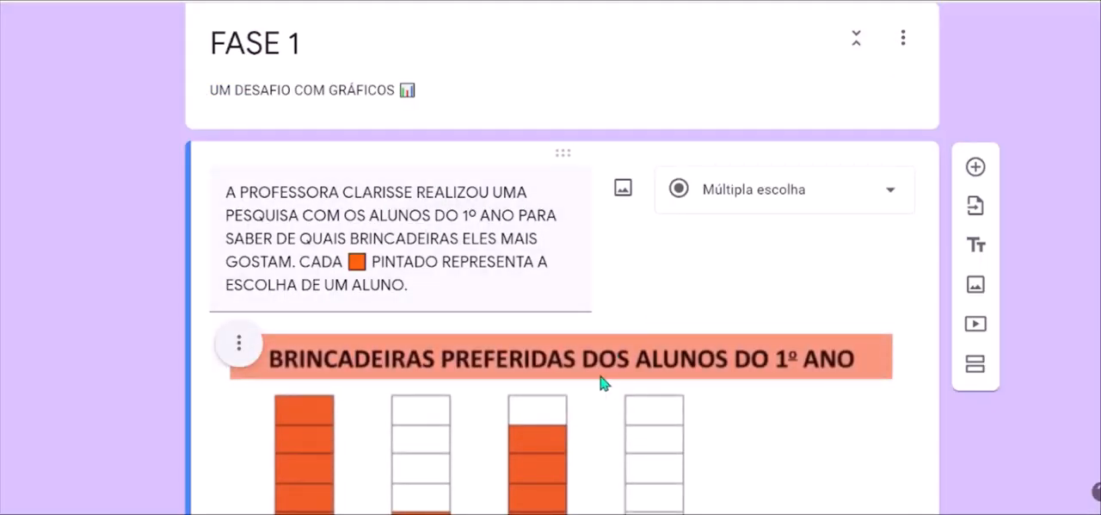
Enter PETECA and VOLEIBOL as the first two answer options of the survey question.
{"action": "scroll", "coordinate": [606, 388], "scroll_direction": "down", "scroll_amount": 6}
{"action": "scroll", "coordinate": [602, 382], "scroll_direction": "up", "scroll_amount": 3}
{"action": "scroll", "coordinate": [602, 382], "scroll_direction": "down", "scroll_amount": 2}
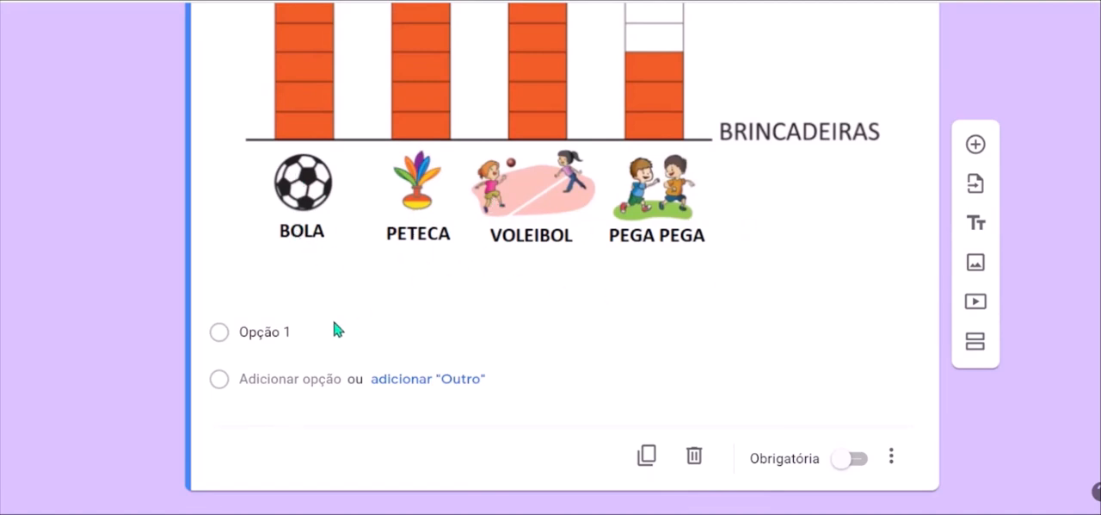
{"action": "left_click", "coordinate": [261, 333]}
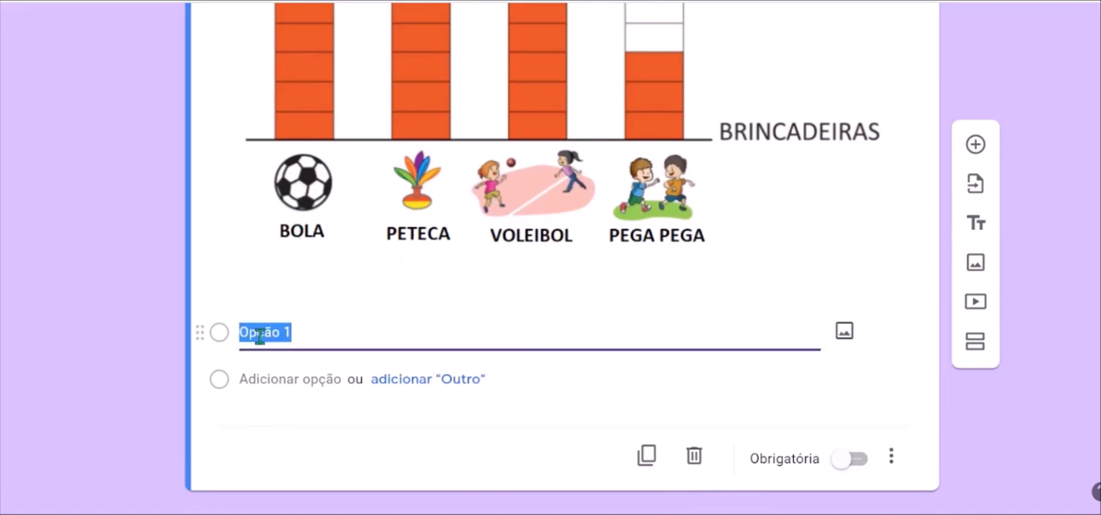
{"action": "type", "text": "BOL"}
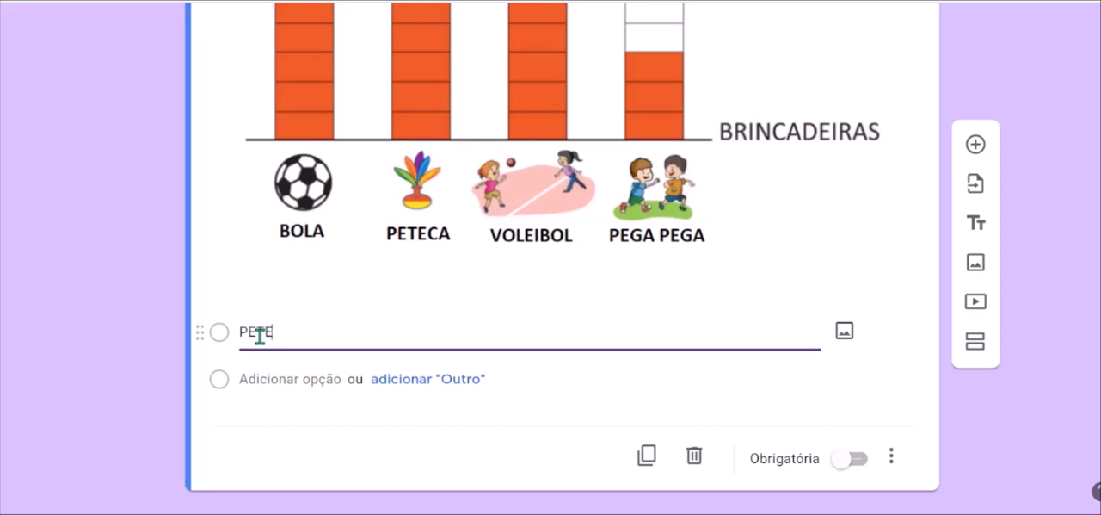
{"action": "scroll", "coordinate": [259, 335], "scroll_direction": "down", "scroll_amount": 1}
{"action": "left_click", "coordinate": [259, 337]}
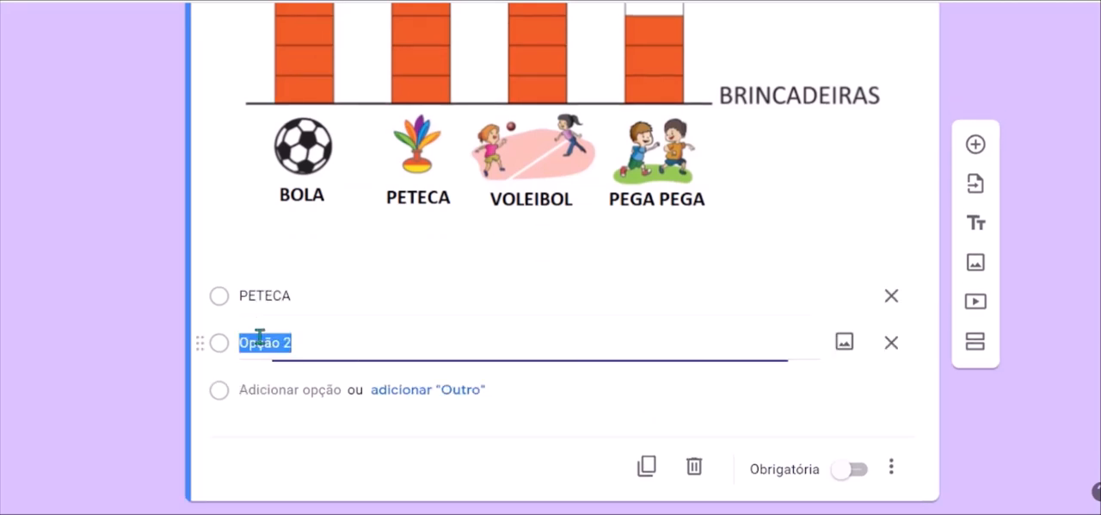
{"action": "type", "text": "VOLEIBOL"}
Add BOLA and PEGA PEGA as the third and fourth answer options.
{"action": "left_click", "coordinate": [283, 398]}
{"action": "type", "text": "BO"}
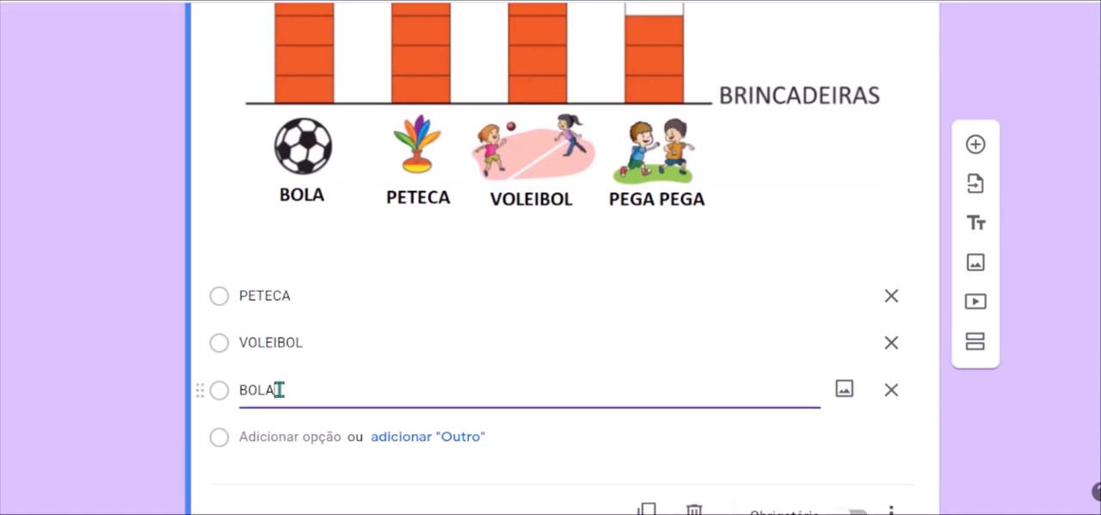
{"action": "type", "text": "LA"}
{"action": "left_click", "coordinate": [259, 432]}
{"action": "type", "text": "PEGA PEGA"}
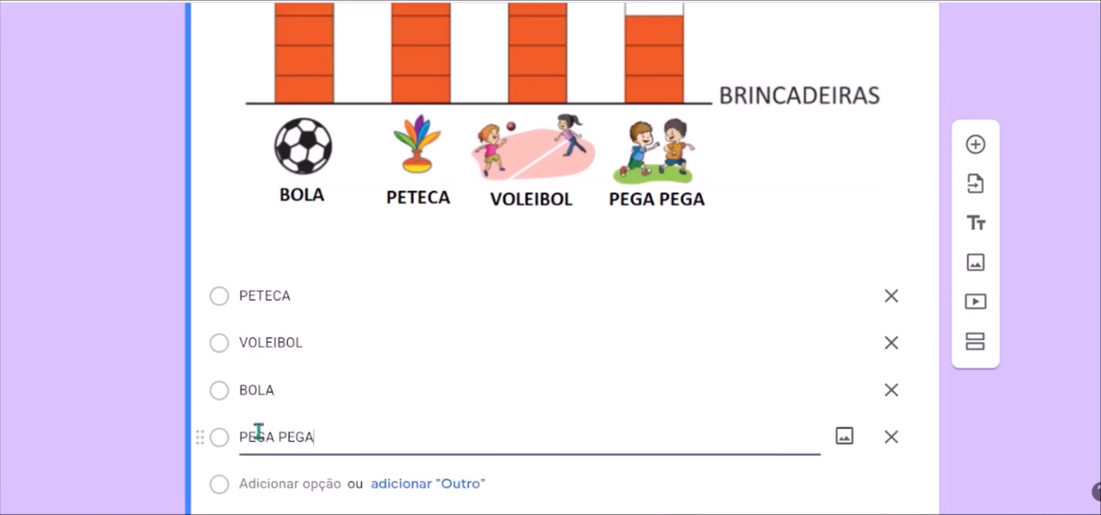
Browse the emoji categories for a symbol to put beside the BOLA answer option.
{"action": "scroll", "coordinate": [359, 277], "scroll_direction": "down", "scroll_amount": 2}
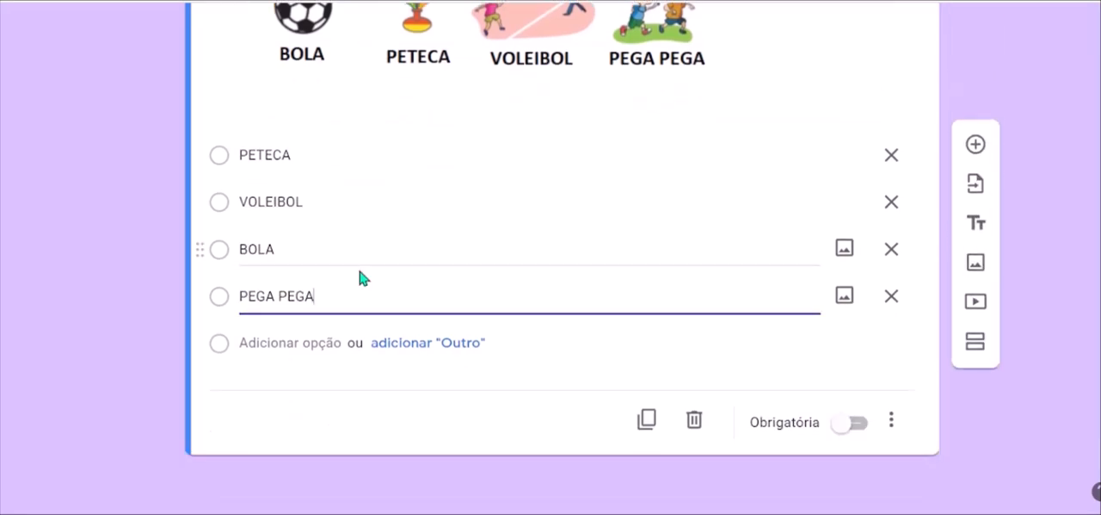
{"action": "left_click", "coordinate": [241, 251]}
{"action": "left_click", "coordinate": [241, 252]}
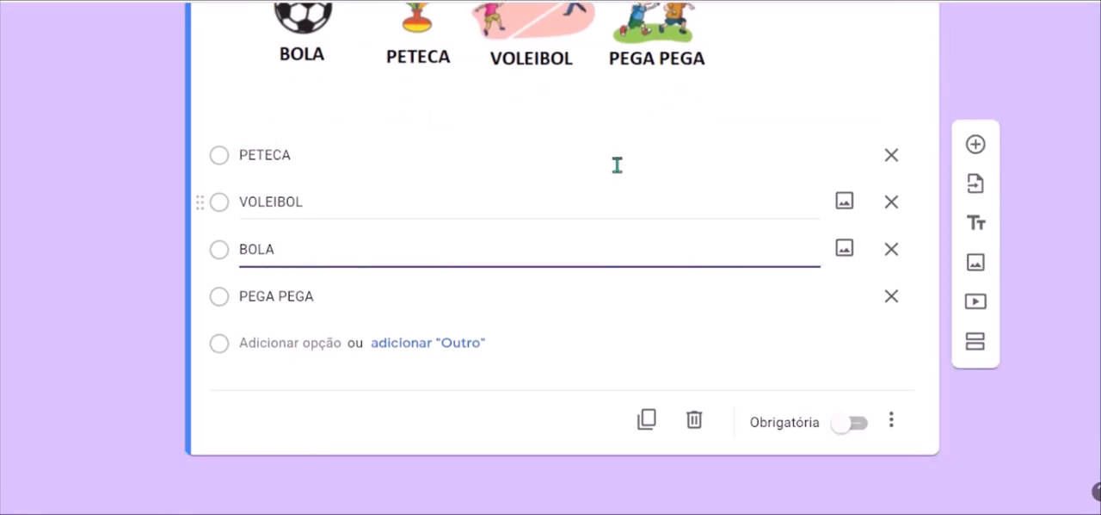
{"action": "key", "text": "super+period"}
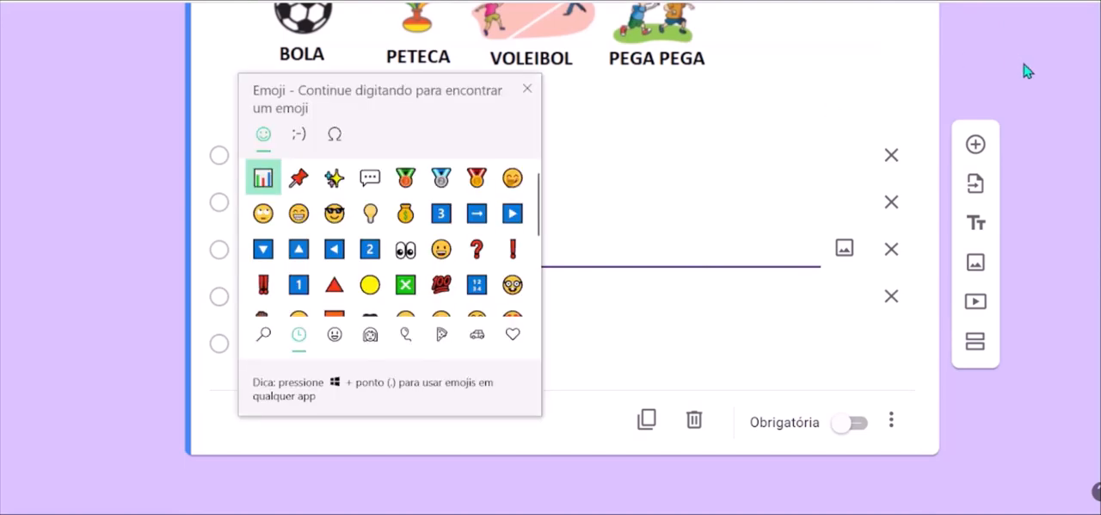
{"action": "scroll", "coordinate": [437, 286], "scroll_direction": "down", "scroll_amount": 3}
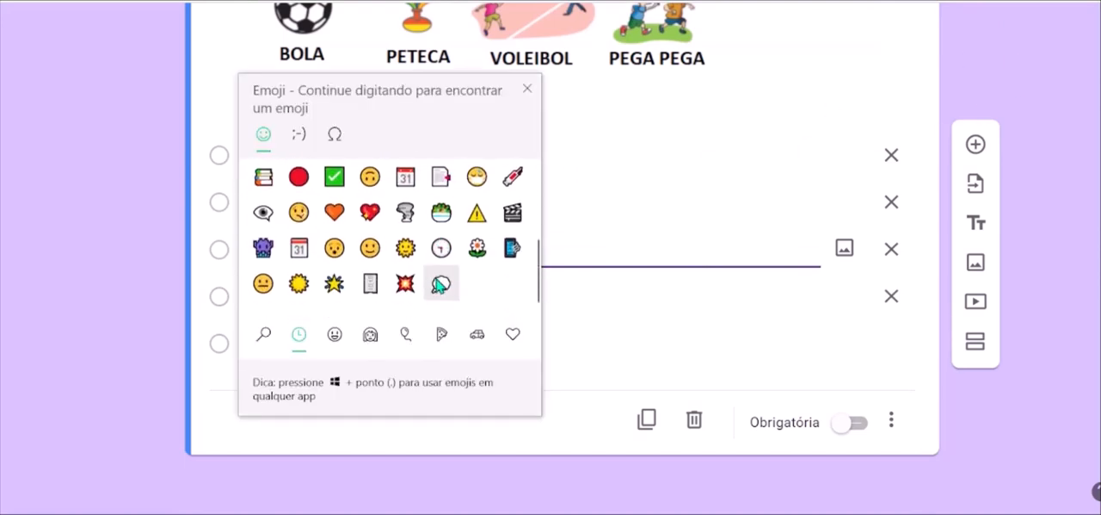
{"action": "left_click", "coordinate": [406, 339]}
{"action": "scroll", "coordinate": [478, 215], "scroll_direction": "down", "scroll_amount": 10}
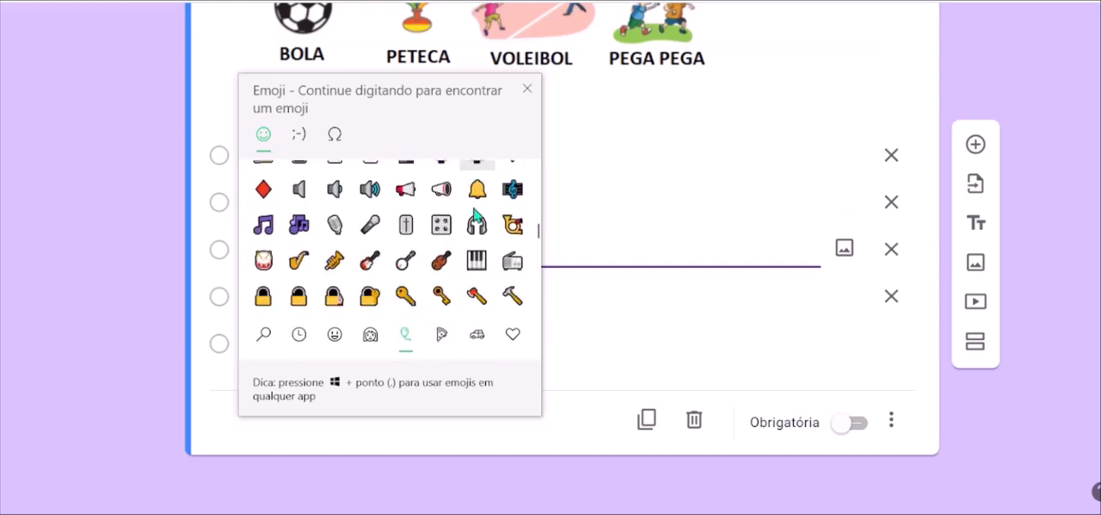
{"action": "scroll", "coordinate": [478, 215], "scroll_direction": "down", "scroll_amount": 5}
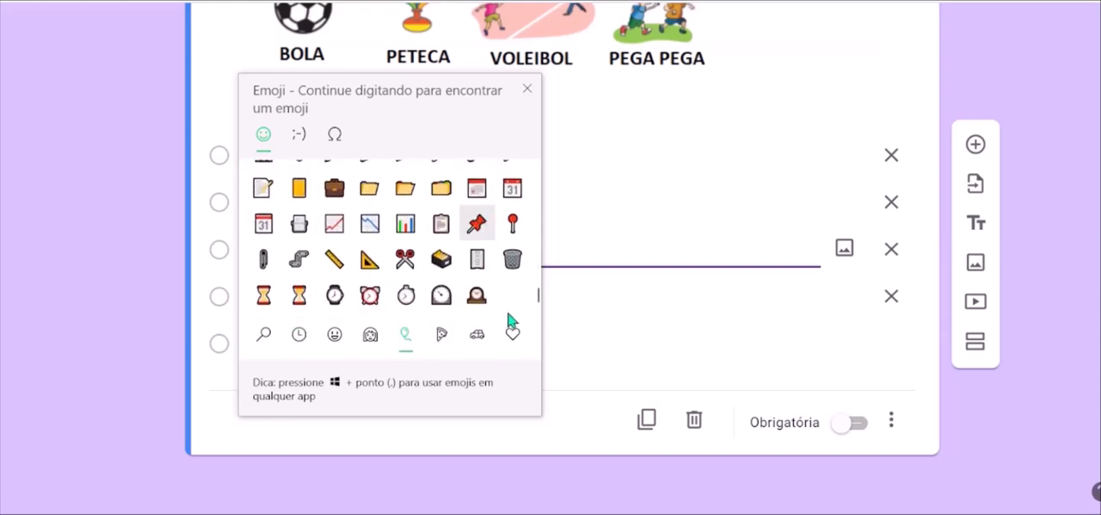
{"action": "left_click", "coordinate": [513, 335]}
{"action": "scroll", "coordinate": [430, 267], "scroll_direction": "down", "scroll_amount": 3}
{"action": "scroll", "coordinate": [433, 266], "scroll_direction": "down", "scroll_amount": 6}
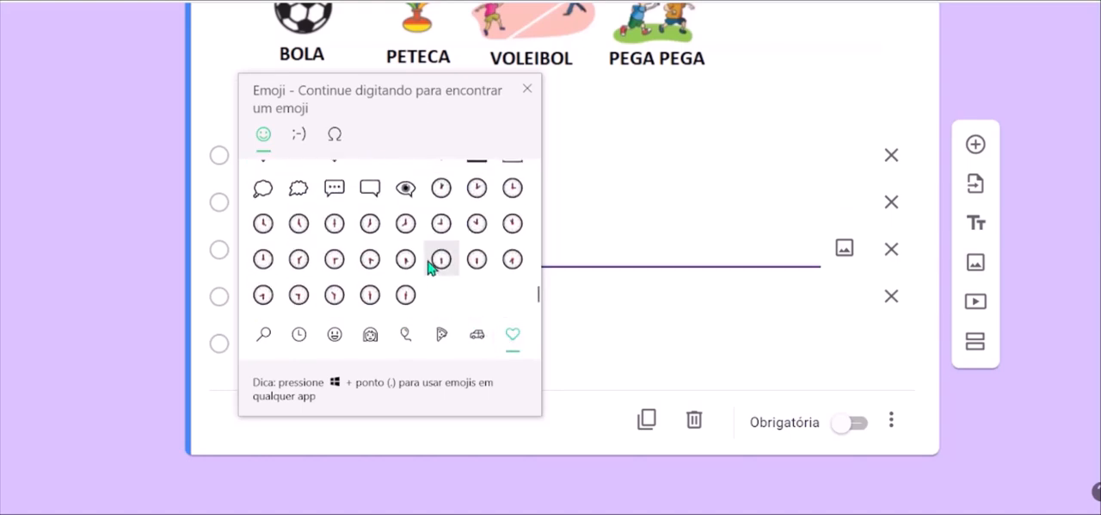
{"action": "left_click", "coordinate": [456, 347]}
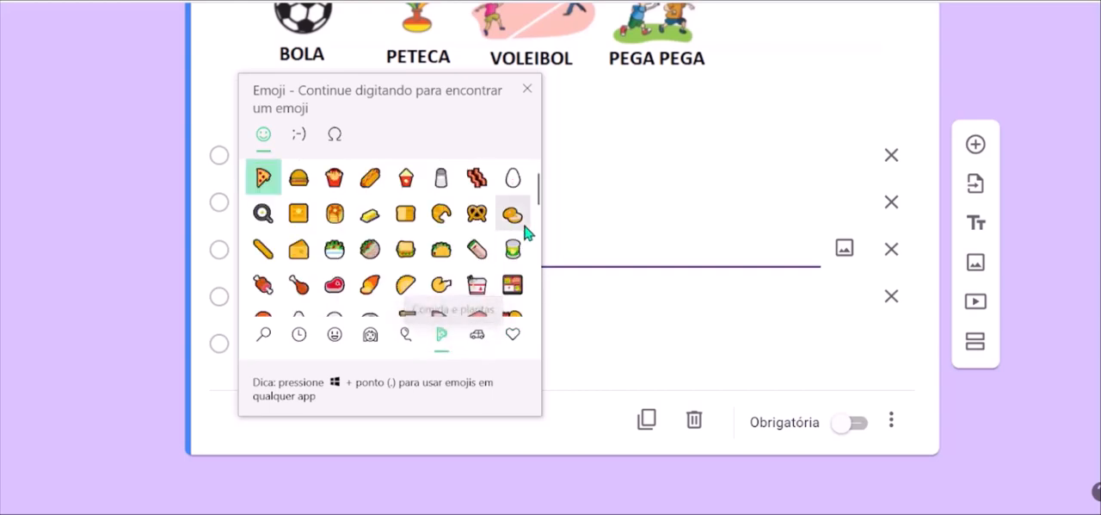
{"action": "scroll", "coordinate": [524, 234], "scroll_direction": "down", "scroll_amount": 5}
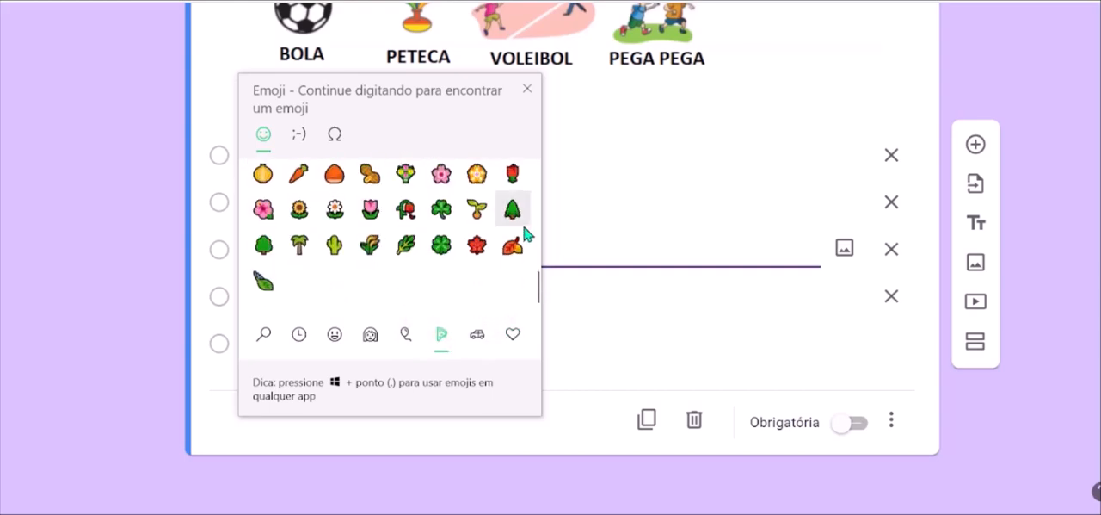
{"action": "left_click", "coordinate": [479, 336]}
{"action": "scroll", "coordinate": [383, 228], "scroll_direction": "down", "scroll_amount": 10}
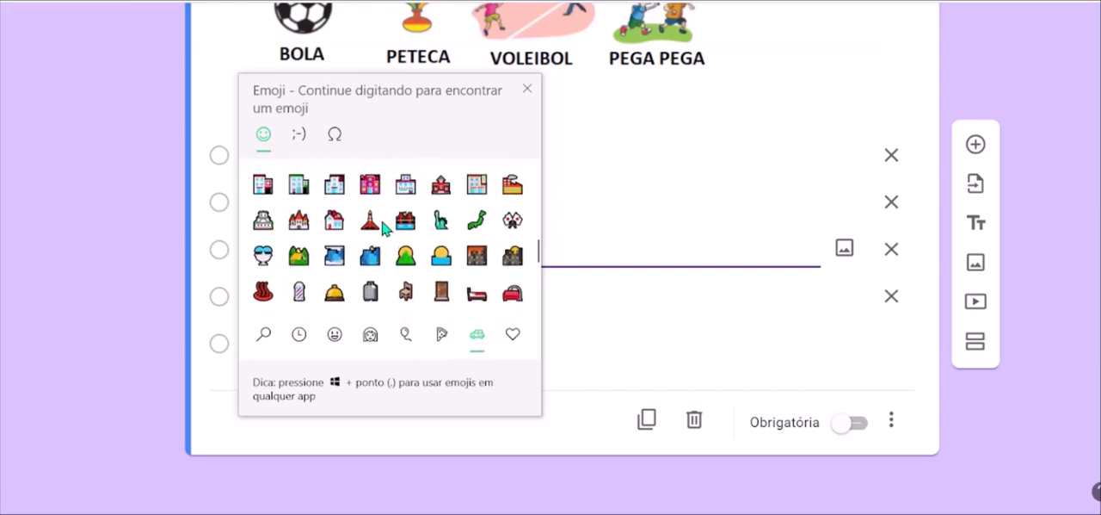
{"action": "scroll", "coordinate": [383, 228], "scroll_direction": "up", "scroll_amount": 5}
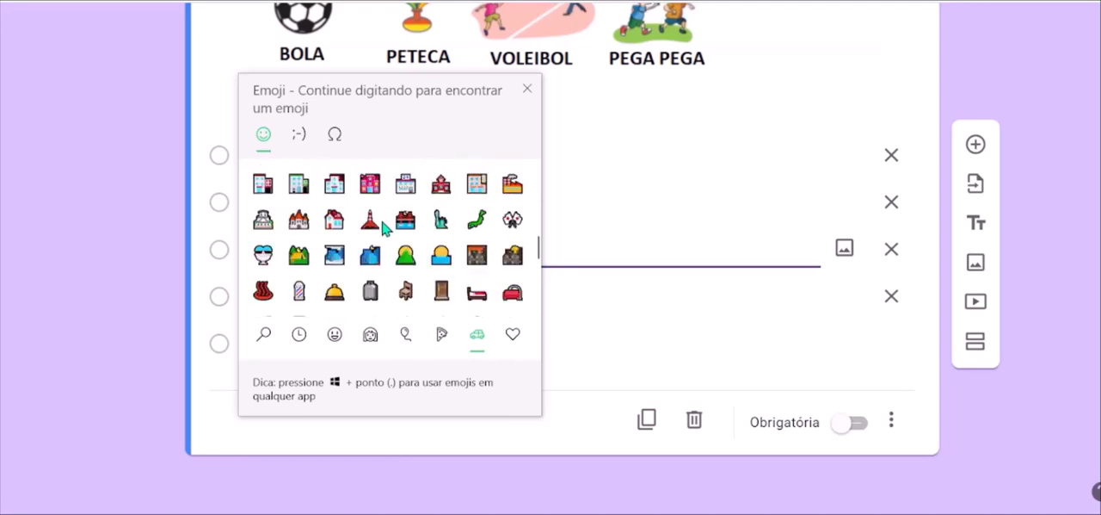
{"action": "left_click", "coordinate": [528, 89]}
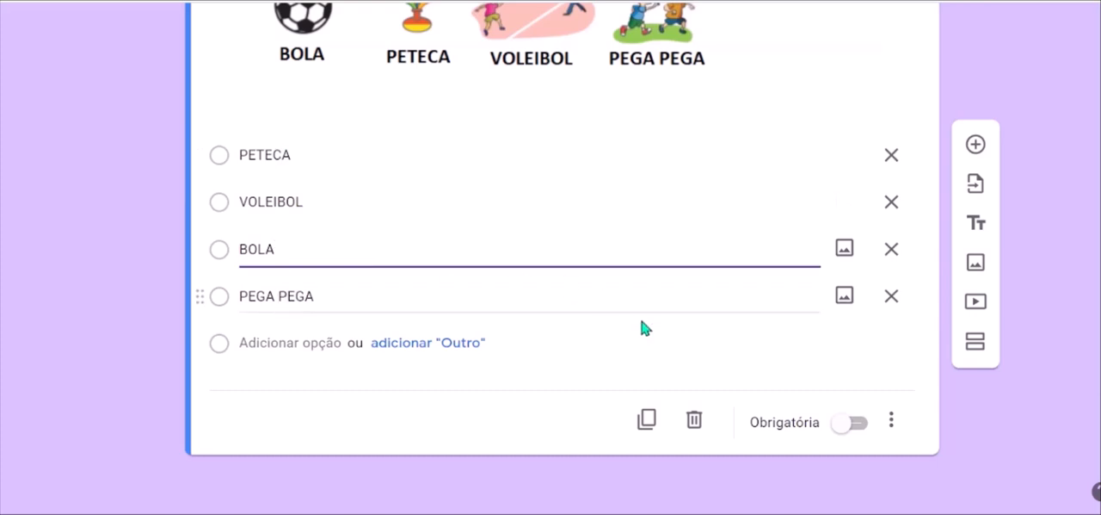
{"action": "left_click", "coordinate": [429, 410]}
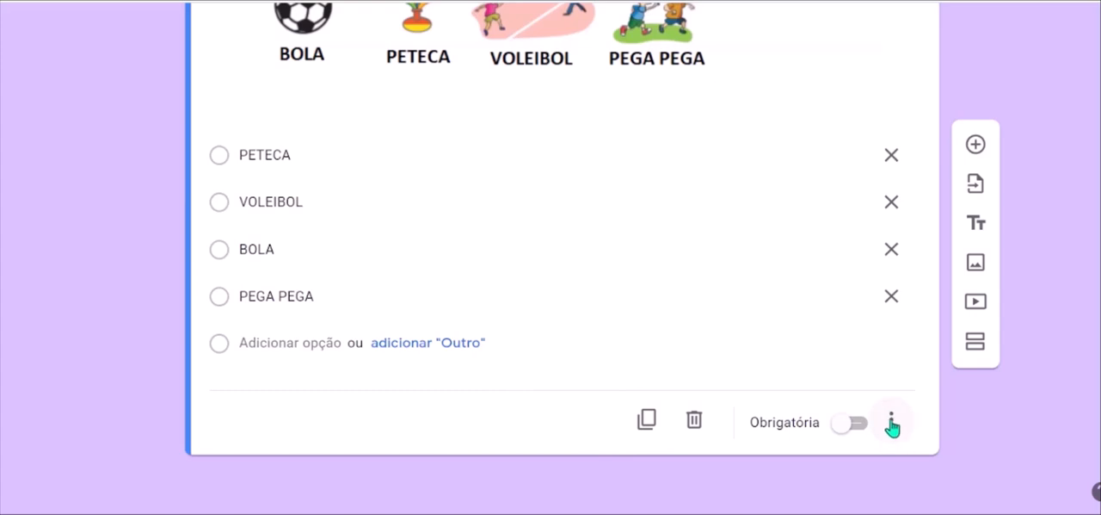
Add two new untitled sections after the survey question's section.
{"action": "left_click", "coordinate": [979, 342]}
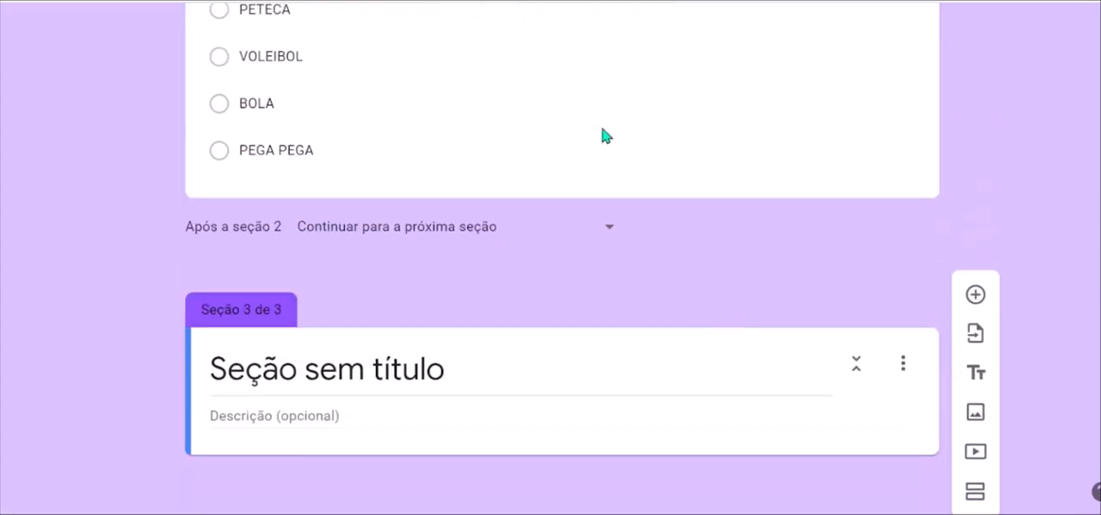
{"action": "scroll", "coordinate": [408, 103], "scroll_direction": "up", "scroll_amount": 5}
{"action": "scroll", "coordinate": [409, 99], "scroll_direction": "up", "scroll_amount": 4}
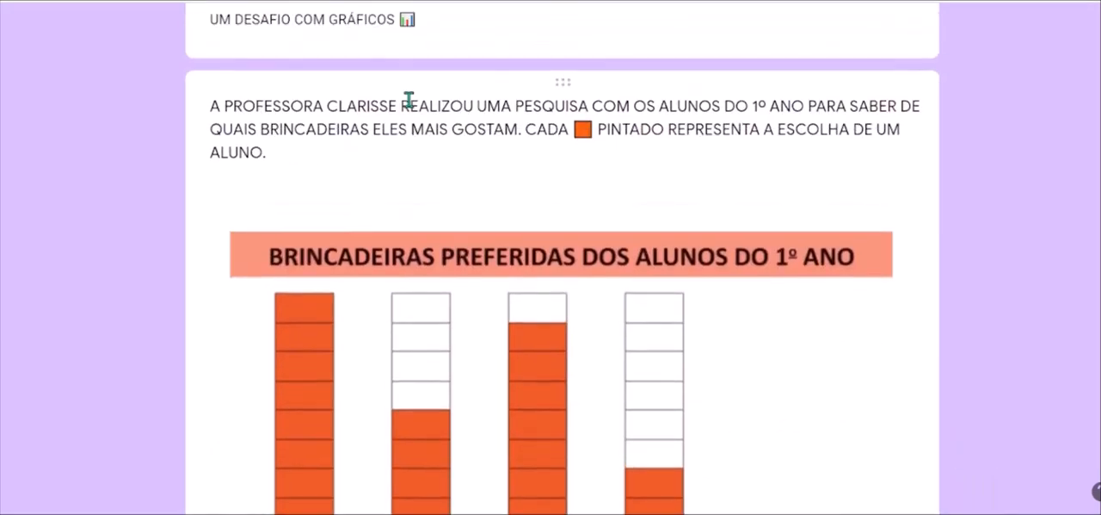
{"action": "scroll", "coordinate": [408, 104], "scroll_direction": "down", "scroll_amount": 6}
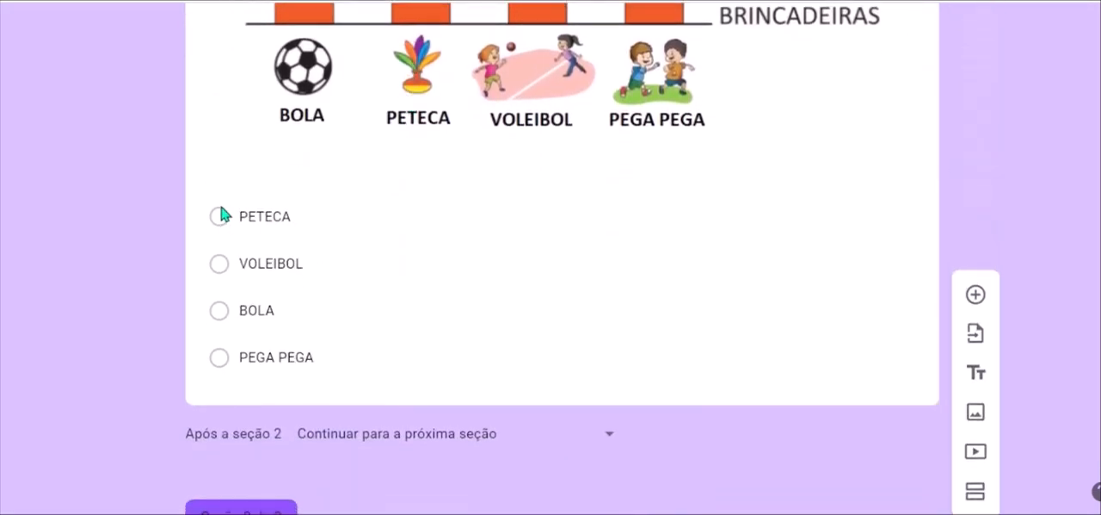
{"action": "scroll", "coordinate": [261, 388], "scroll_direction": "down", "scroll_amount": 3}
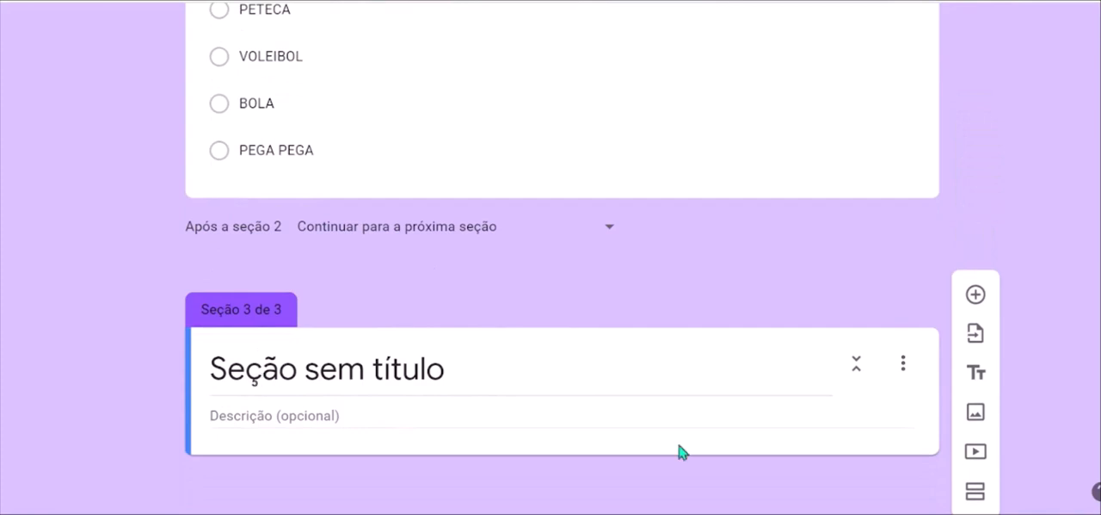
{"action": "left_click", "coordinate": [976, 491]}
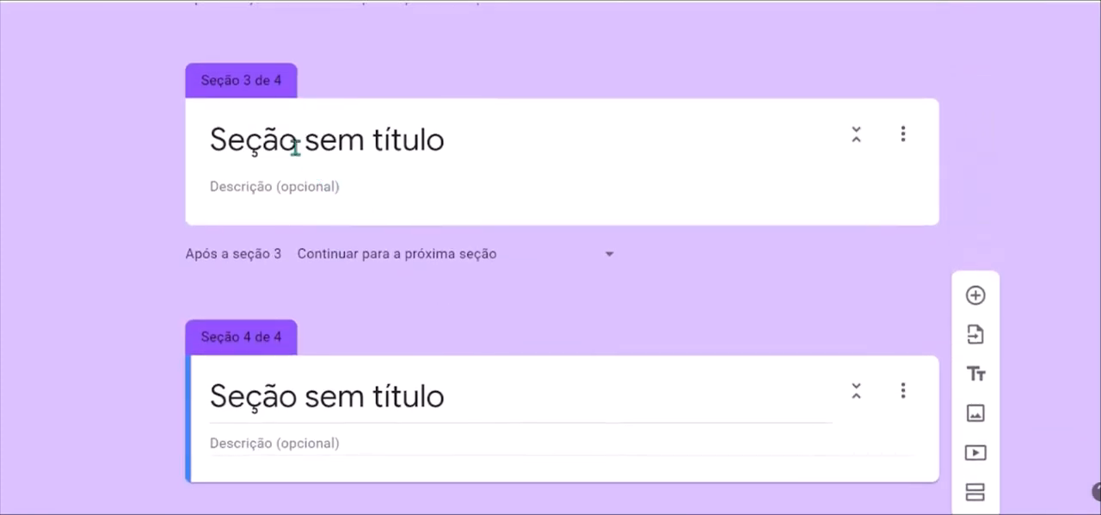
Title the third section "QUE PENA. TENTE NOVAMENTE".
{"action": "left_click", "coordinate": [290, 144]}
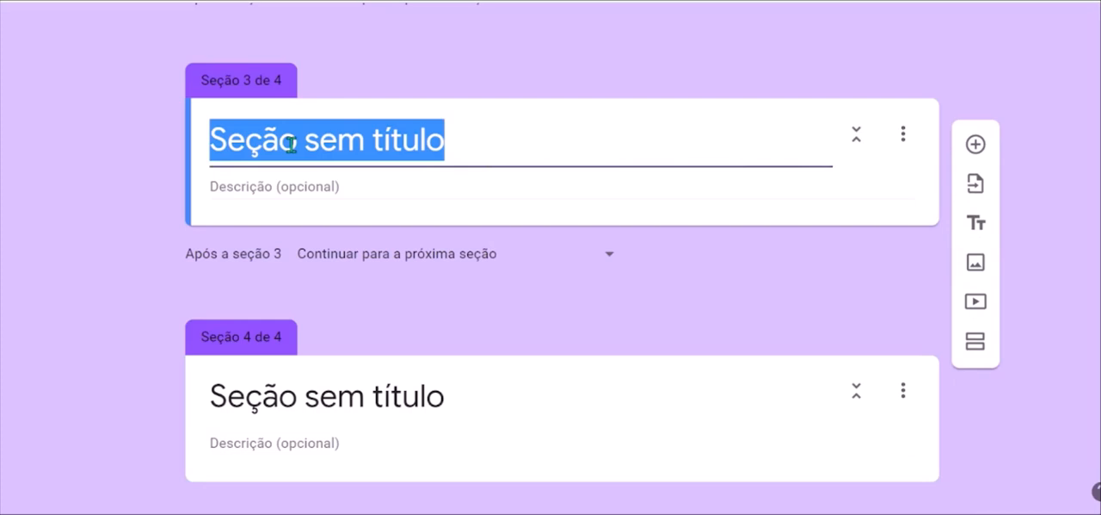
{"action": "type", "text": "QUE PENA"}
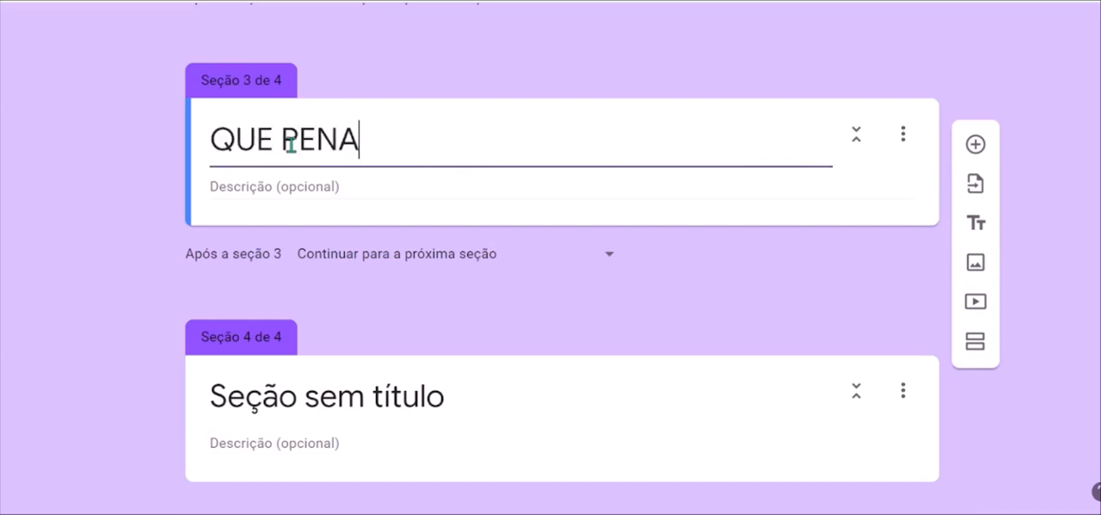
{"action": "type", "text": ". TENTE NOVAMENTE"}
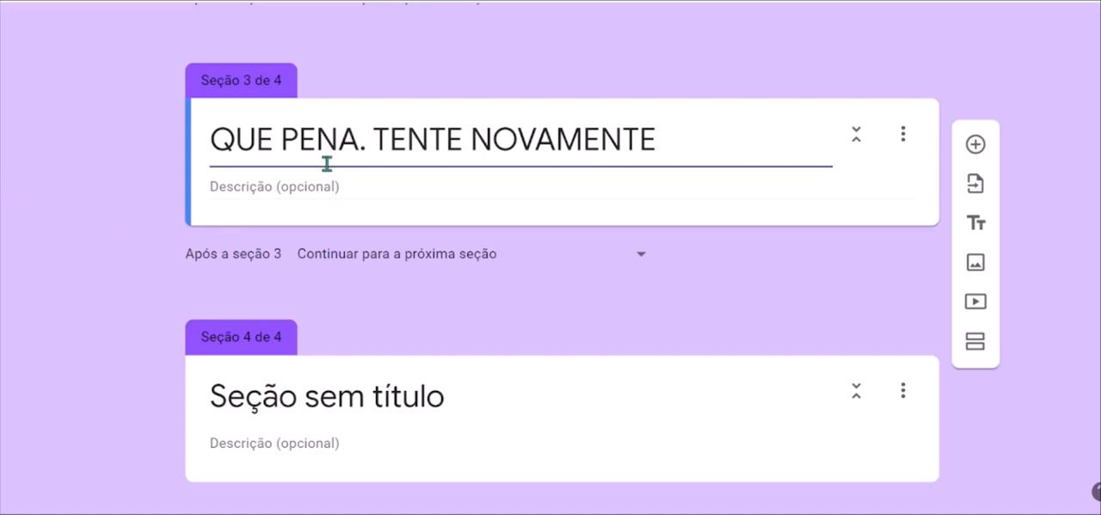
Insert the rolling-eyes face emoji in front of the third section's title.
{"action": "left_click", "coordinate": [215, 147]}
{"action": "key", "text": "super+period"}
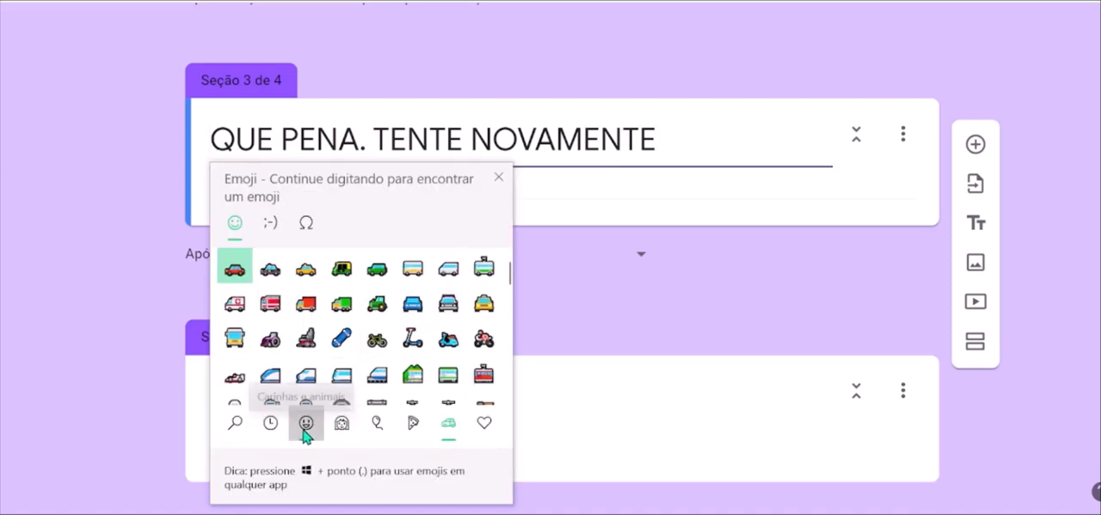
{"action": "left_click", "coordinate": [306, 423]}
{"action": "scroll", "coordinate": [382, 325], "scroll_direction": "down", "scroll_amount": 1}
{"action": "scroll", "coordinate": [382, 325], "scroll_direction": "down", "scroll_amount": 2}
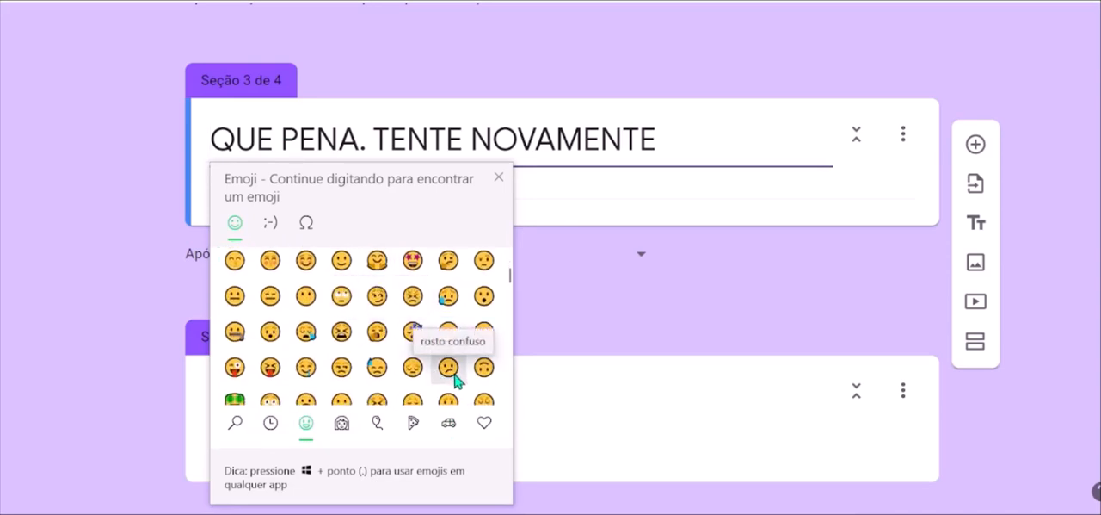
{"action": "left_click", "coordinate": [344, 296]}
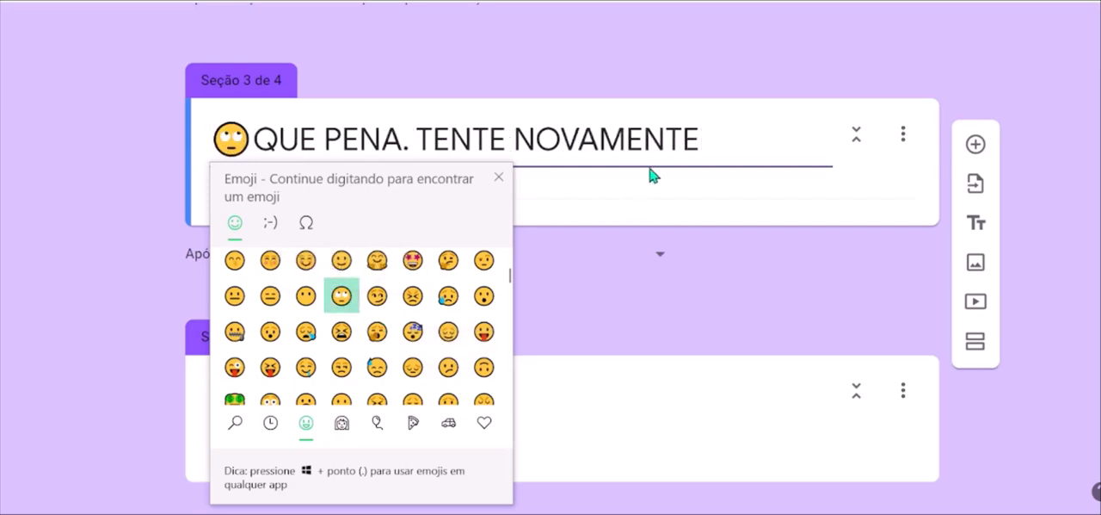
{"action": "key", "text": "Escape"}
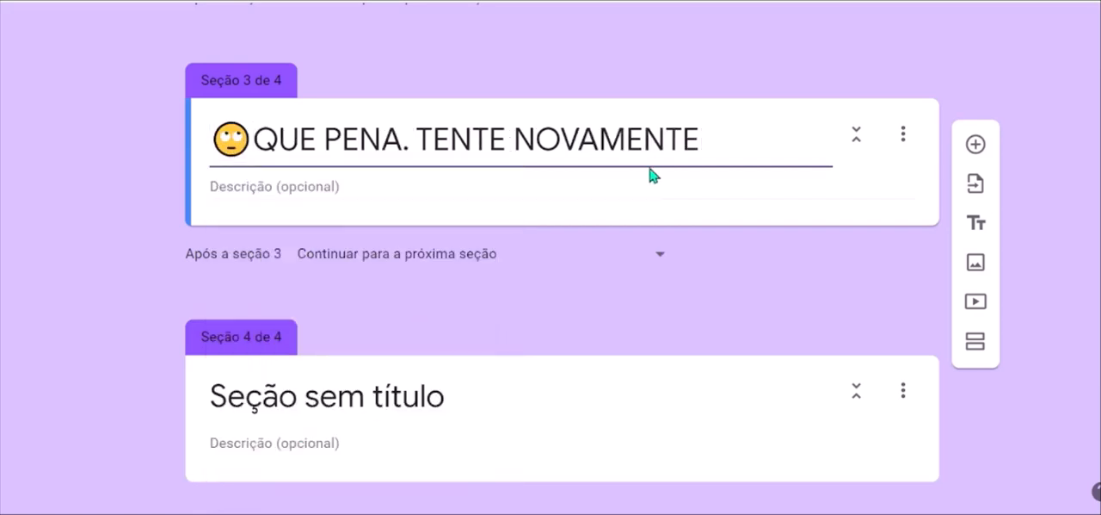
Title the fourth section with the hugging face emoji followed by "PARABÉNS! VOCÊ ACERTOU".
{"action": "left_click", "coordinate": [299, 394]}
{"action": "key", "text": "super+period"}
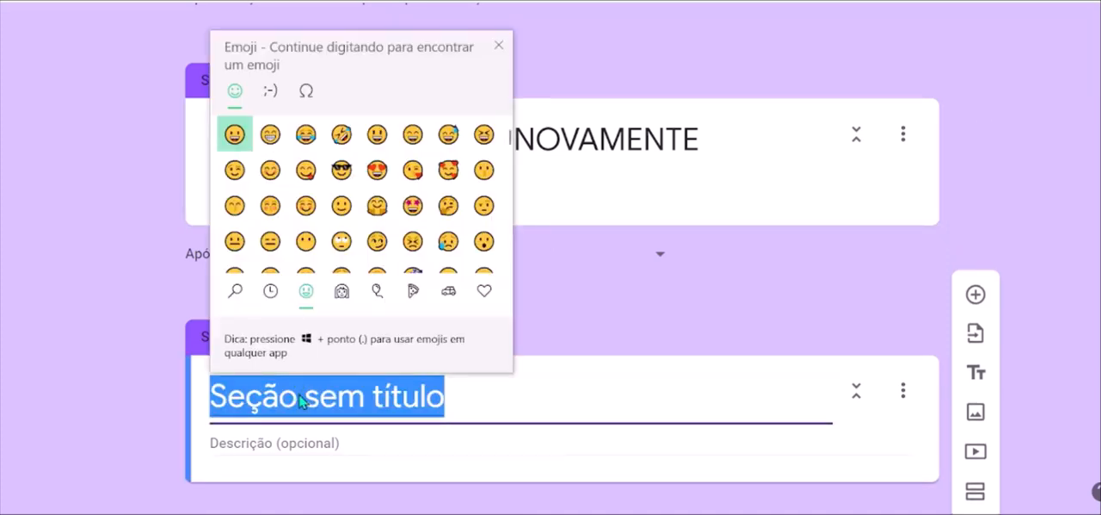
{"action": "left_click", "coordinate": [379, 206]}
{"action": "left_click", "coordinate": [318, 399]}
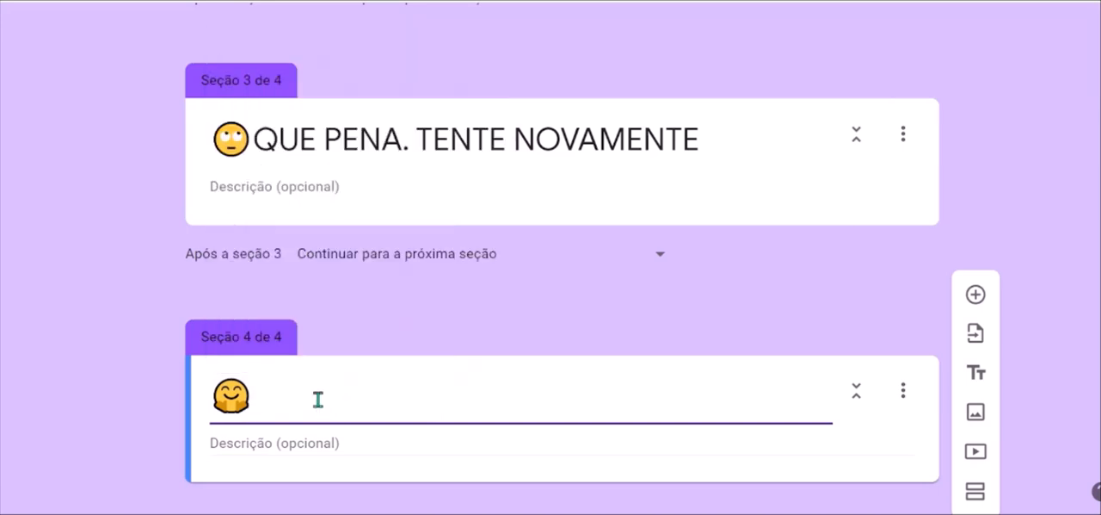
{"action": "type", "text": "PARABÉNS"}
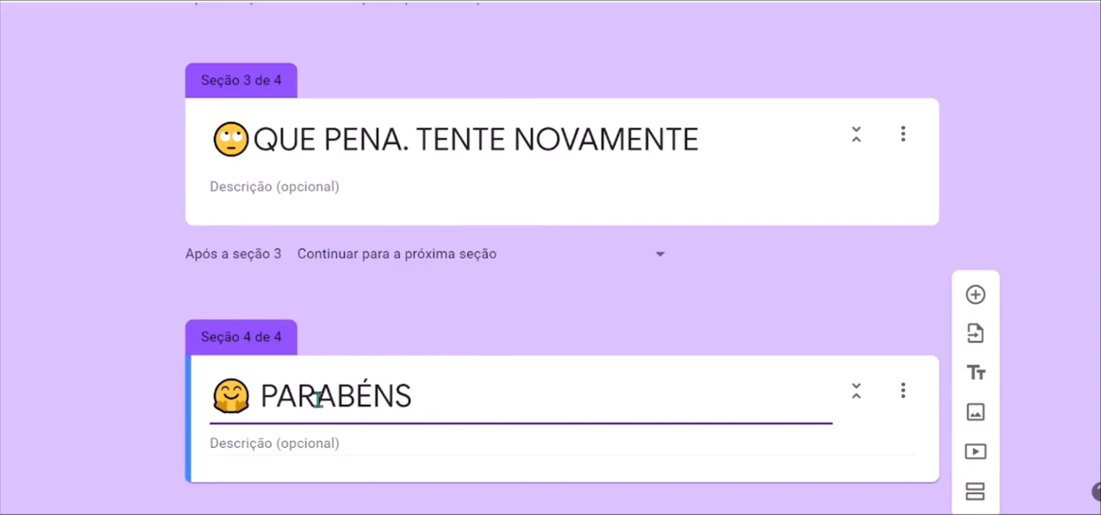
{"action": "type", "text": "! VOC"}
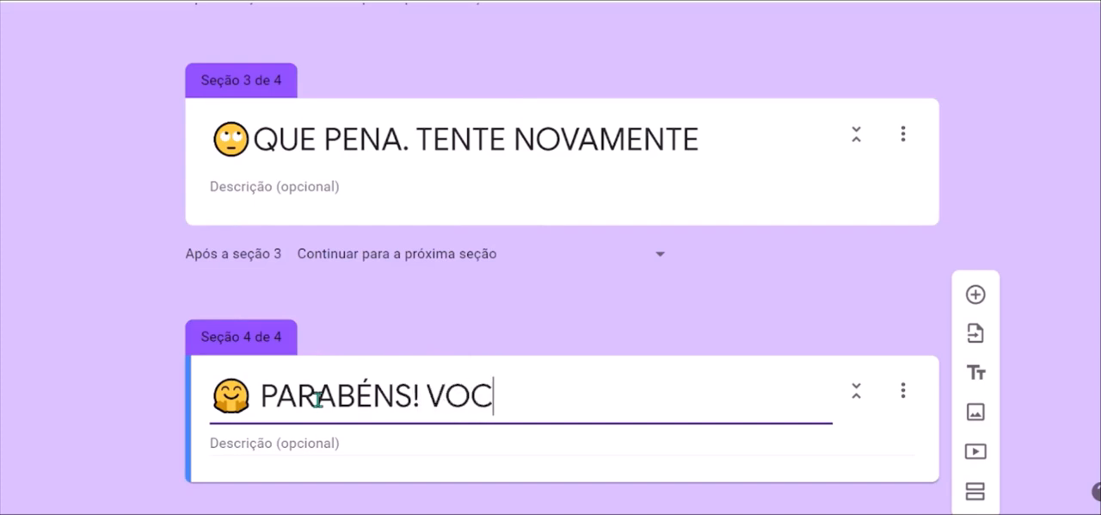
{"action": "type", "text": "Ê ACERTOU"}
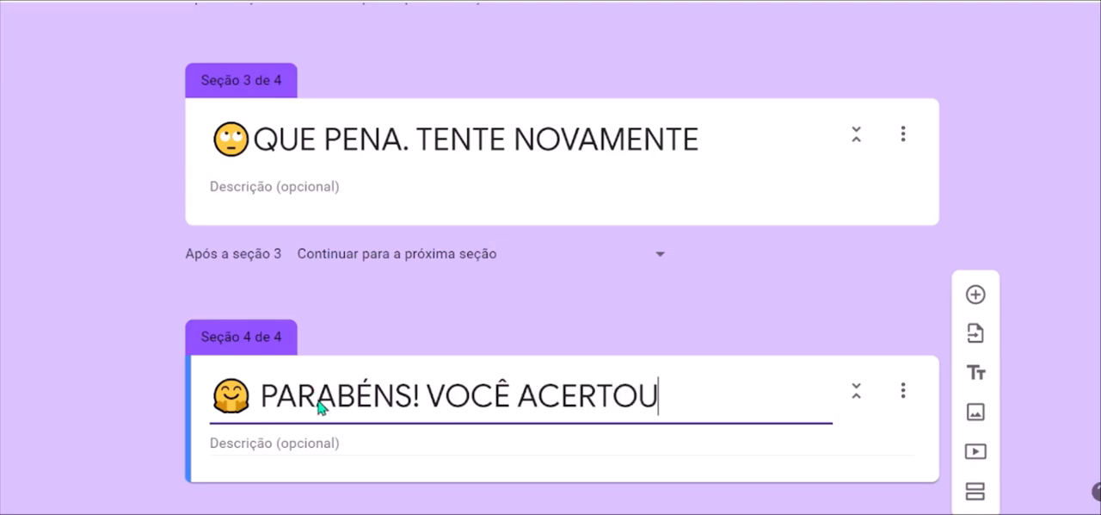
Fill the fourth section's description with the bronze medal emoji and "VOCÊ RECEBEU UMA MEDALHA DE BRONZE".
{"action": "left_click", "coordinate": [242, 437]}
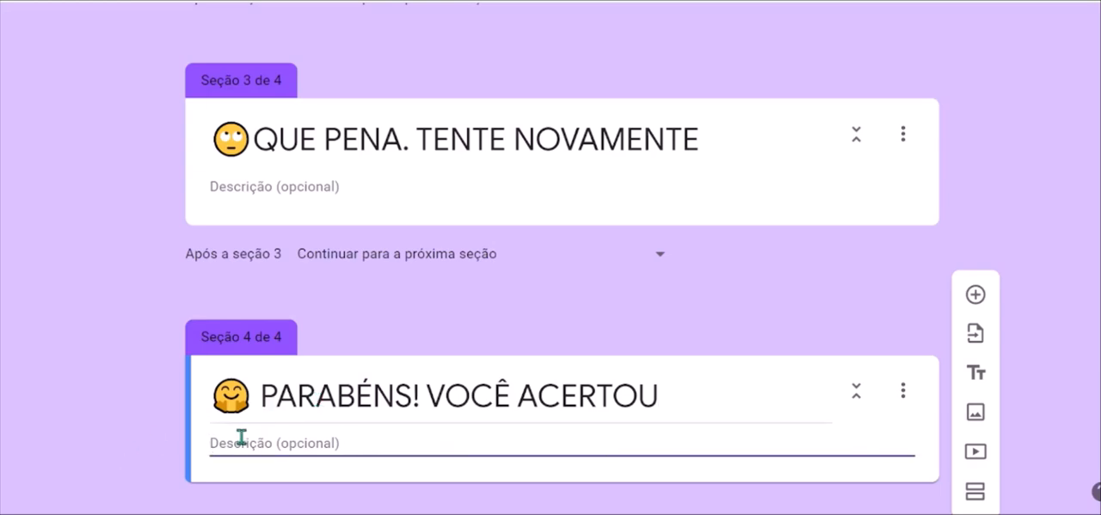
{"action": "key", "text": "super+period"}
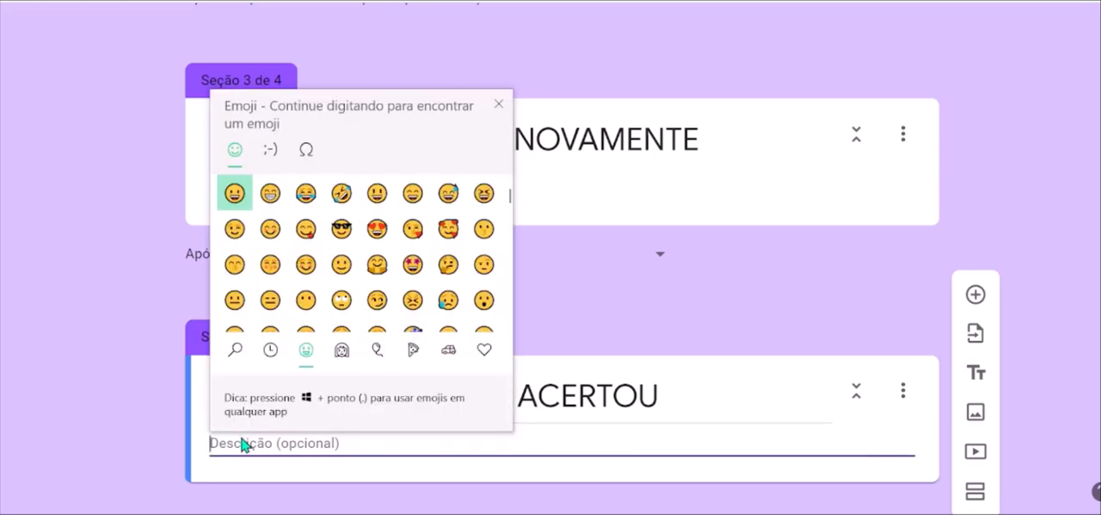
{"action": "left_click", "coordinate": [270, 353]}
{"action": "scroll", "coordinate": [360, 305], "scroll_direction": "down", "scroll_amount": 3}
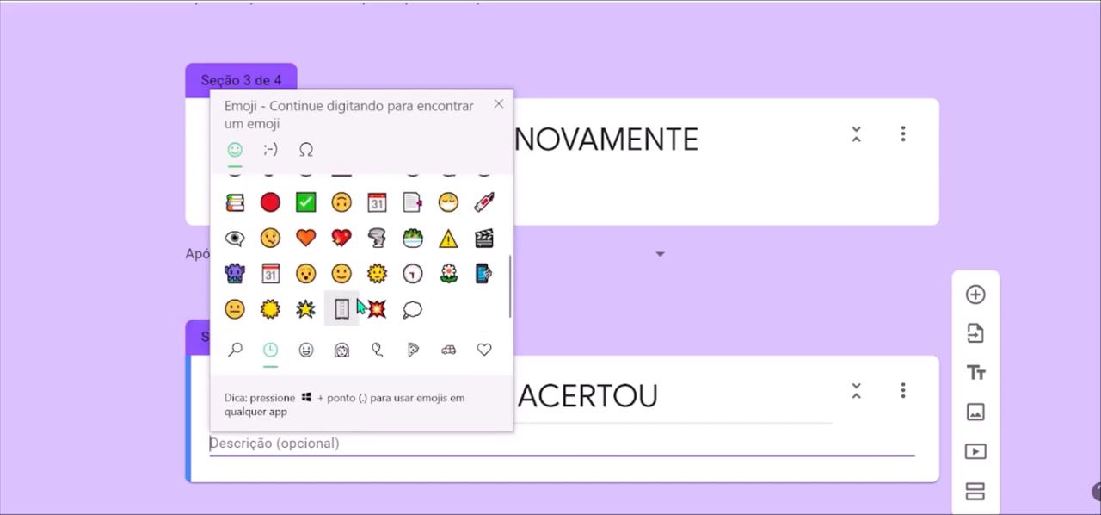
{"action": "scroll", "coordinate": [359, 305], "scroll_direction": "up", "scroll_amount": 5}
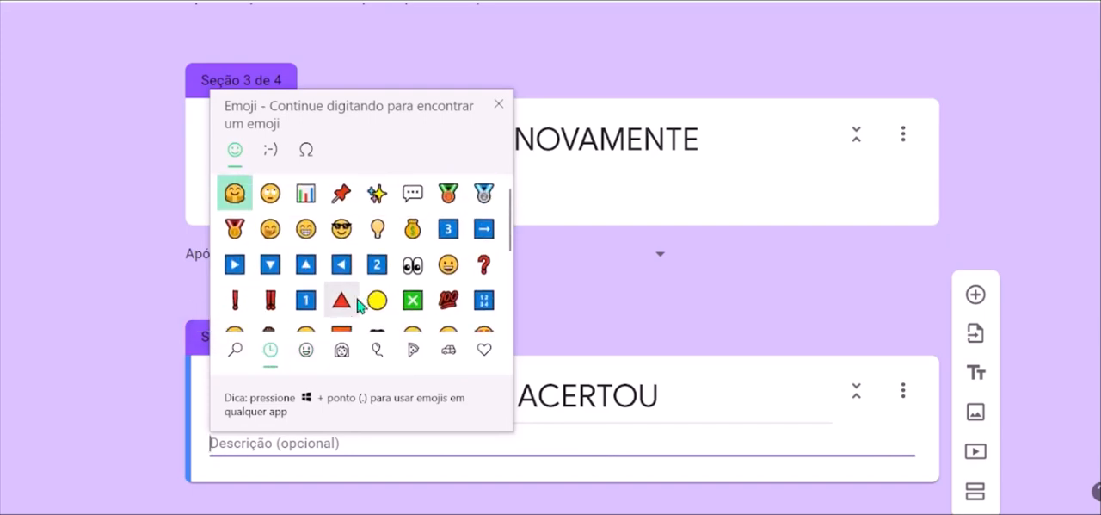
{"action": "left_click", "coordinate": [449, 195]}
{"action": "left_click", "coordinate": [292, 446]}
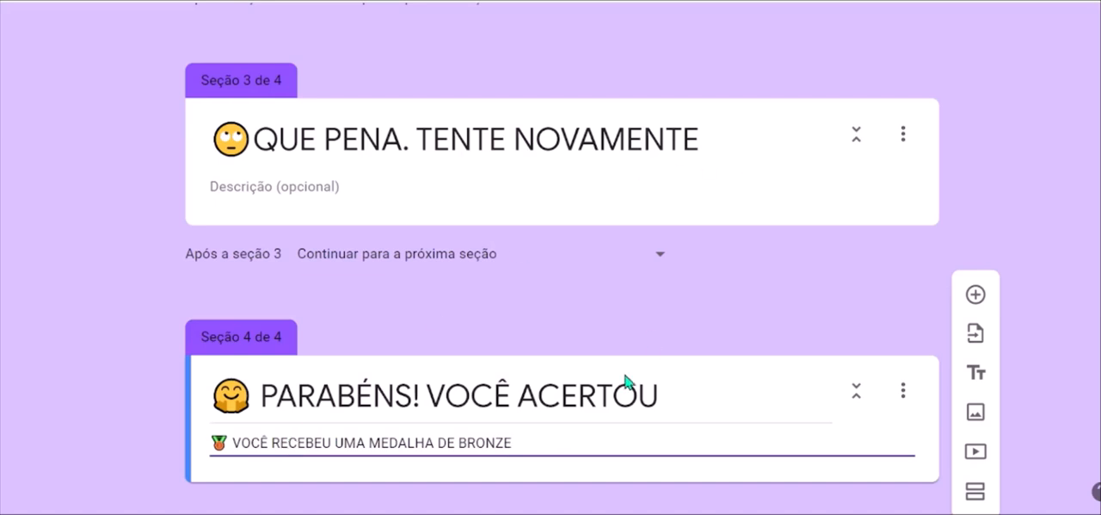
Add a fifth section after the congratulations section and title it "FASE 2".
{"action": "scroll", "coordinate": [629, 379], "scroll_direction": "down", "scroll_amount": 1}
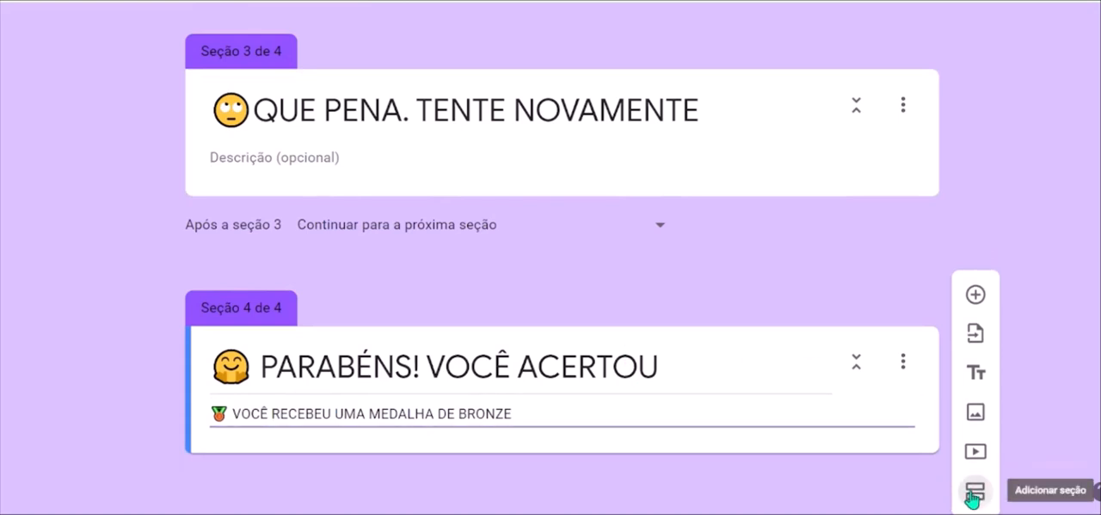
{"action": "left_click", "coordinate": [975, 493]}
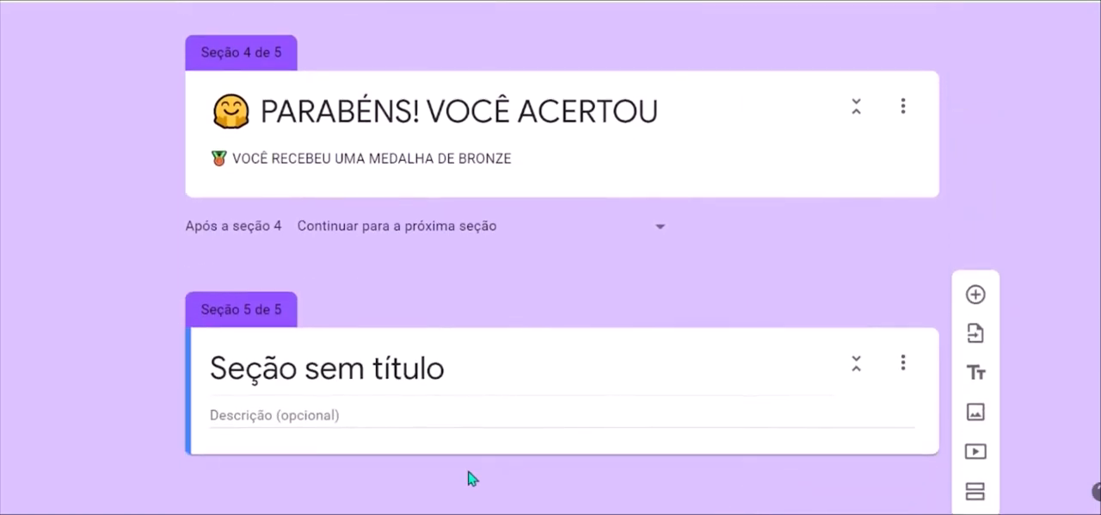
{"action": "left_click", "coordinate": [455, 366]}
{"action": "type", "text": "FA"}
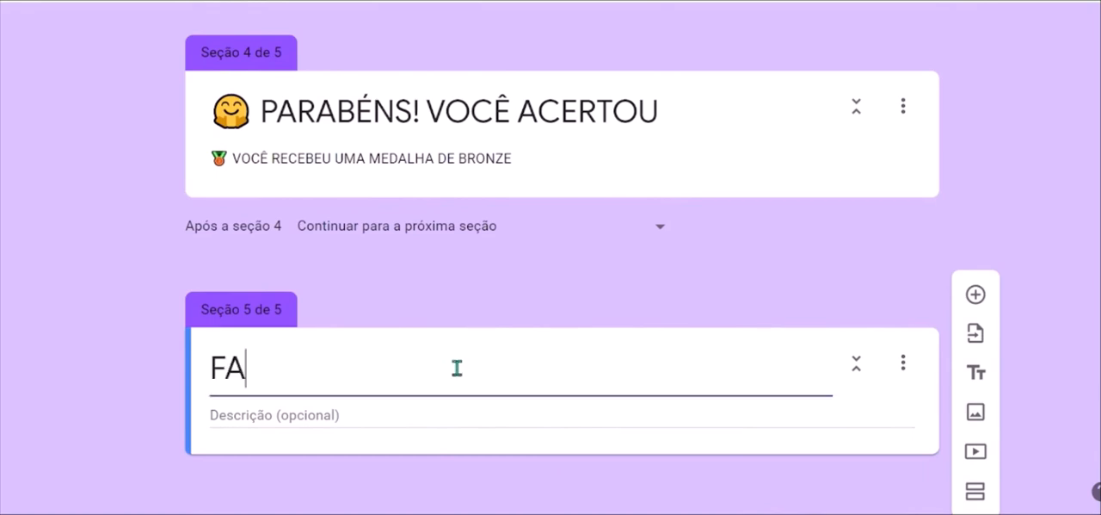
{"action": "type", "text": "SE 2"}
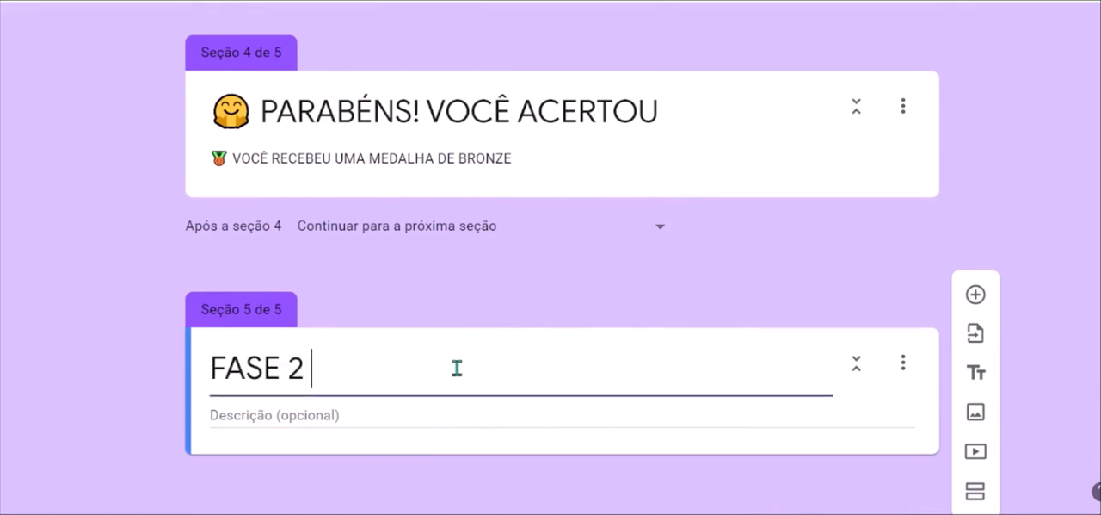
Fill the FASE 2 section's description with "UM DESAFIO COM" followed by the money bag emoji.
{"action": "left_click", "coordinate": [329, 411]}
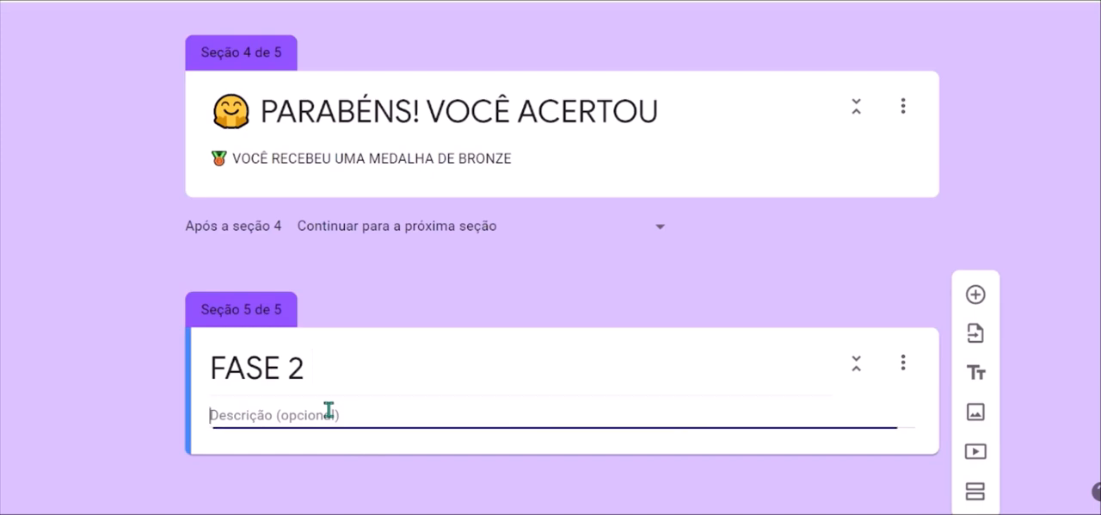
{"action": "type", "text": "UM DESAFIO COM"}
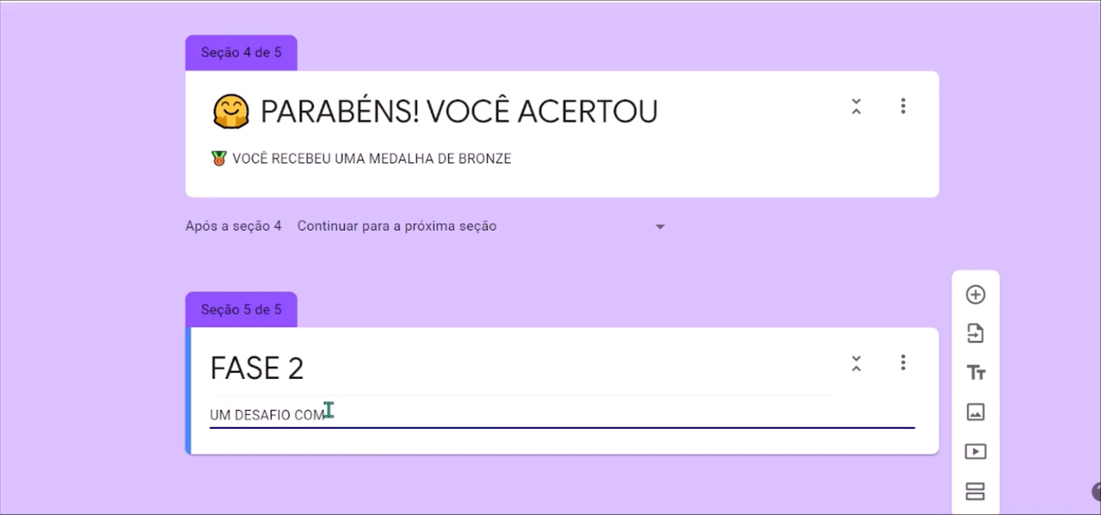
{"action": "key", "text": "super+period"}
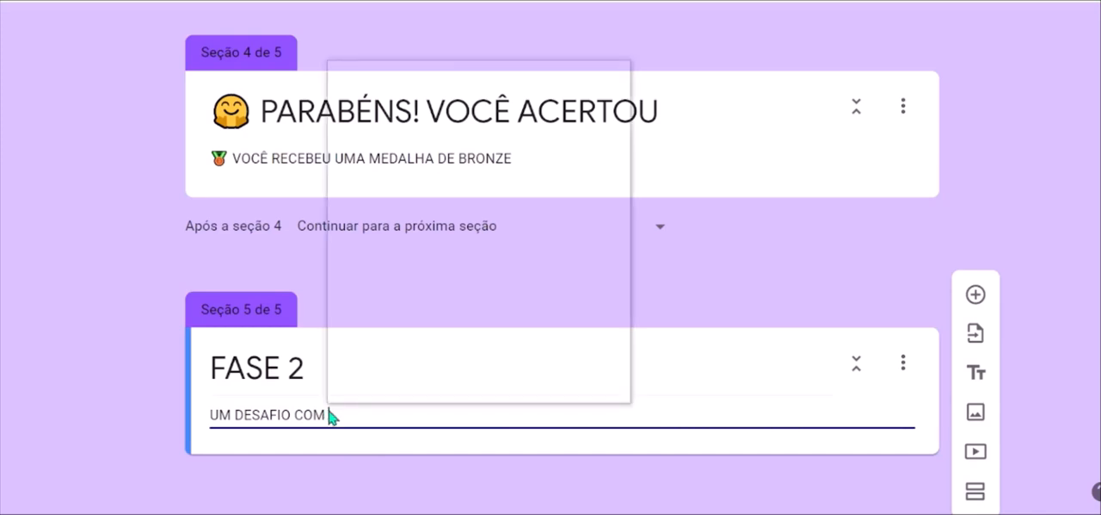
{"action": "scroll", "coordinate": [549, 234], "scroll_direction": "down", "scroll_amount": 1}
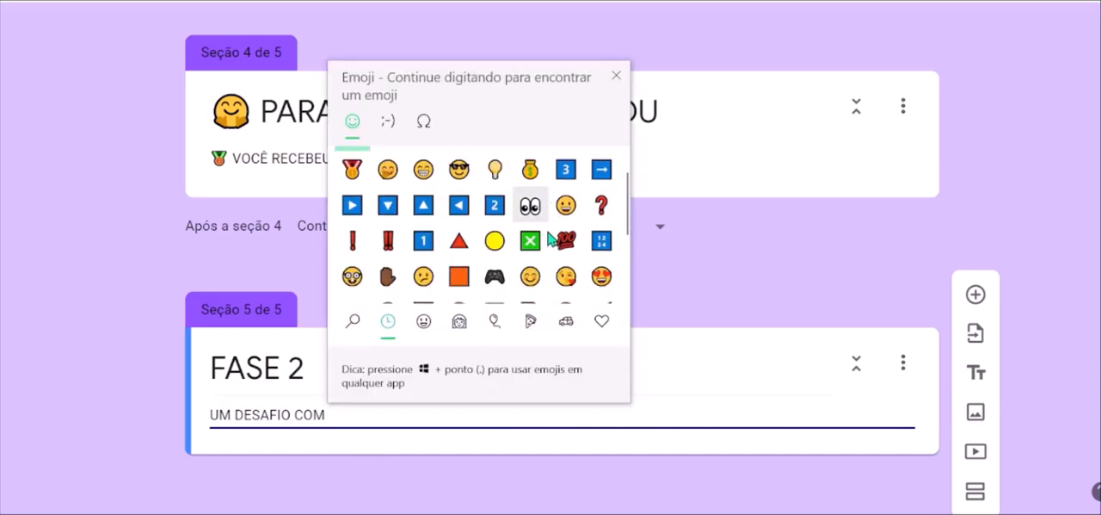
{"action": "left_click", "coordinate": [530, 170]}
{"action": "left_click", "coordinate": [705, 414]}
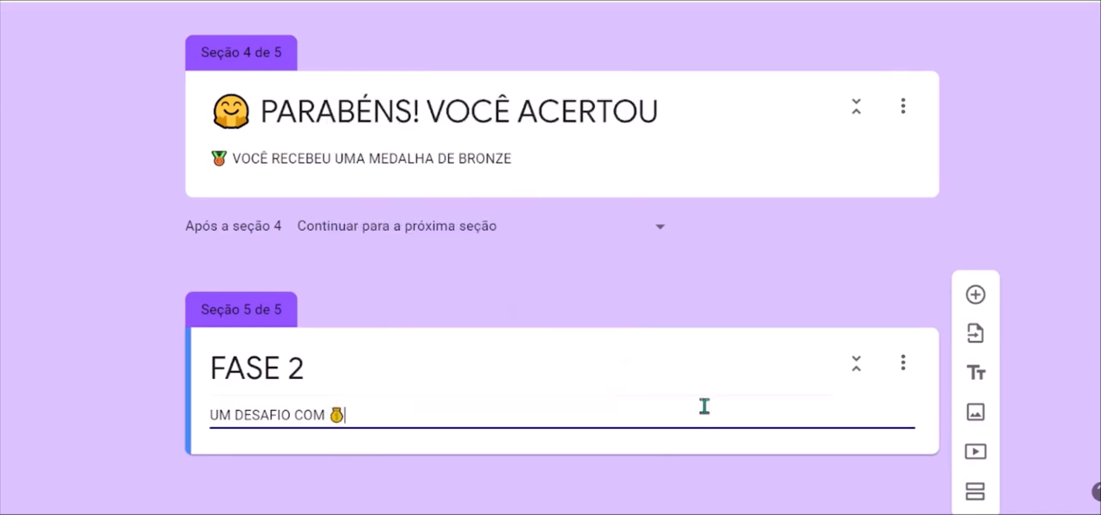
Make the graph question about favourite games in the FASE 1 section required.
{"action": "scroll", "coordinate": [728, 221], "scroll_direction": "up", "scroll_amount": 3}
{"action": "scroll", "coordinate": [727, 216], "scroll_direction": "up", "scroll_amount": 10}
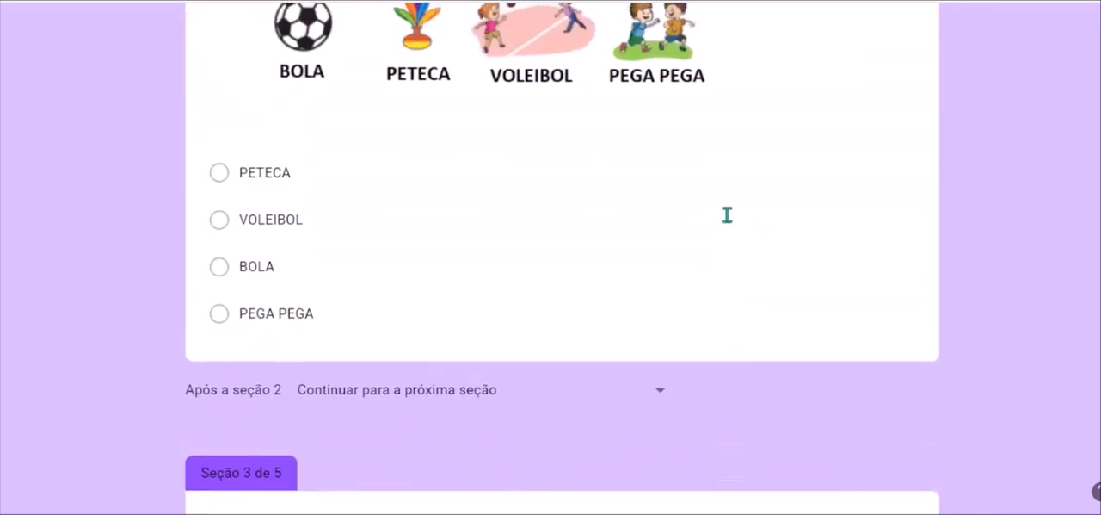
{"action": "scroll", "coordinate": [727, 214], "scroll_direction": "down", "scroll_amount": 1}
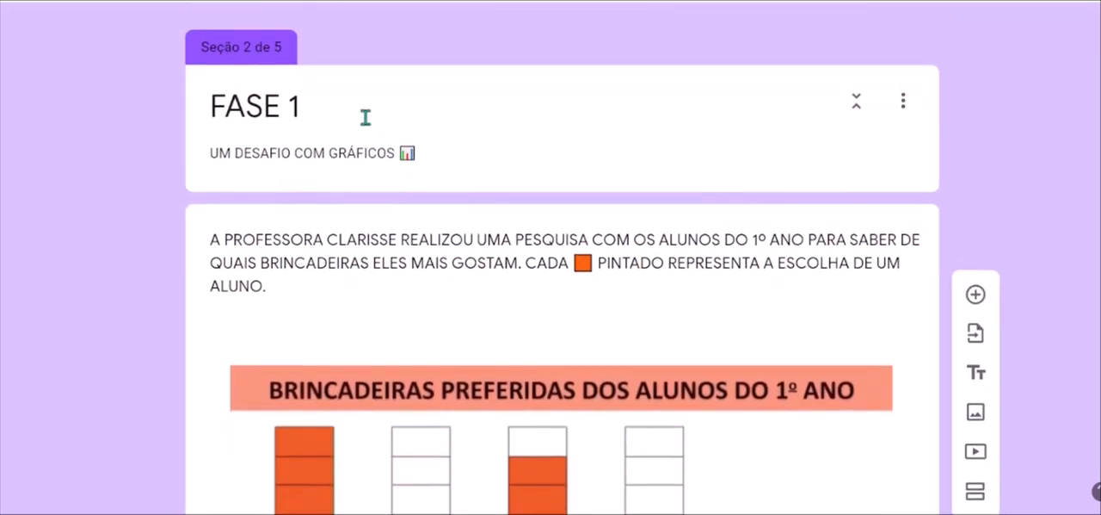
{"action": "scroll", "coordinate": [327, 101], "scroll_direction": "up", "scroll_amount": 5}
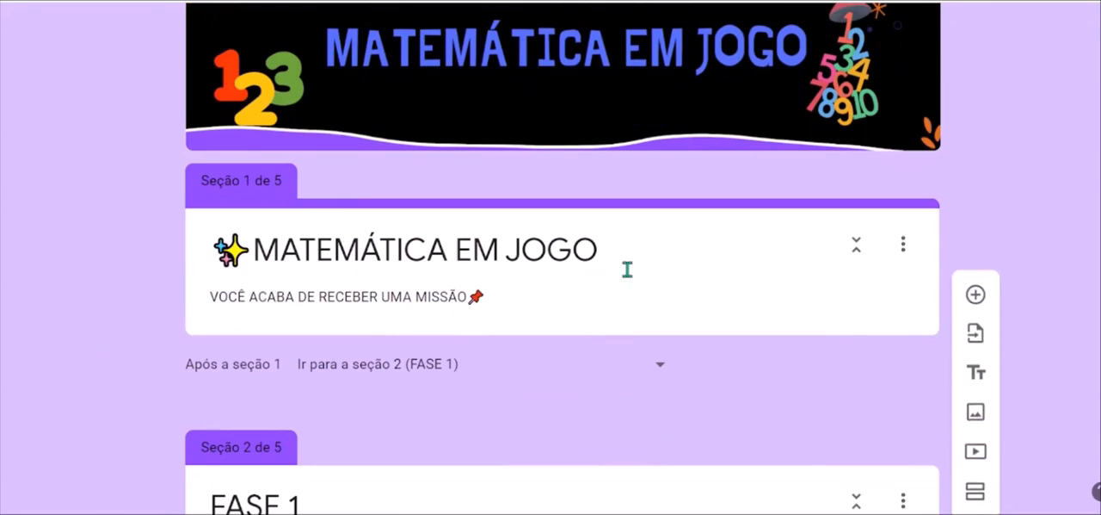
{"action": "scroll", "coordinate": [628, 271], "scroll_direction": "down", "scroll_amount": 4}
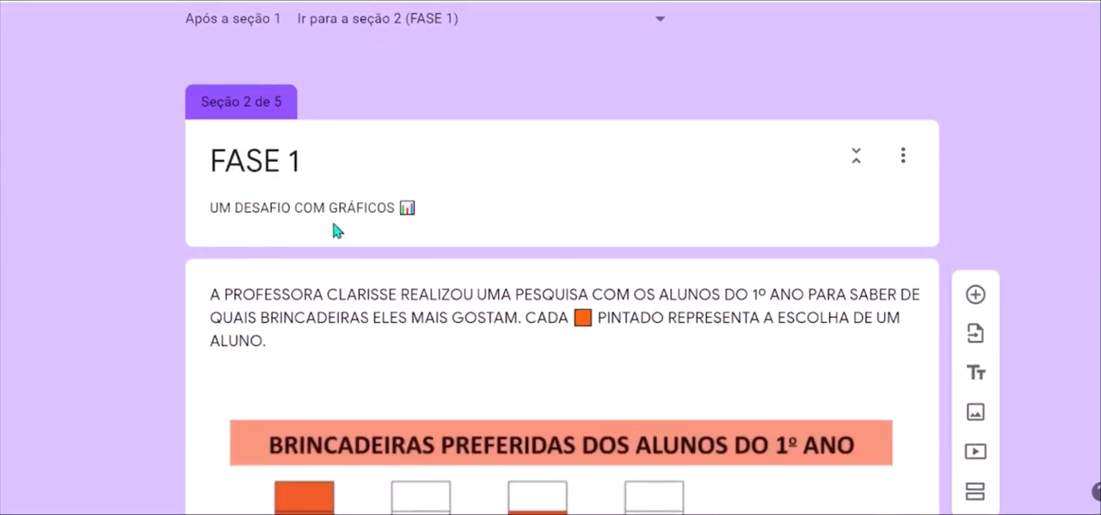
{"action": "scroll", "coordinate": [499, 229], "scroll_direction": "down", "scroll_amount": 2}
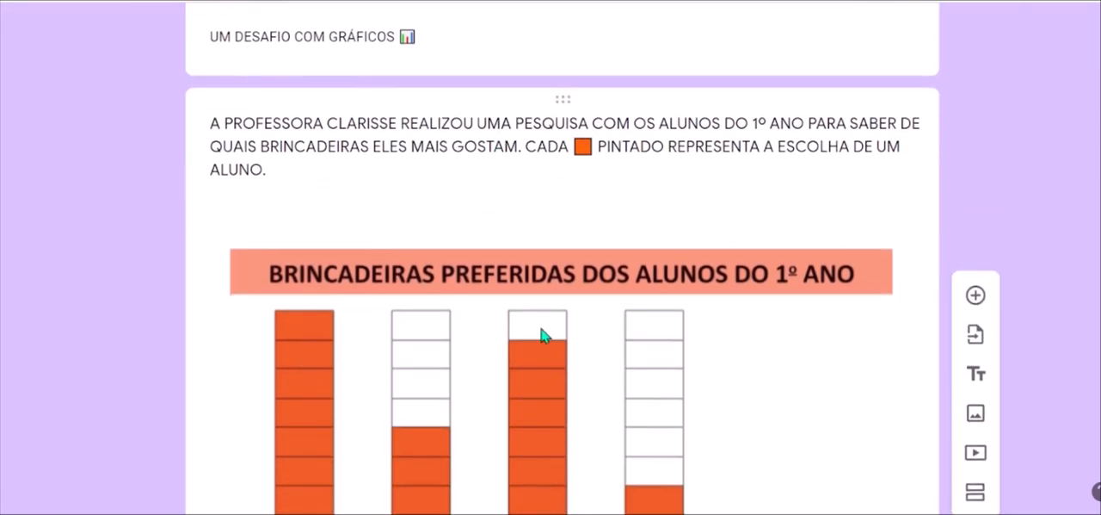
{"action": "scroll", "coordinate": [443, 371], "scroll_direction": "down", "scroll_amount": 8}
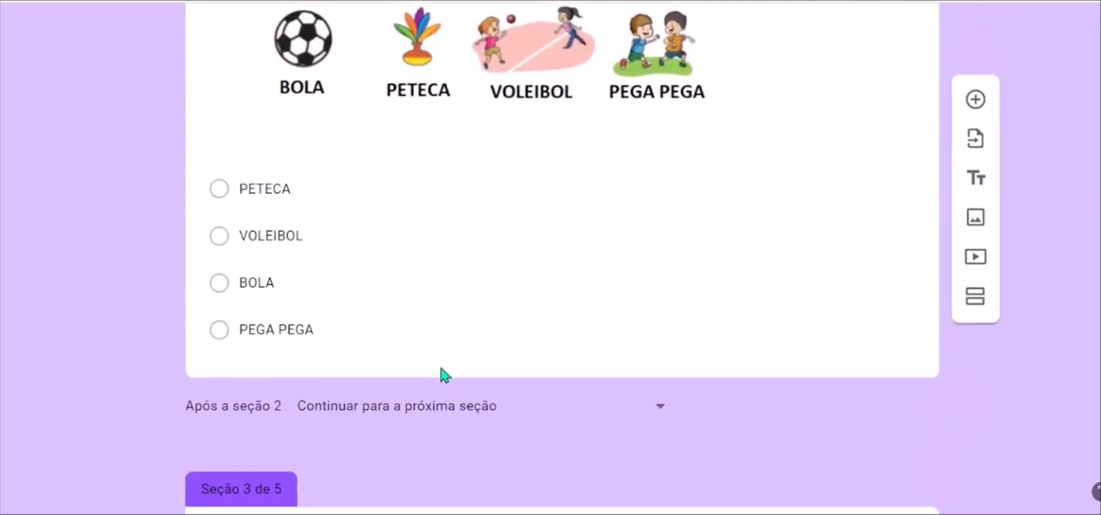
{"action": "left_click", "coordinate": [836, 258]}
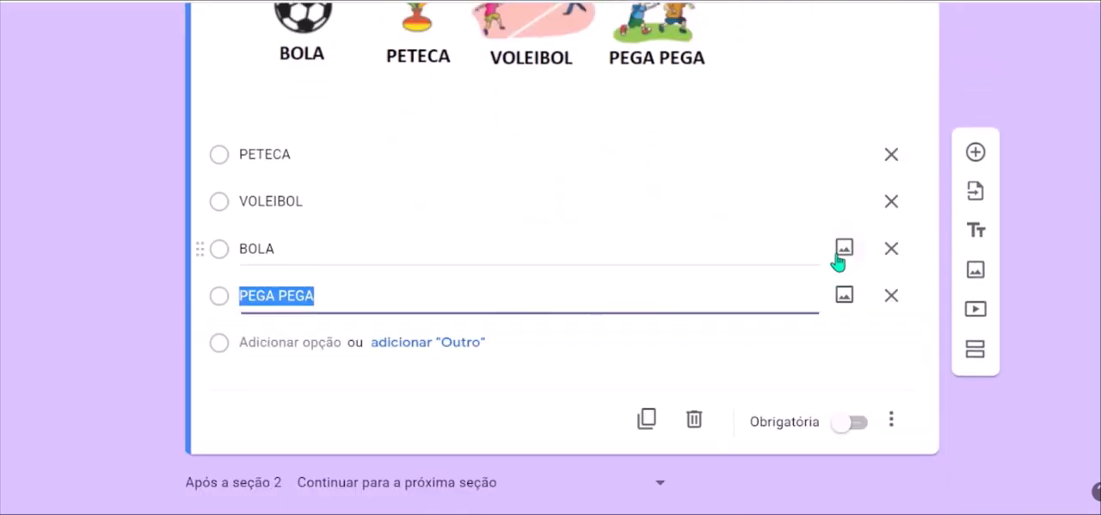
{"action": "left_click", "coordinate": [807, 129]}
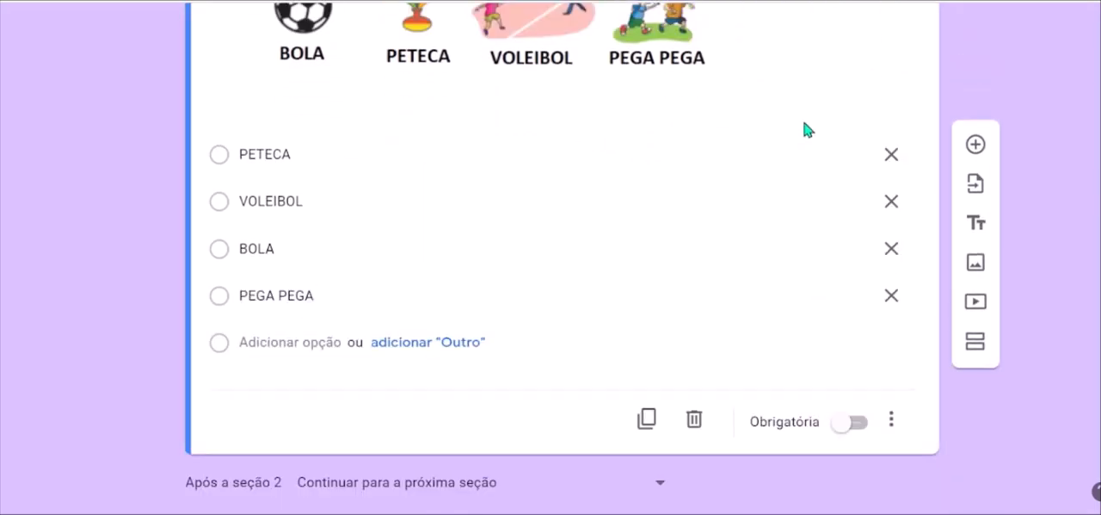
{"action": "left_click", "coordinate": [860, 422]}
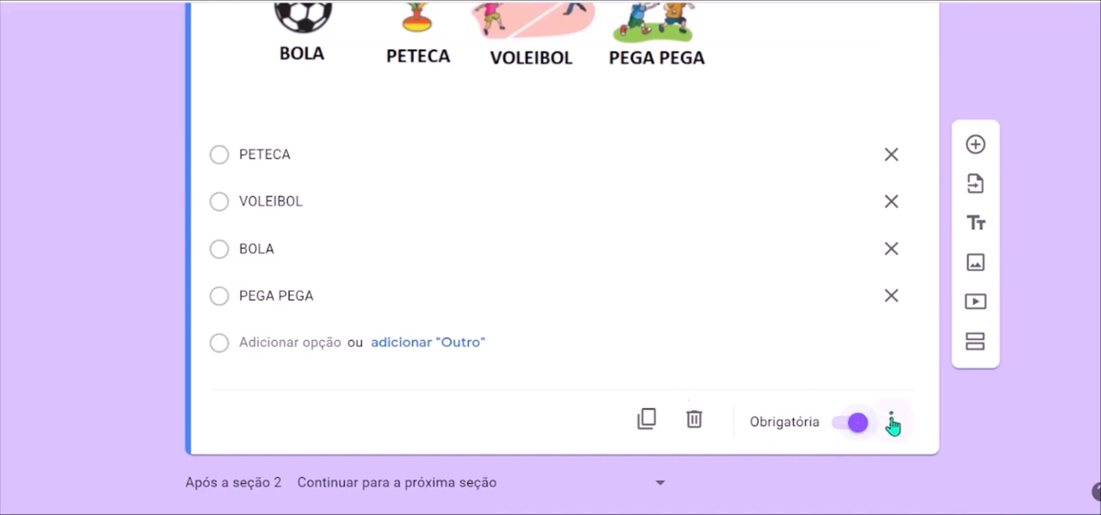
Enable going to a section based on the answer for the graph question.
{"action": "scroll", "coordinate": [893, 424], "scroll_direction": "down", "scroll_amount": 1}
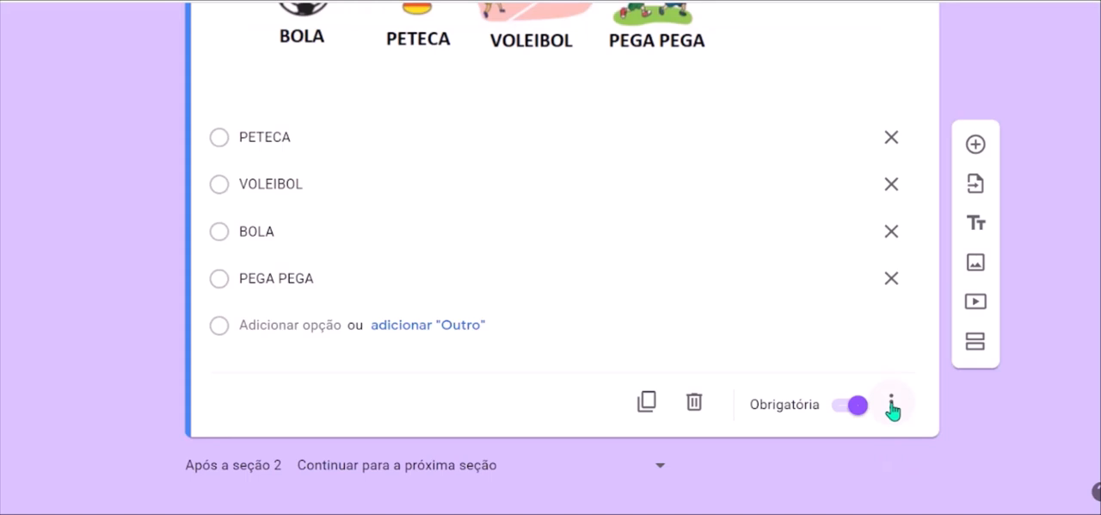
{"action": "left_click", "coordinate": [891, 406]}
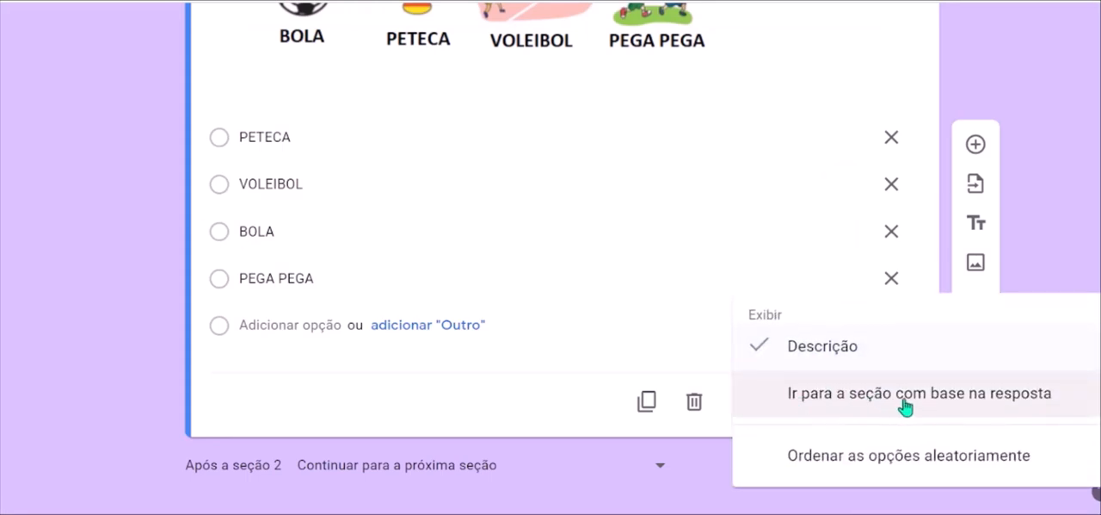
{"action": "left_click", "coordinate": [954, 394]}
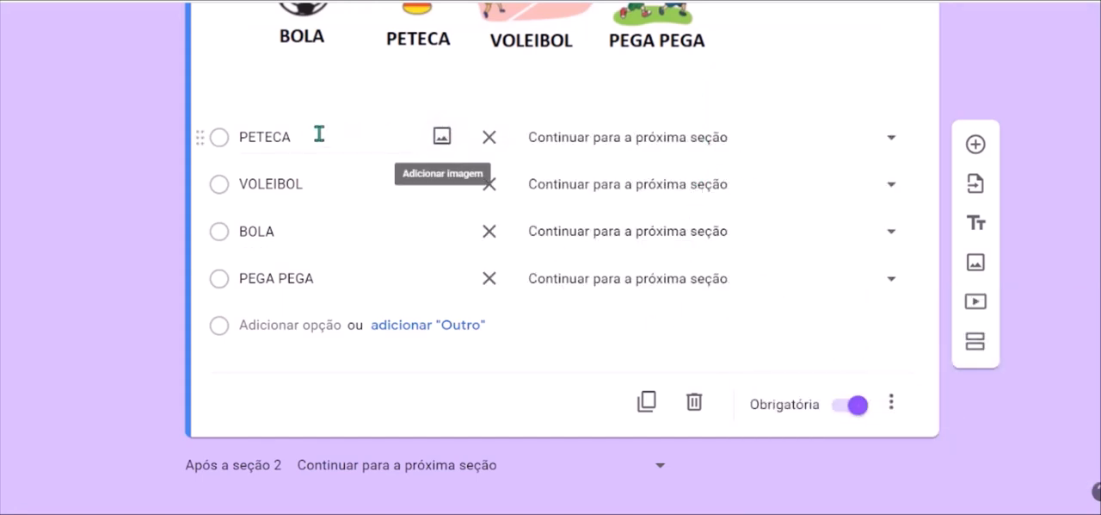
Route the wrong answers PETECA and VOLEIBOL to section 3, "QUE PENA. TENTE NOVAMENTE".
{"action": "scroll", "coordinate": [491, 144], "scroll_direction": "up", "scroll_amount": 1}
{"action": "scroll", "coordinate": [492, 146], "scroll_direction": "up", "scroll_amount": 5}
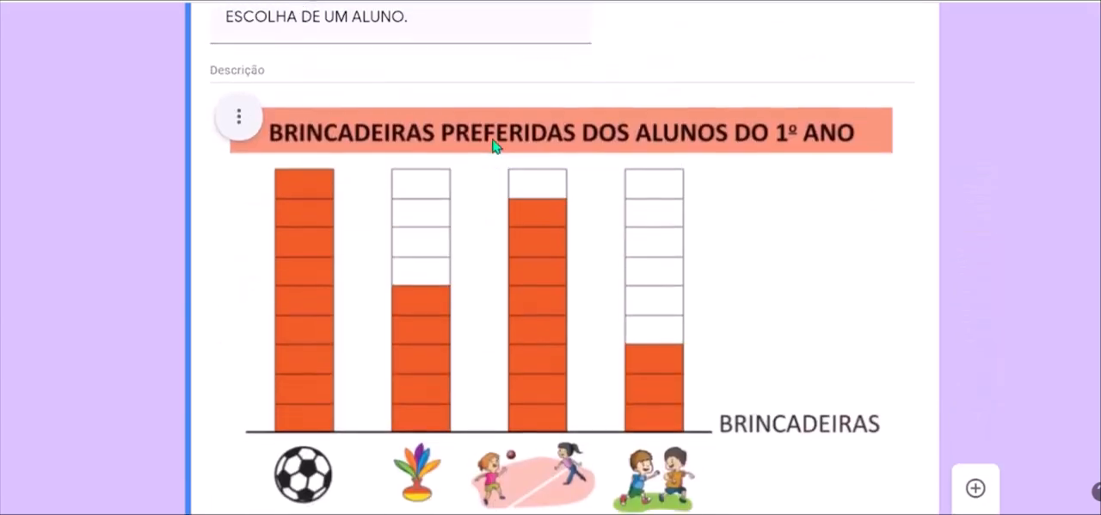
{"action": "scroll", "coordinate": [494, 147], "scroll_direction": "down", "scroll_amount": 1}
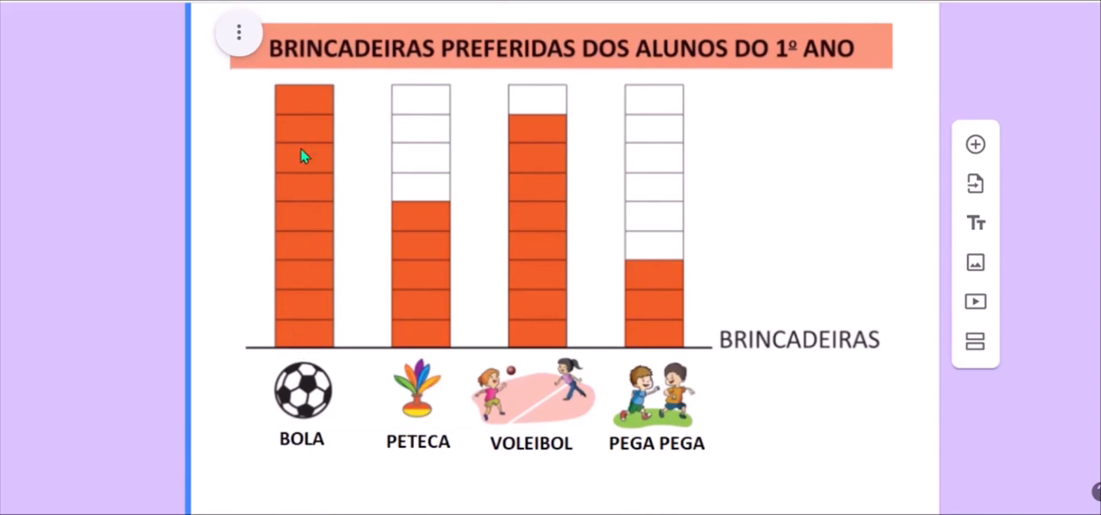
{"action": "scroll", "coordinate": [301, 152], "scroll_direction": "down", "scroll_amount": 3}
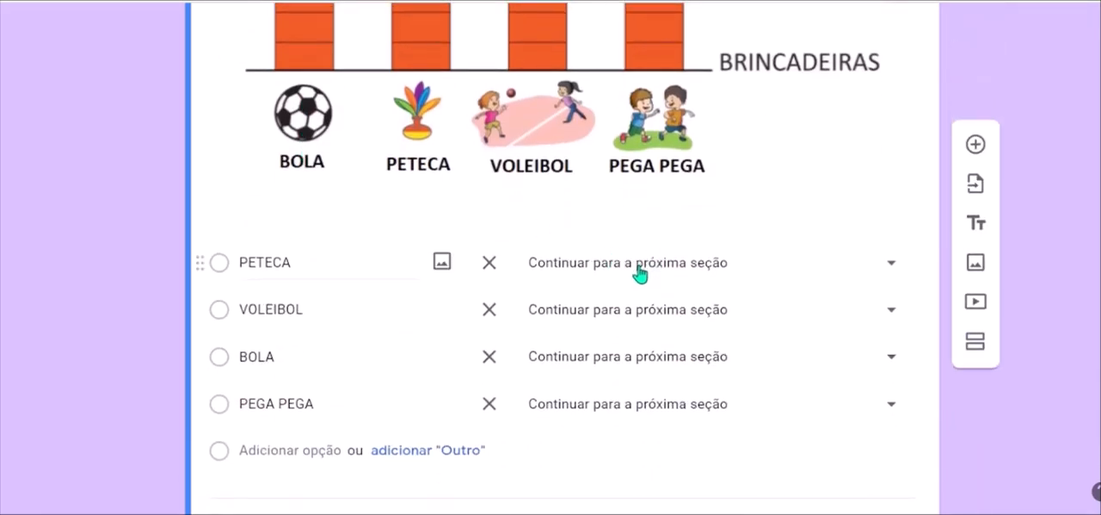
{"action": "left_click", "coordinate": [891, 267]}
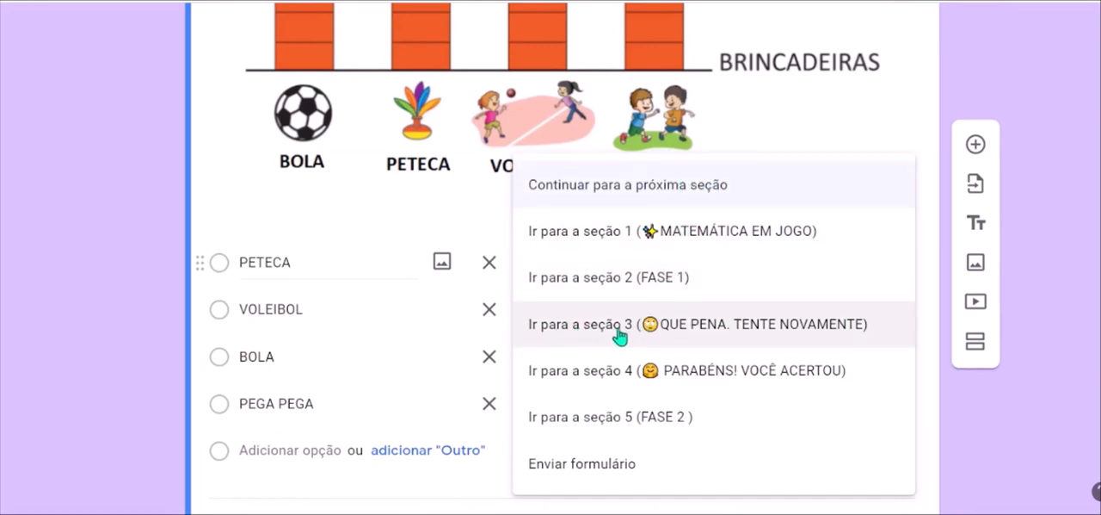
{"action": "left_click", "coordinate": [789, 323]}
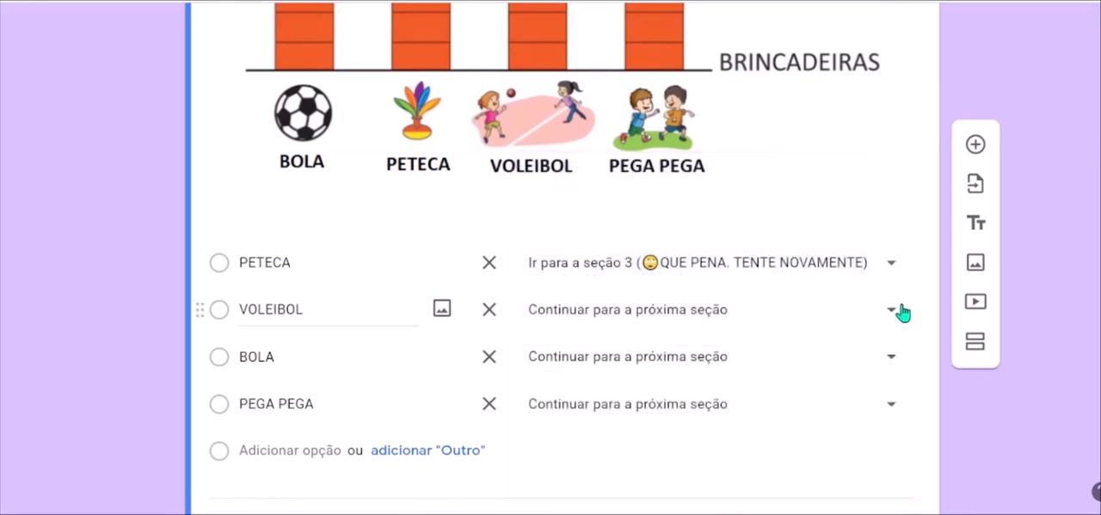
{"action": "left_click", "coordinate": [895, 310]}
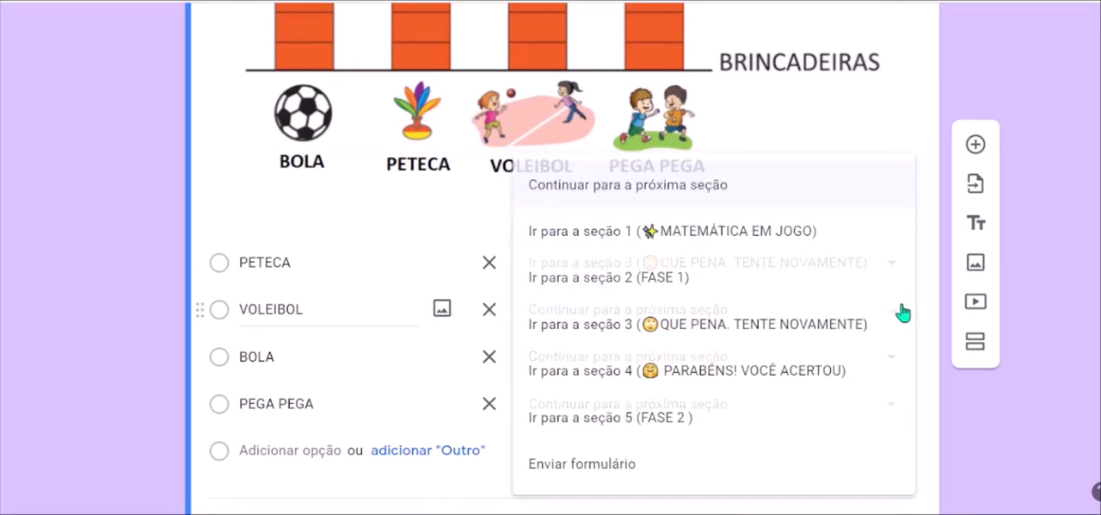
{"action": "left_click", "coordinate": [746, 328]}
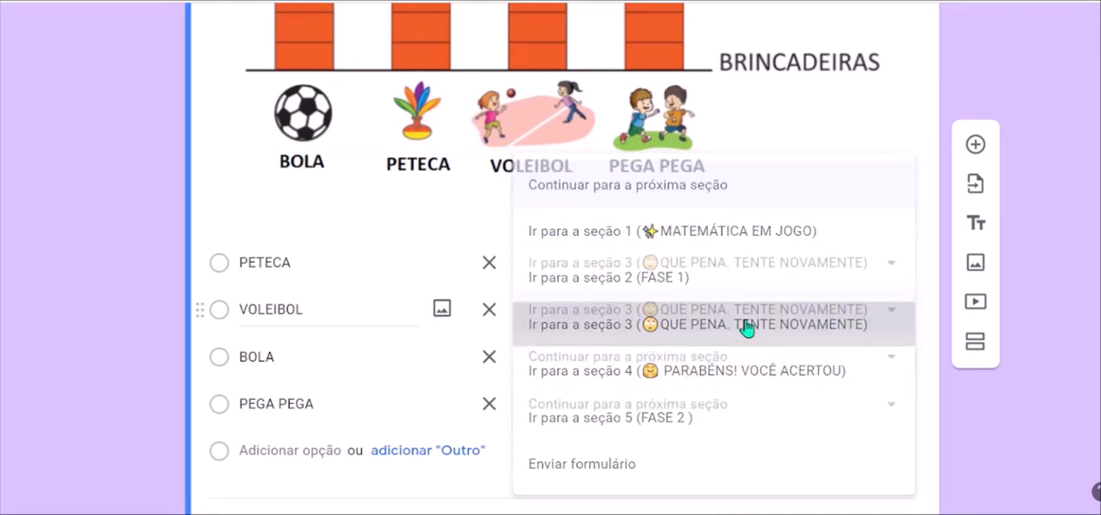
Route the answer BOLA to section 4, "PARABÉNS! VOCÊ ACERTOU", and PEGA PEGA to section 3, "QUE PENA. TENTE NOVAMENTE".
{"action": "left_click", "coordinate": [879, 365]}
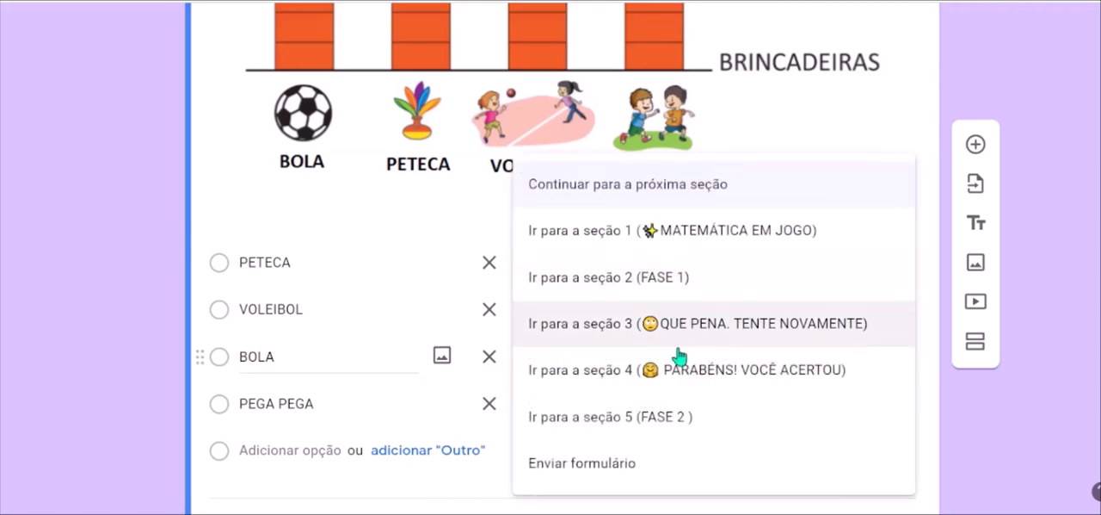
{"action": "left_click", "coordinate": [793, 377]}
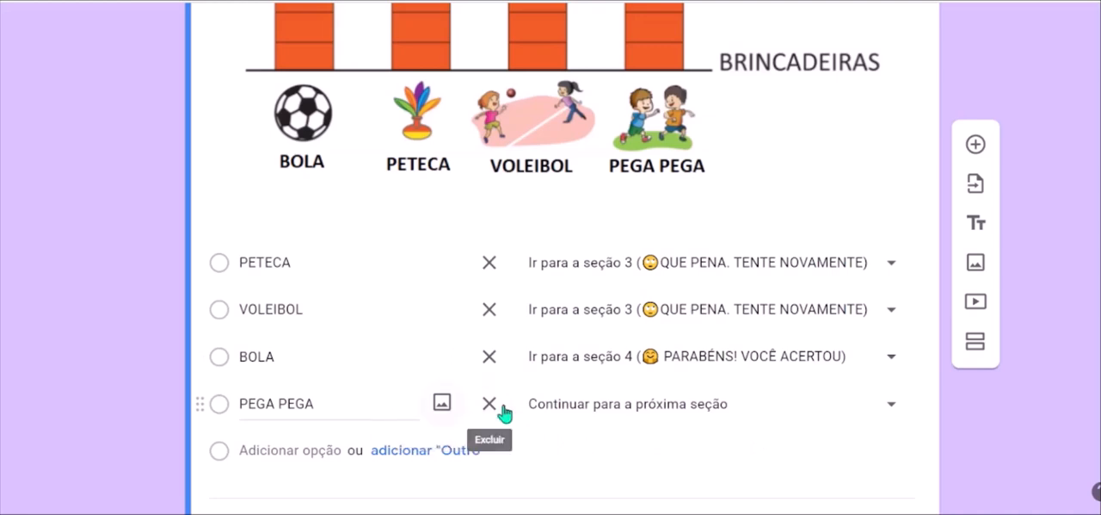
{"action": "left_click", "coordinate": [867, 401]}
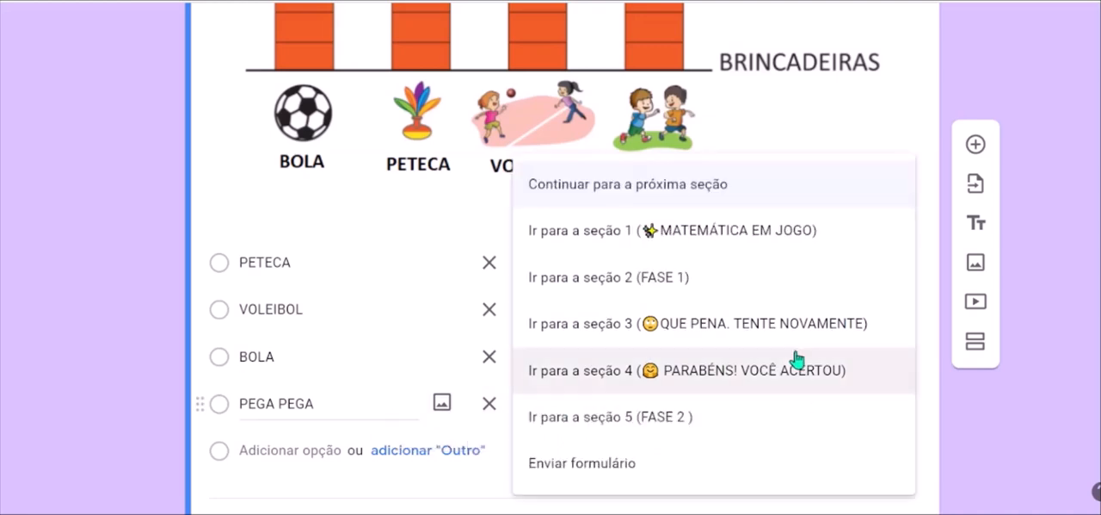
{"action": "left_click", "coordinate": [712, 332]}
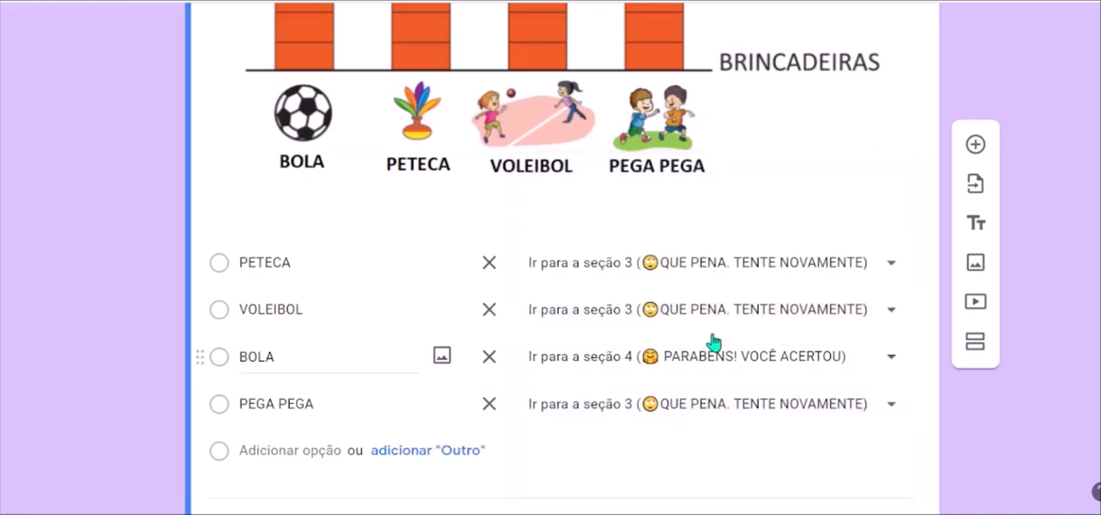
{"action": "scroll", "coordinate": [659, 322], "scroll_direction": "down", "scroll_amount": 3}
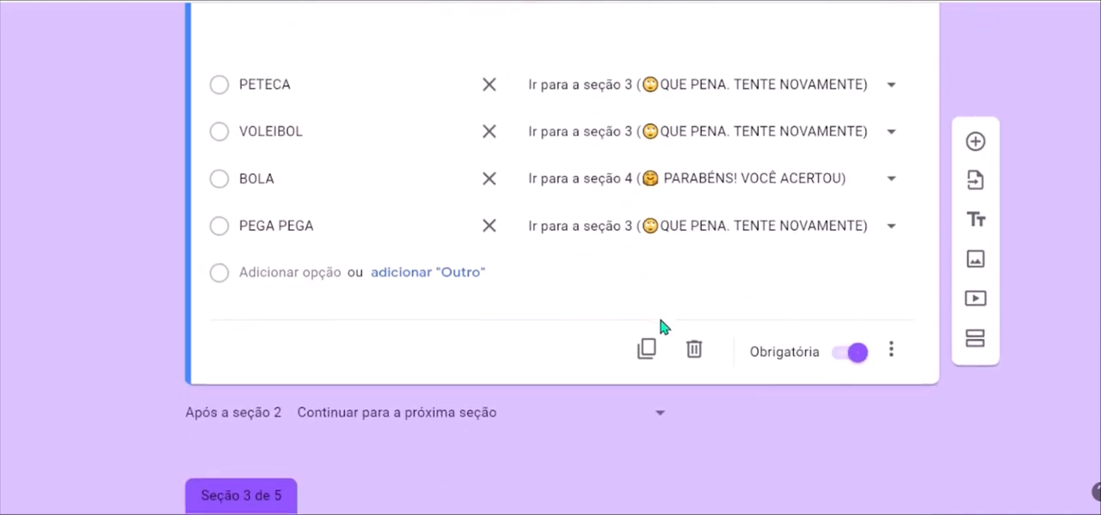
{"action": "scroll", "coordinate": [661, 324], "scroll_direction": "down", "scroll_amount": 6}
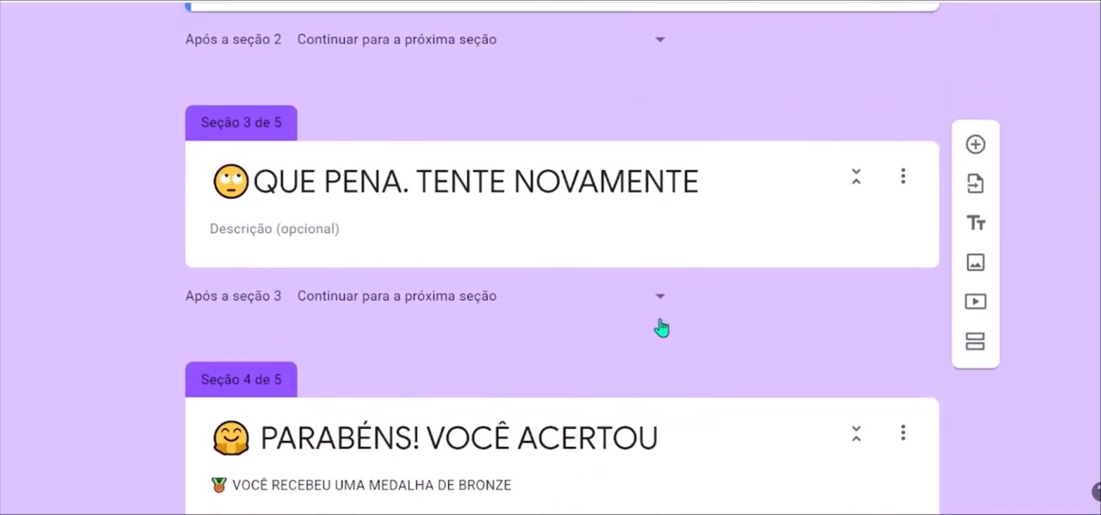
{"action": "scroll", "coordinate": [660, 320], "scroll_direction": "down", "scroll_amount": 1}
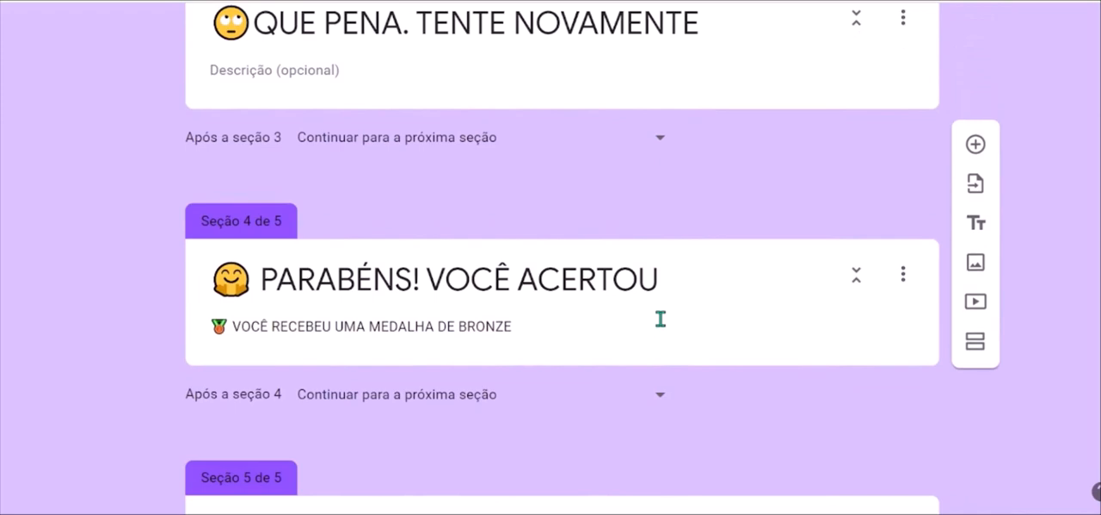
{"action": "scroll", "coordinate": [660, 319], "scroll_direction": "down", "scroll_amount": 2}
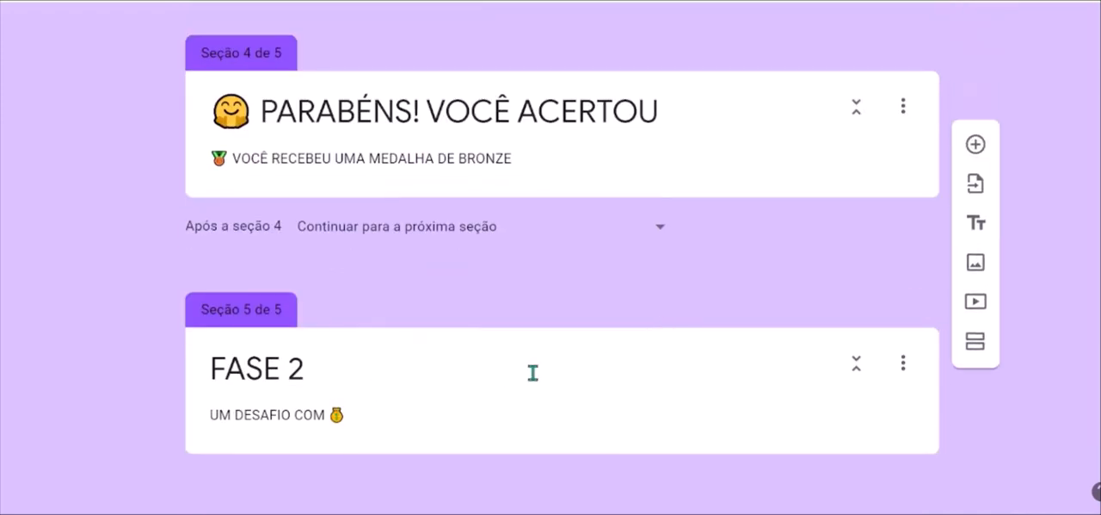
Review the answer-based section routing and display options of the graph question in FASE 1.
{"action": "left_click", "coordinate": [471, 389]}
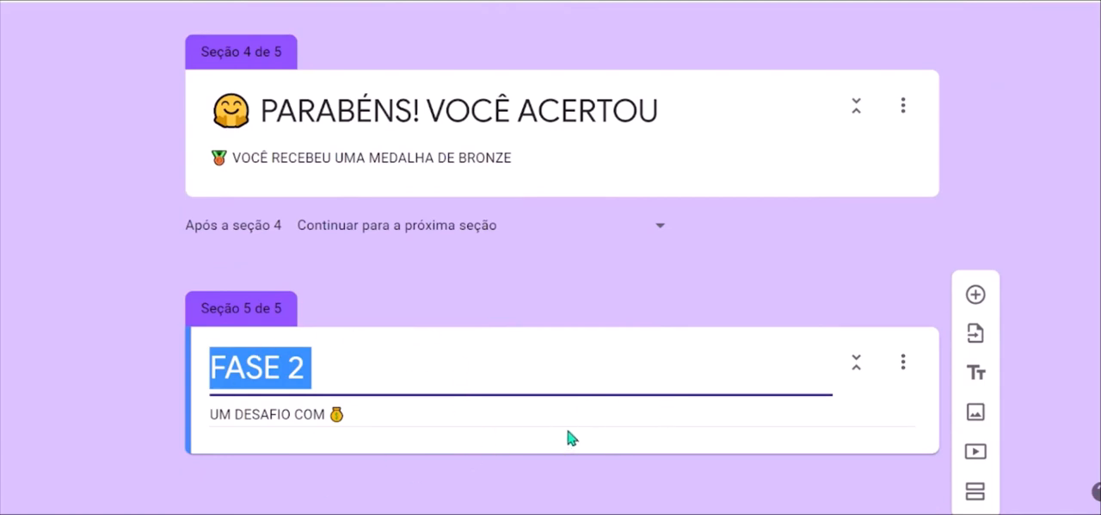
{"action": "scroll", "coordinate": [841, 224], "scroll_direction": "up", "scroll_amount": 3}
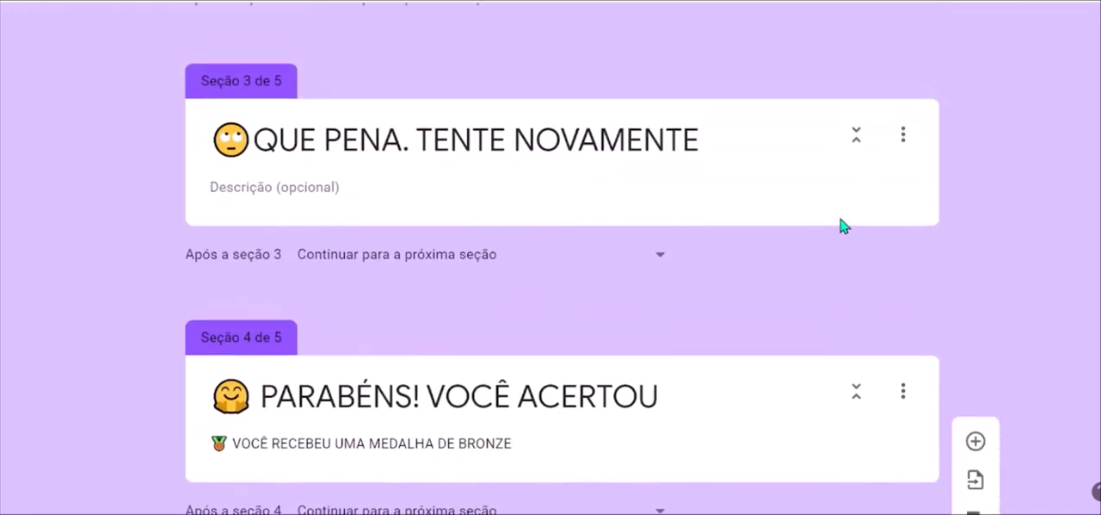
{"action": "scroll", "coordinate": [841, 223], "scroll_direction": "up", "scroll_amount": 5}
{"action": "scroll", "coordinate": [746, 189], "scroll_direction": "down", "scroll_amount": 1}
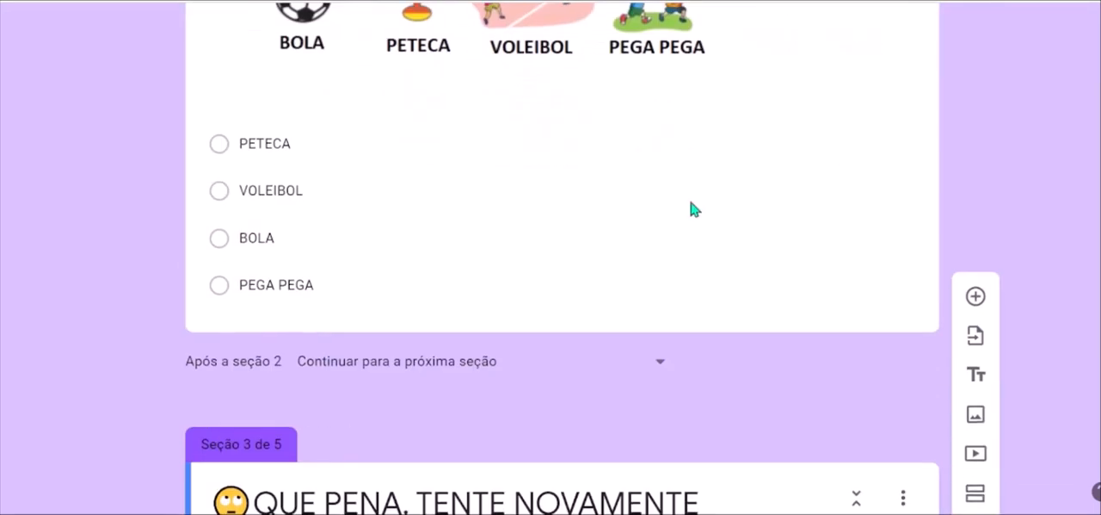
{"action": "left_click", "coordinate": [746, 189]}
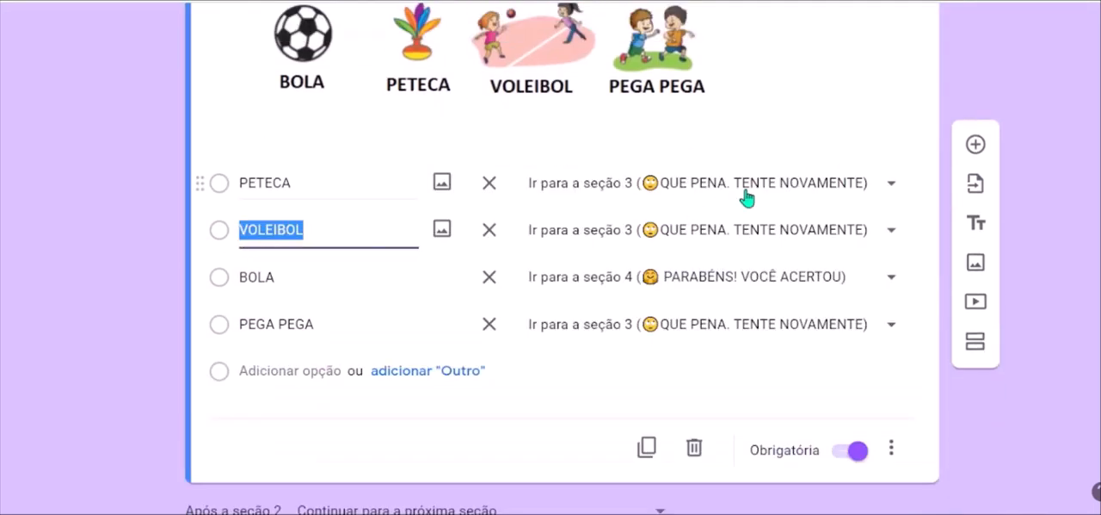
{"action": "left_click", "coordinate": [895, 449]}
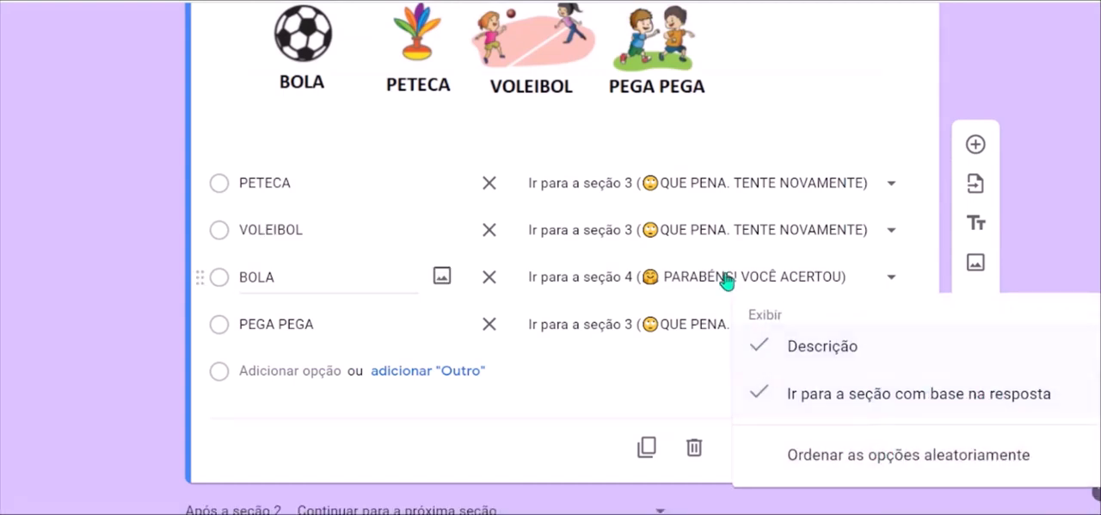
{"action": "left_click", "coordinate": [892, 66]}
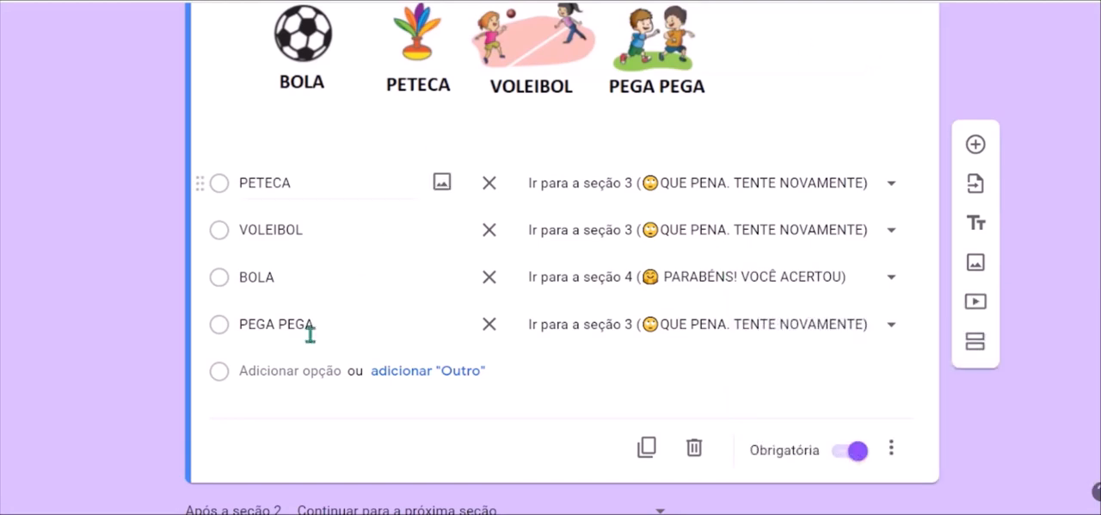
Examine the finished 11-section form JOGO DE MATEMÁTICA, from its header through the FASE 1 answer routing to the congratulation and retry sections.
{"action": "scroll", "coordinate": [295, 343], "scroll_direction": "up", "scroll_amount": 5}
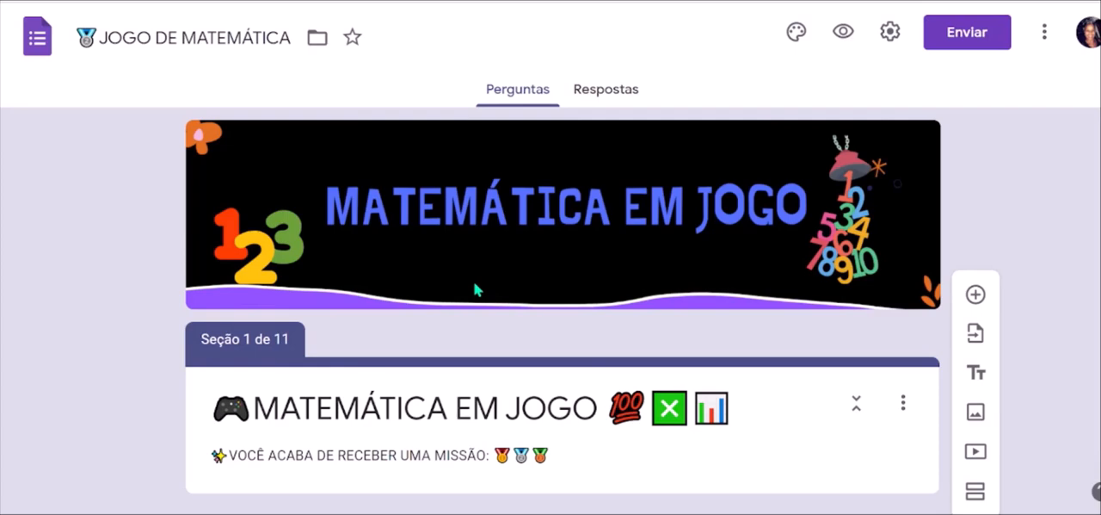
{"action": "scroll", "coordinate": [95, 374], "scroll_direction": "down", "scroll_amount": 1}
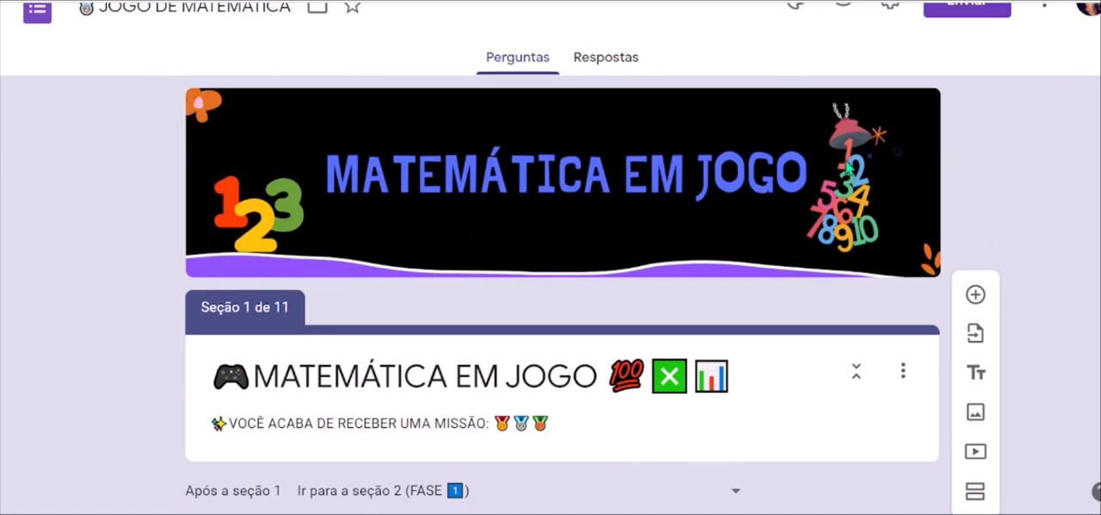
{"action": "scroll", "coordinate": [453, 221], "scroll_direction": "down", "scroll_amount": 4}
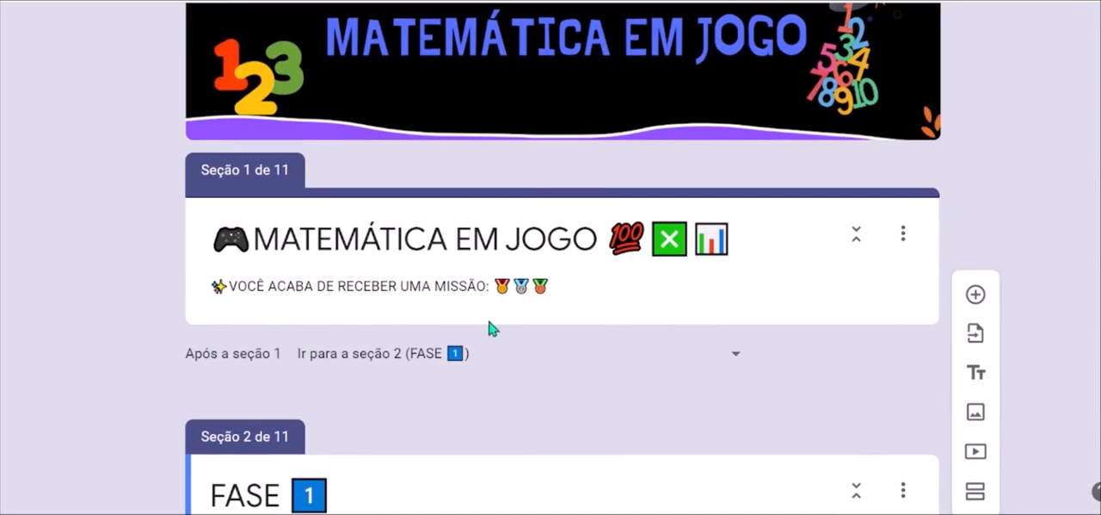
{"action": "scroll", "coordinate": [499, 333], "scroll_direction": "down", "scroll_amount": 1}
{"action": "scroll", "coordinate": [500, 334], "scroll_direction": "down", "scroll_amount": 7}
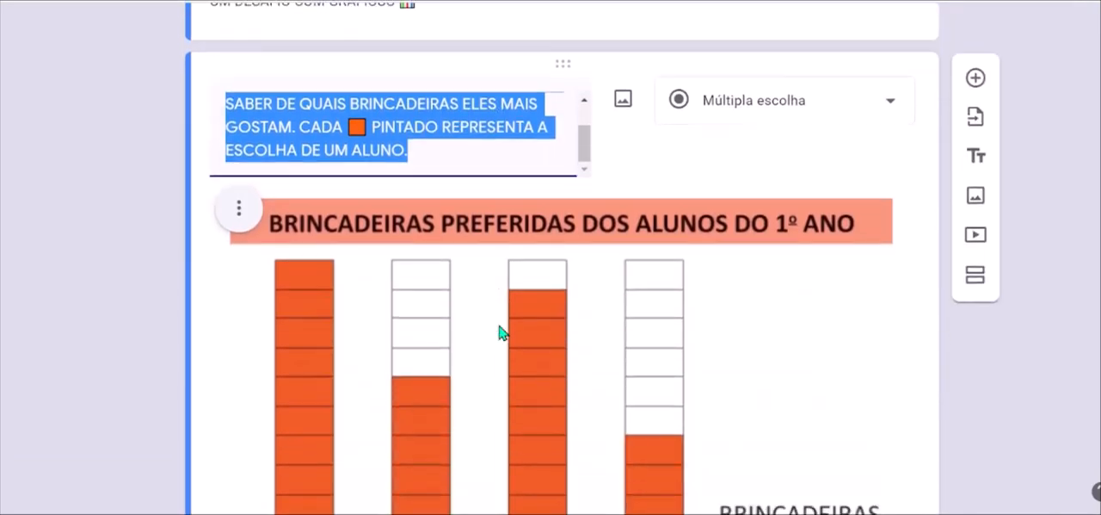
{"action": "scroll", "coordinate": [500, 334], "scroll_direction": "up", "scroll_amount": 2}
{"action": "scroll", "coordinate": [499, 324], "scroll_direction": "down", "scroll_amount": 9}
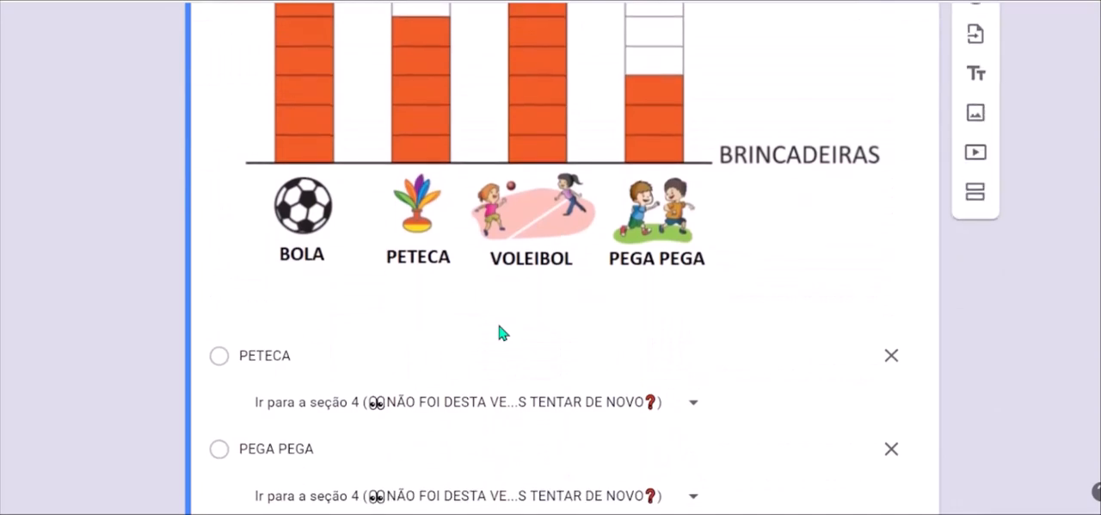
{"action": "scroll", "coordinate": [499, 324], "scroll_direction": "down", "scroll_amount": 5}
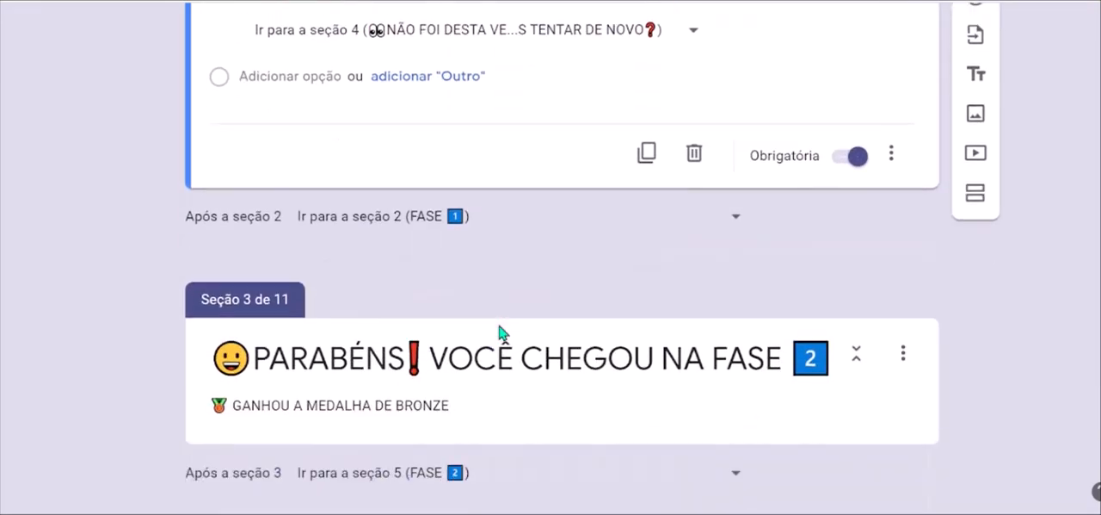
{"action": "scroll", "coordinate": [498, 325], "scroll_direction": "down", "scroll_amount": 2}
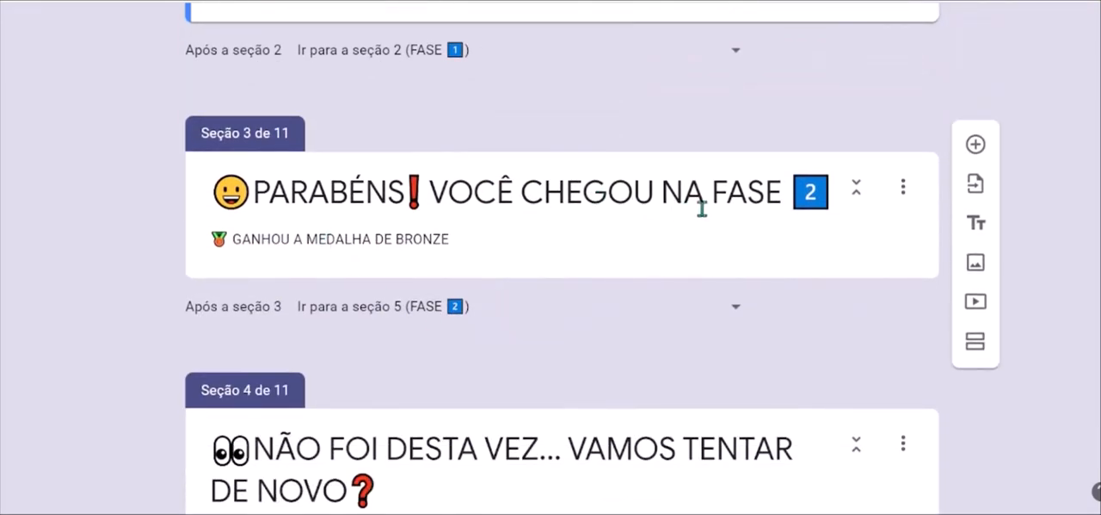
{"action": "scroll", "coordinate": [498, 303], "scroll_direction": "down", "scroll_amount": 3}
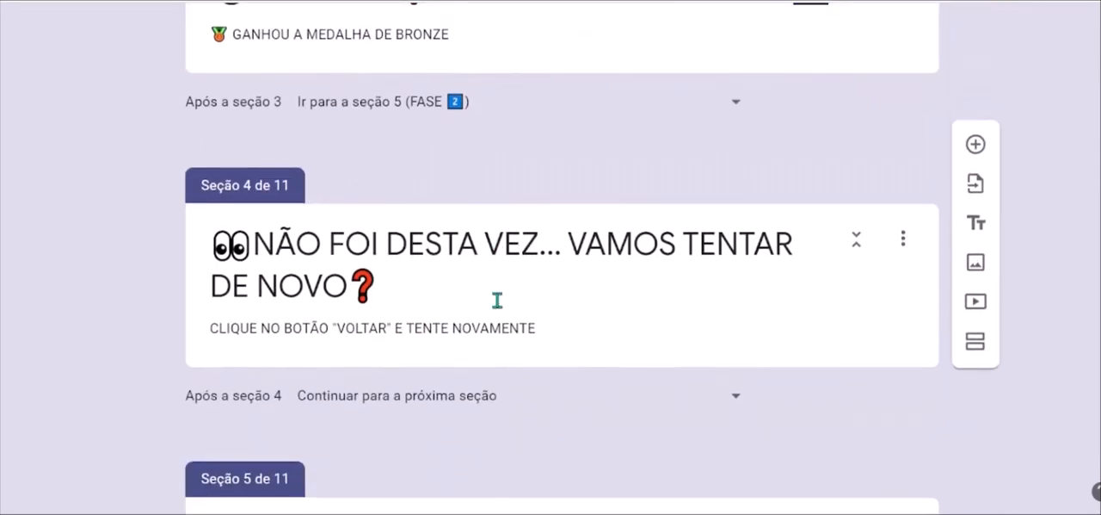
{"action": "scroll", "coordinate": [498, 299], "scroll_direction": "down", "scroll_amount": 1}
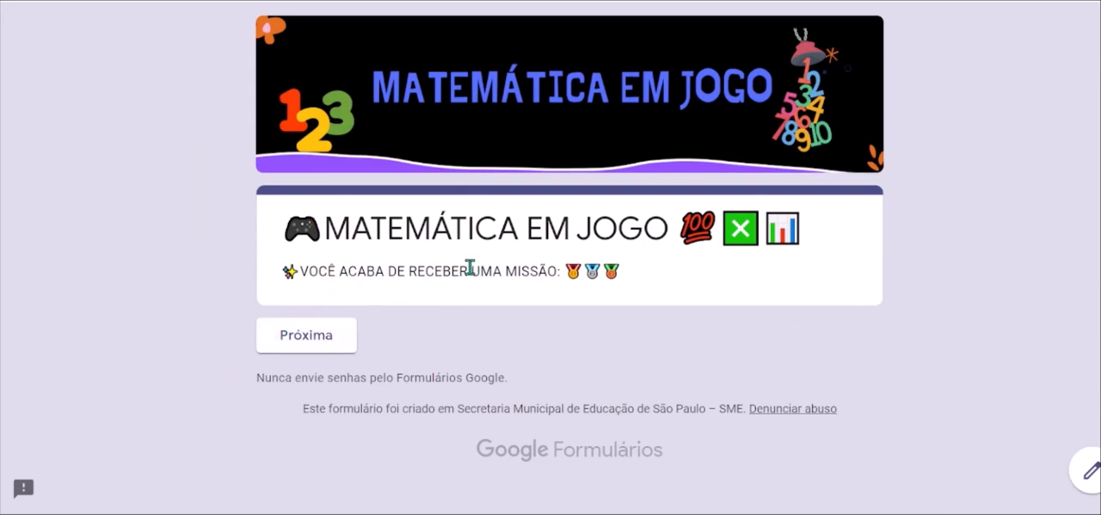
Start the game in the form preview and submit the wrong answer PETECA for the FASE 1 graph question.
{"action": "left_click", "coordinate": [301, 349]}
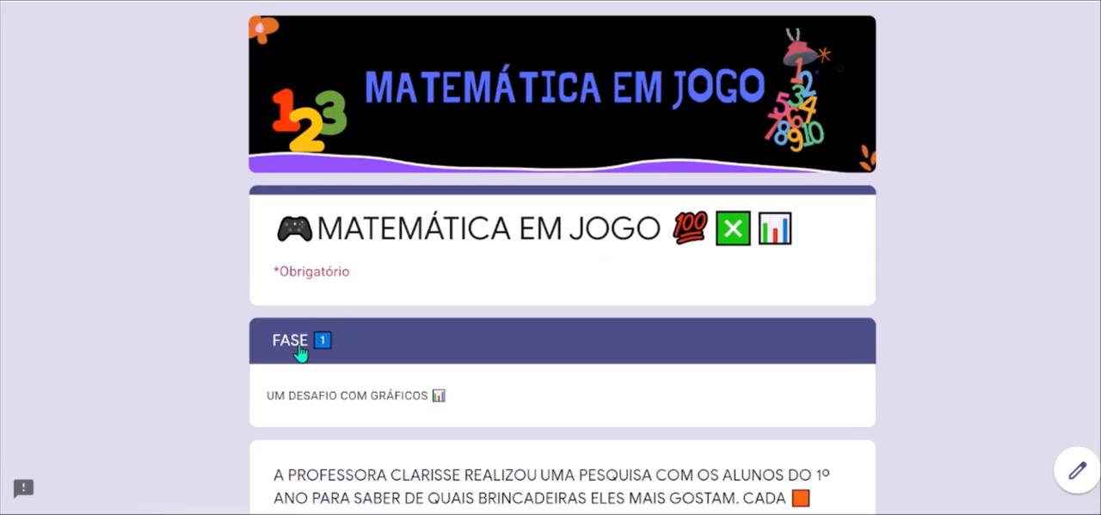
{"action": "scroll", "coordinate": [563, 356], "scroll_direction": "down", "scroll_amount": 3}
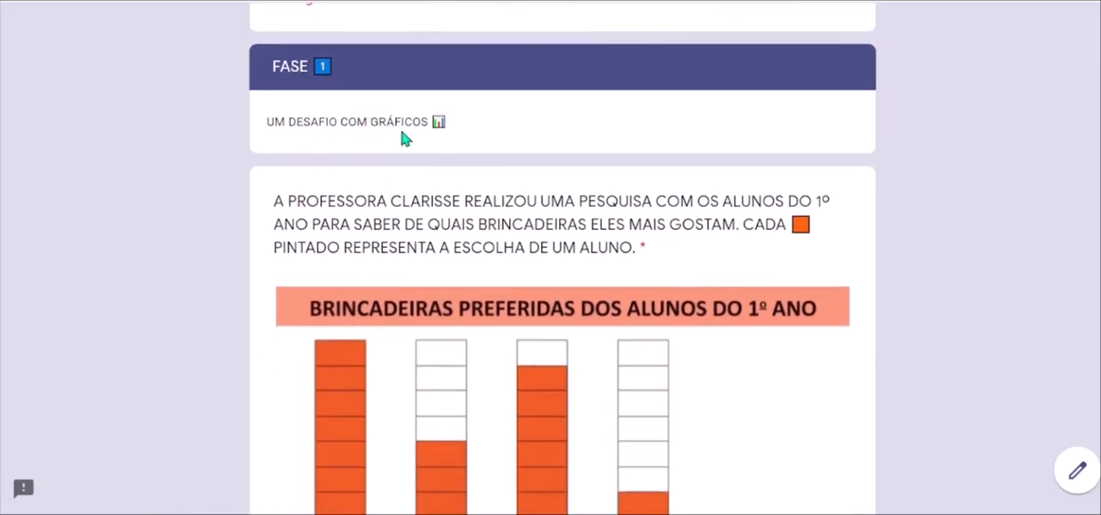
{"action": "scroll", "coordinate": [559, 230], "scroll_direction": "down", "scroll_amount": 5}
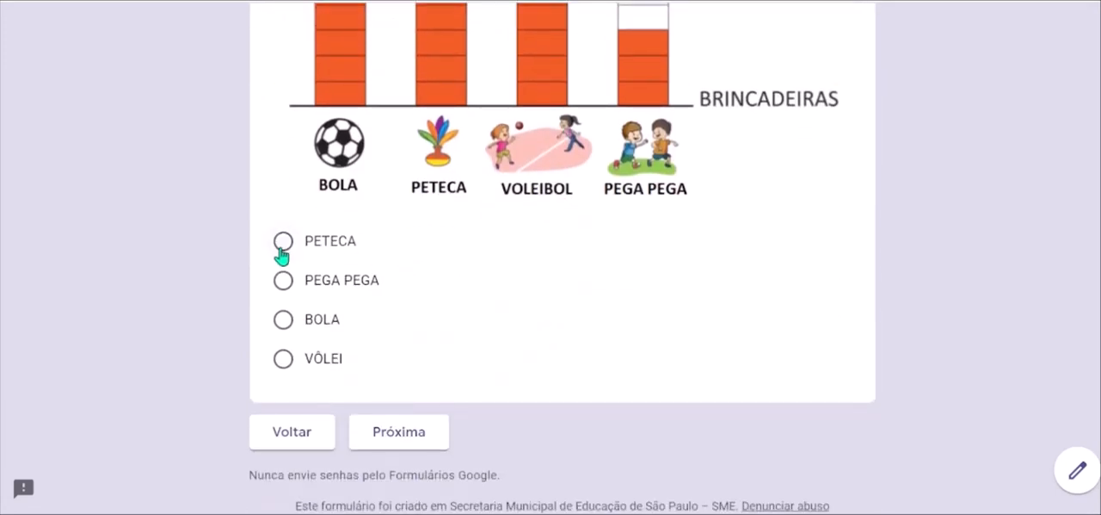
{"action": "left_click", "coordinate": [283, 242]}
{"action": "left_click", "coordinate": [381, 441]}
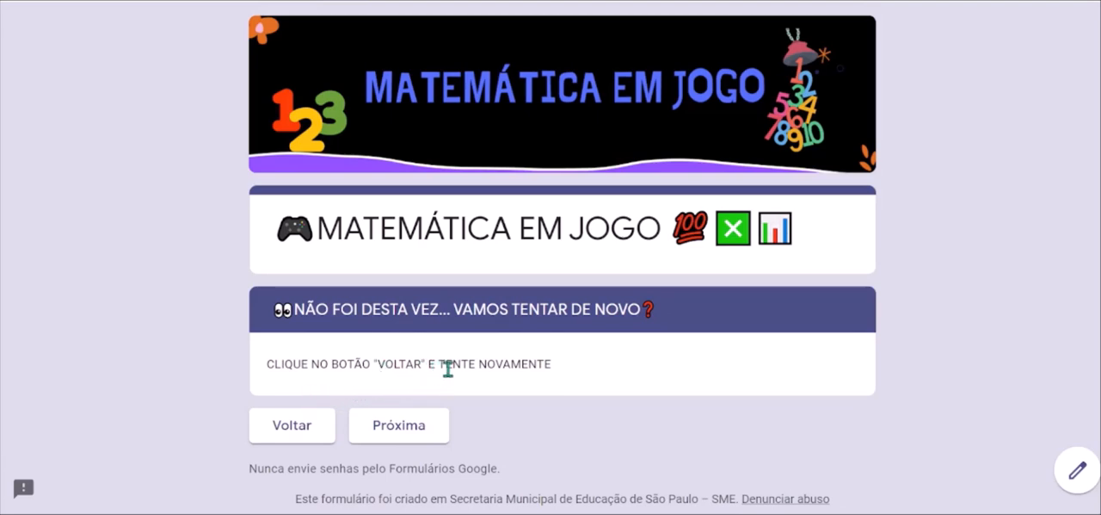
Return from the retry section to the FASE 1 graph question and submit the answer BOLA.
{"action": "left_click", "coordinate": [305, 440]}
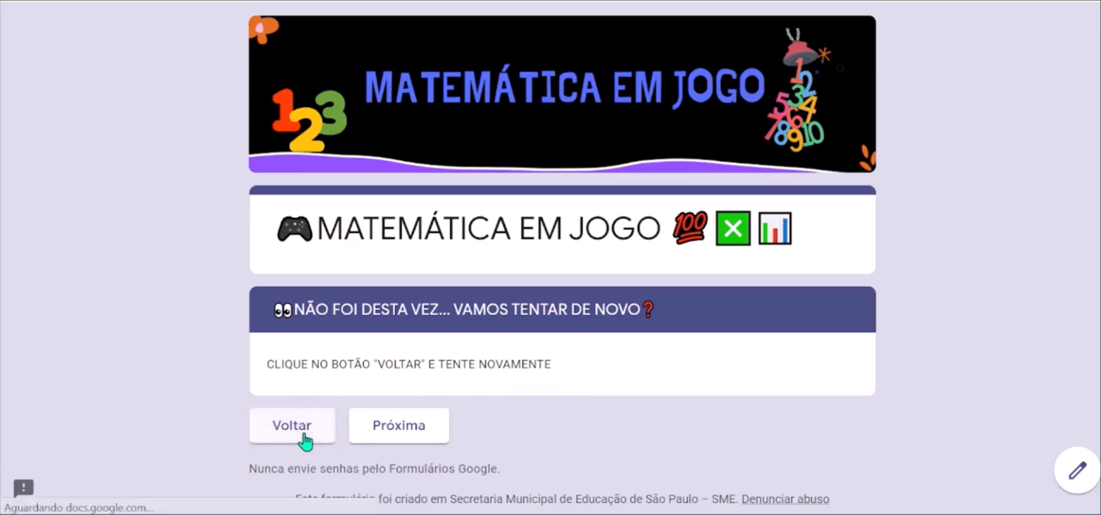
{"action": "scroll", "coordinate": [305, 440], "scroll_direction": "down", "scroll_amount": 6}
{"action": "scroll", "coordinate": [305, 440], "scroll_direction": "down", "scroll_amount": 2}
{"action": "scroll", "coordinate": [327, 377], "scroll_direction": "down", "scroll_amount": 2}
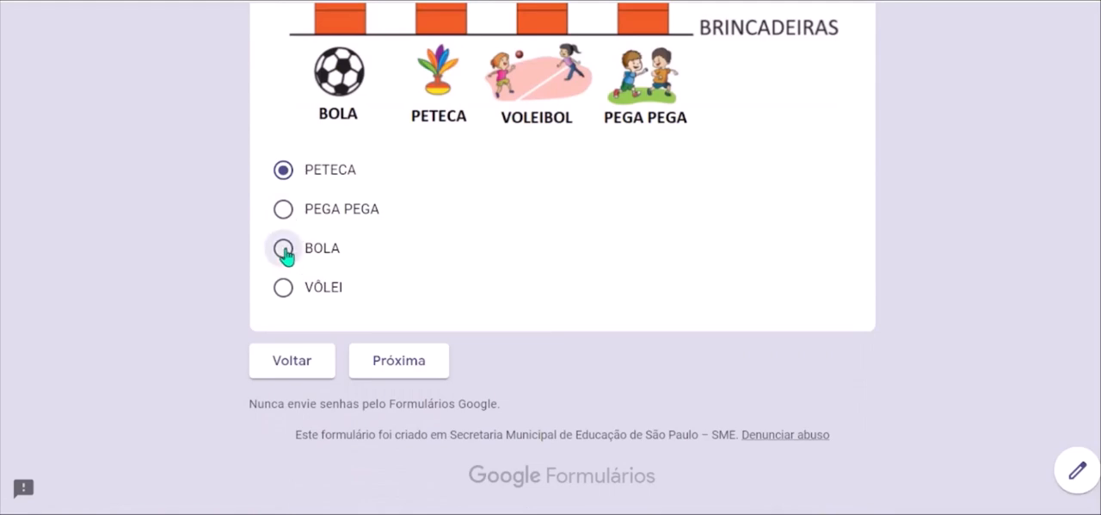
{"action": "left_click", "coordinate": [411, 362]}
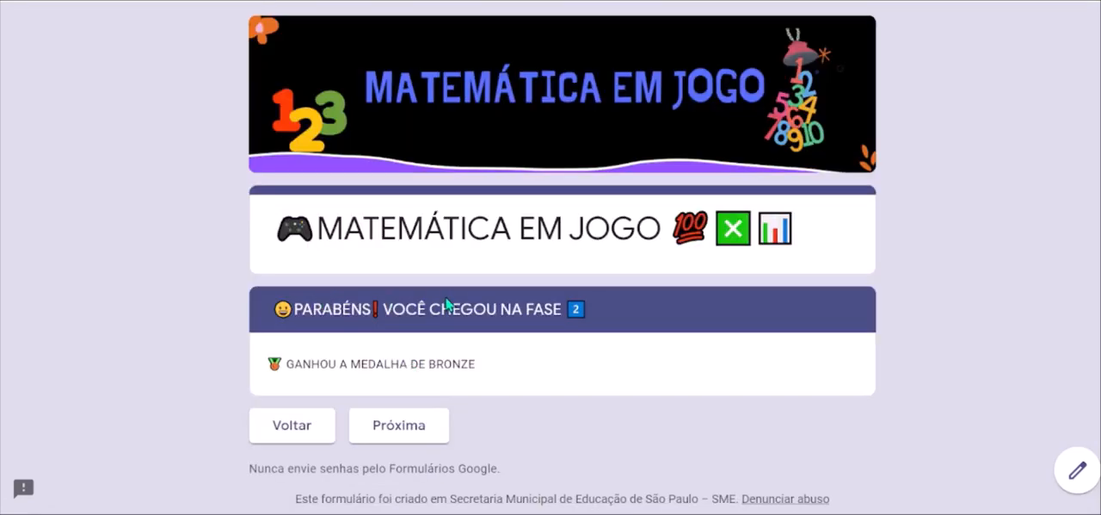
Continue from the bronze medal section to FASE 2 and examine its illustrated laterality question.
{"action": "left_click", "coordinate": [425, 424]}
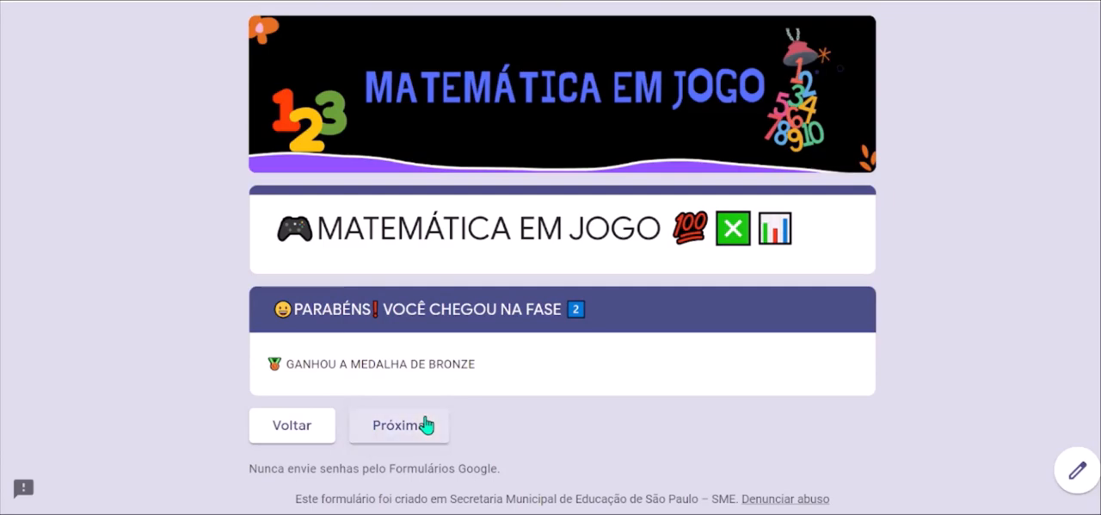
{"action": "scroll", "coordinate": [425, 423], "scroll_direction": "down", "scroll_amount": 4}
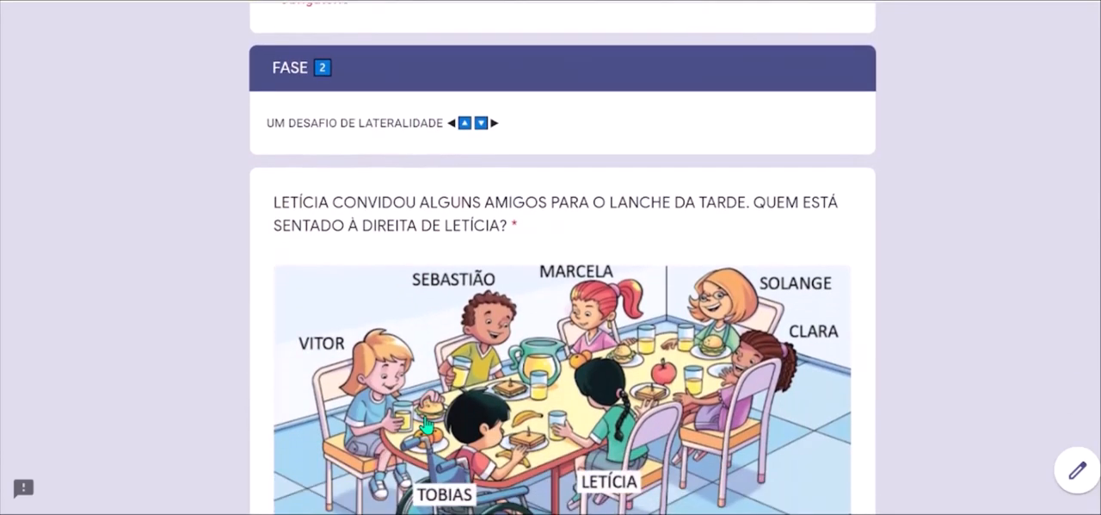
{"action": "scroll", "coordinate": [425, 423], "scroll_direction": "up", "scroll_amount": 2}
{"action": "scroll", "coordinate": [425, 423], "scroll_direction": "down", "scroll_amount": 1}
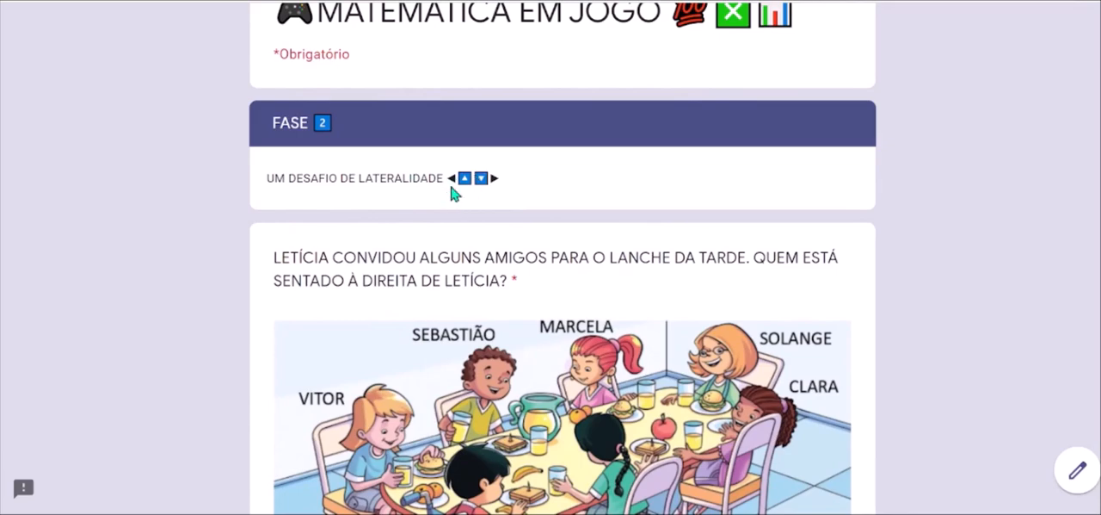
{"action": "scroll", "coordinate": [422, 379], "scroll_direction": "down", "scroll_amount": 2}
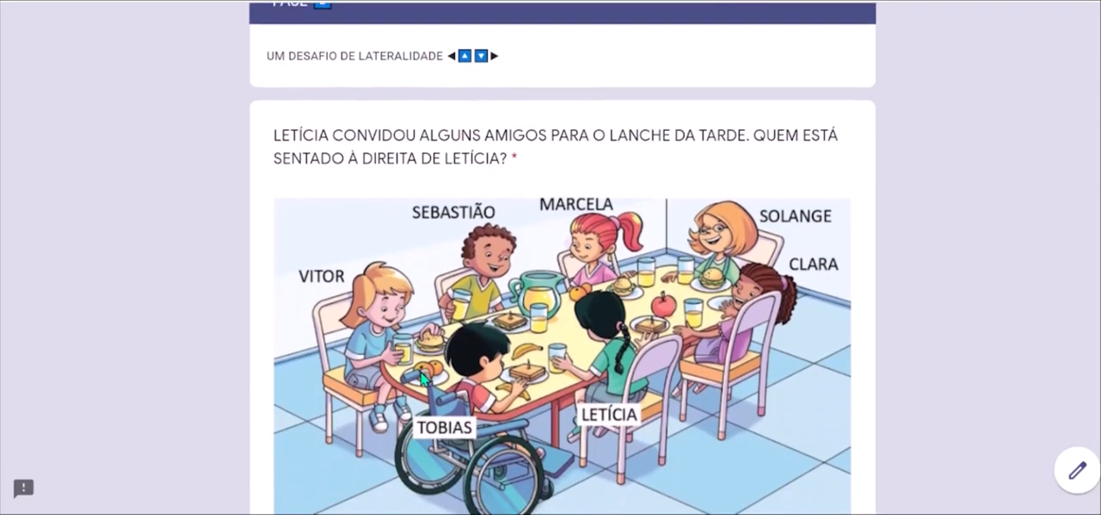
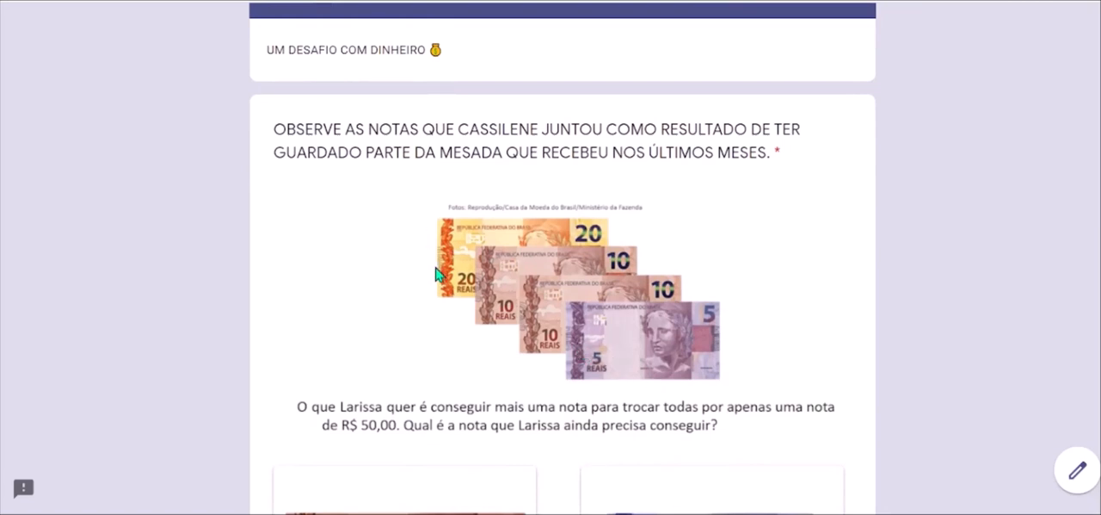
Review the FASE 3 money question about completing R$ 50,00 and submit the answer 5 REAIS.
{"action": "scroll", "coordinate": [482, 358], "scroll_direction": "down", "scroll_amount": 3}
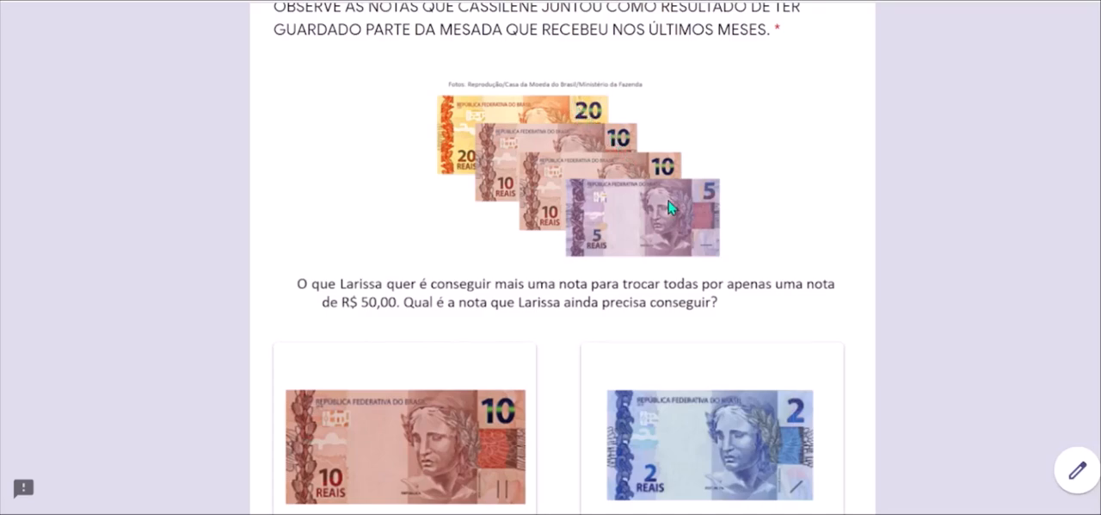
{"action": "scroll", "coordinate": [669, 206], "scroll_direction": "down", "scroll_amount": 4}
{"action": "scroll", "coordinate": [669, 206], "scroll_direction": "up", "scroll_amount": 6}
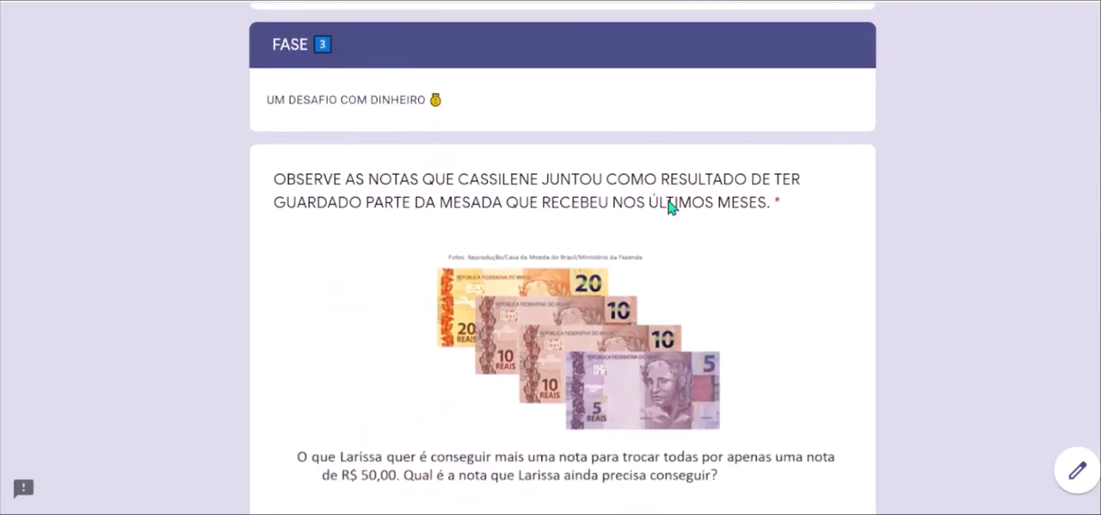
{"action": "scroll", "coordinate": [669, 207], "scroll_direction": "down", "scroll_amount": 2}
{"action": "scroll", "coordinate": [687, 271], "scroll_direction": "down", "scroll_amount": 4}
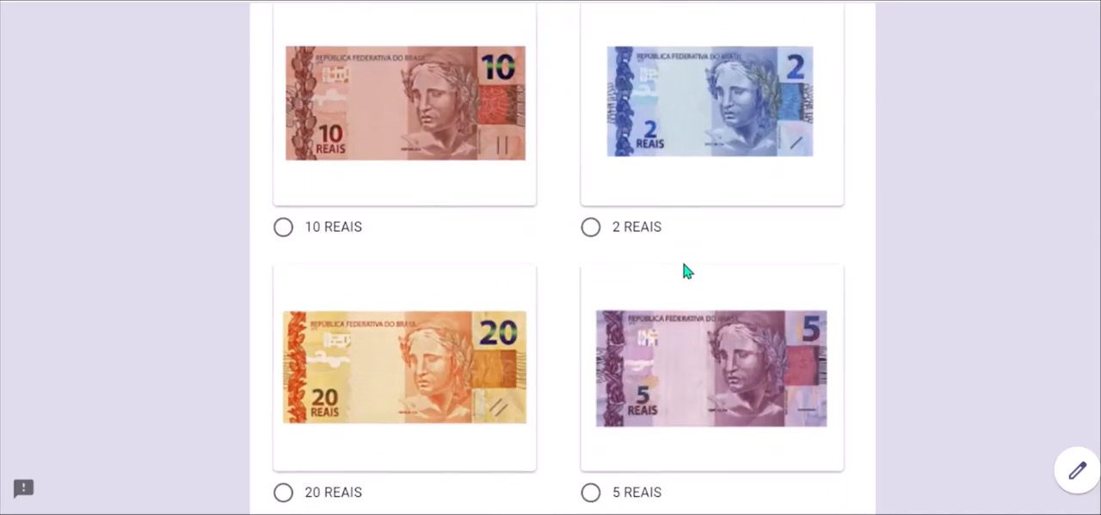
{"action": "scroll", "coordinate": [652, 418], "scroll_direction": "down", "scroll_amount": 3}
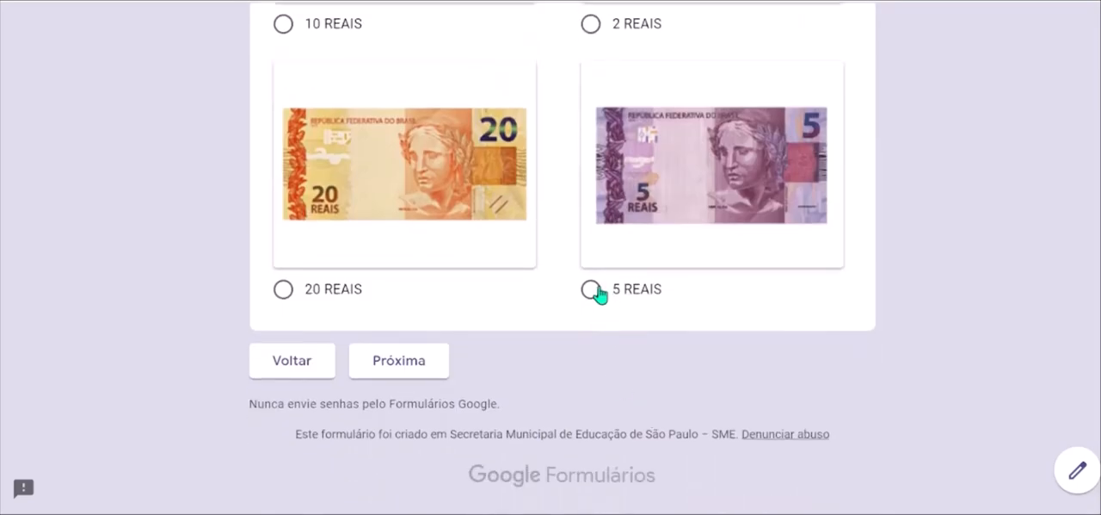
{"action": "left_click", "coordinate": [592, 290]}
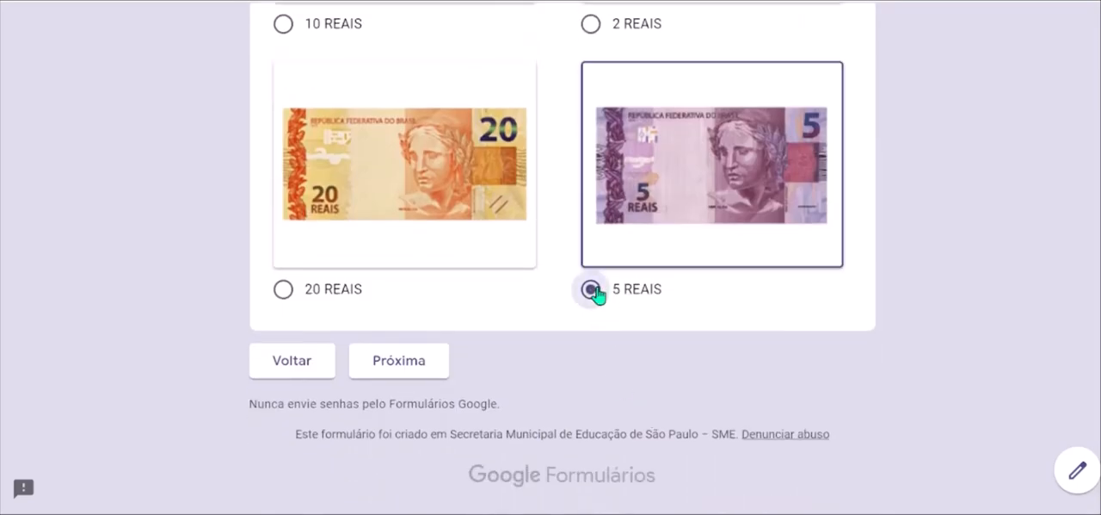
{"action": "left_click", "coordinate": [402, 363]}
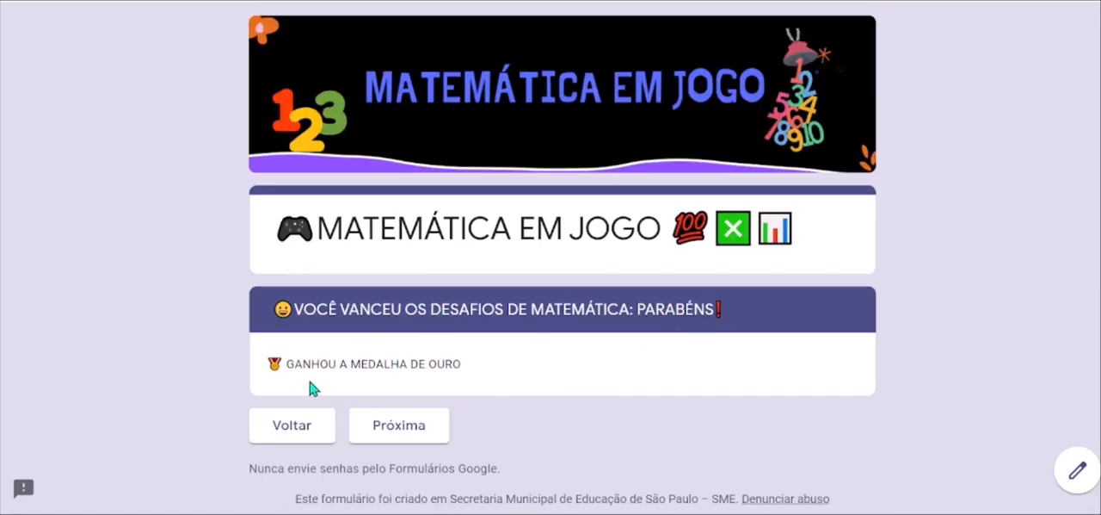
Continue from the gold medal section to AVALIAÇÃO DO JOGO and examine its name, class and opinion questions.
{"action": "left_click", "coordinate": [399, 430]}
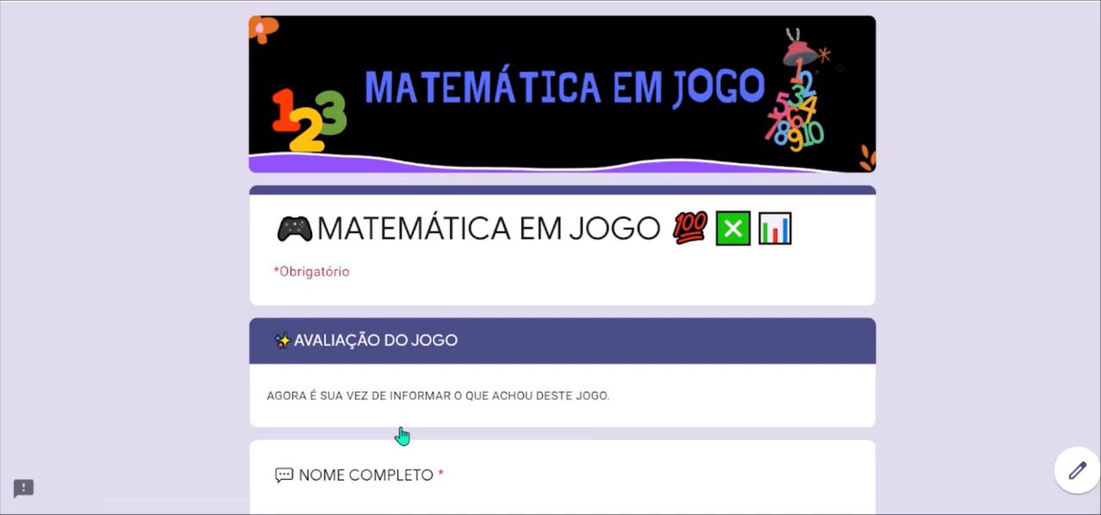
{"action": "scroll", "coordinate": [402, 436], "scroll_direction": "down", "scroll_amount": 3}
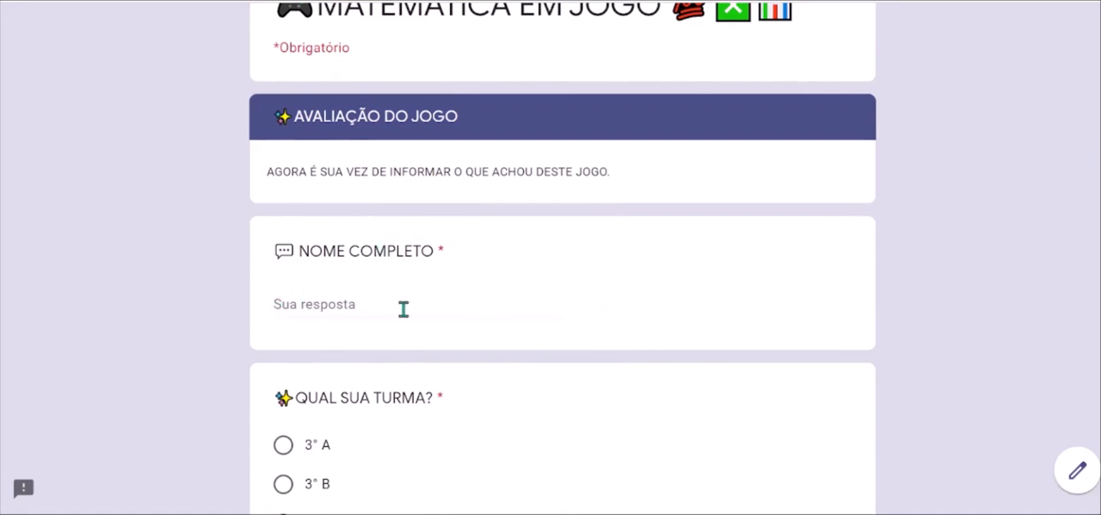
{"action": "scroll", "coordinate": [405, 311], "scroll_direction": "down", "scroll_amount": 1}
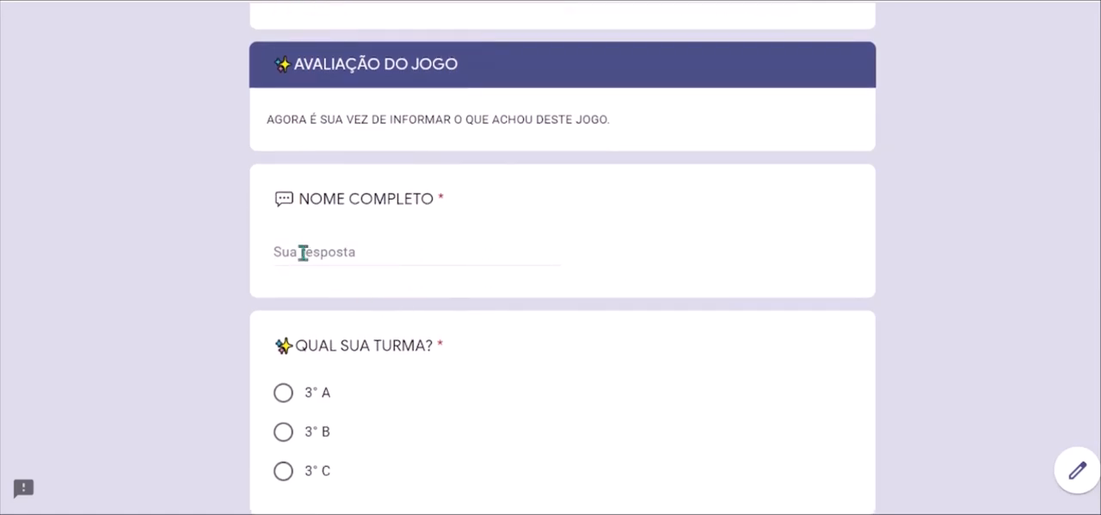
{"action": "scroll", "coordinate": [391, 450], "scroll_direction": "down", "scroll_amount": 1}
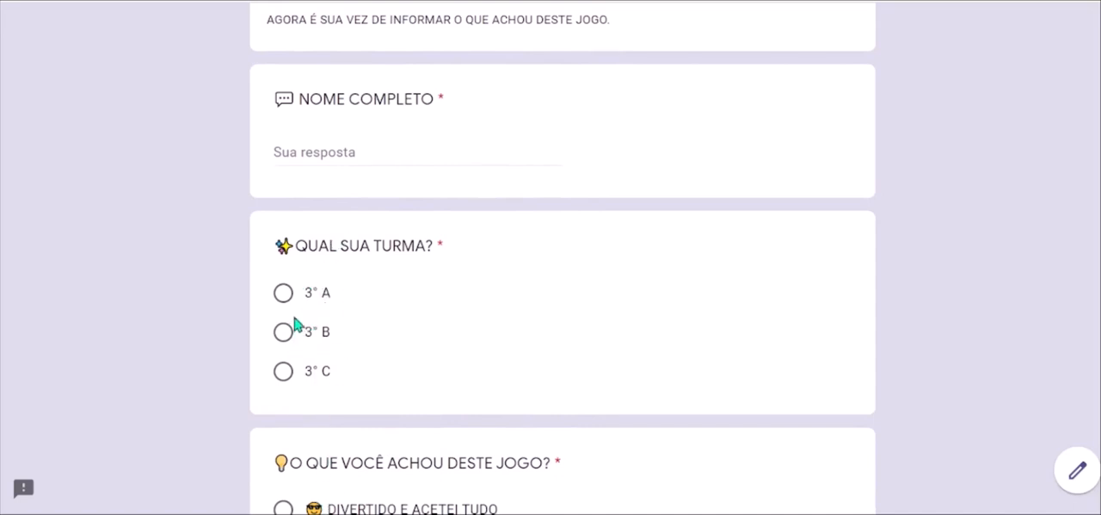
{"action": "scroll", "coordinate": [295, 379], "scroll_direction": "down", "scroll_amount": 1}
{"action": "scroll", "coordinate": [295, 384], "scroll_direction": "down", "scroll_amount": 1}
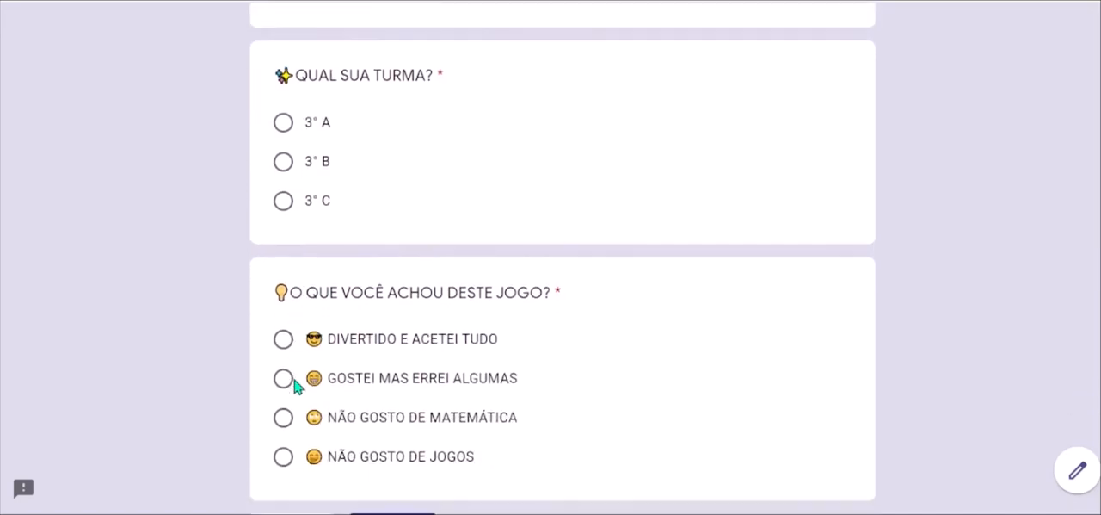
{"action": "scroll", "coordinate": [295, 386], "scroll_direction": "up", "scroll_amount": 2}
Enter a sample full name and choose a class in the game's evaluation section.
{"action": "left_click", "coordinate": [306, 164]}
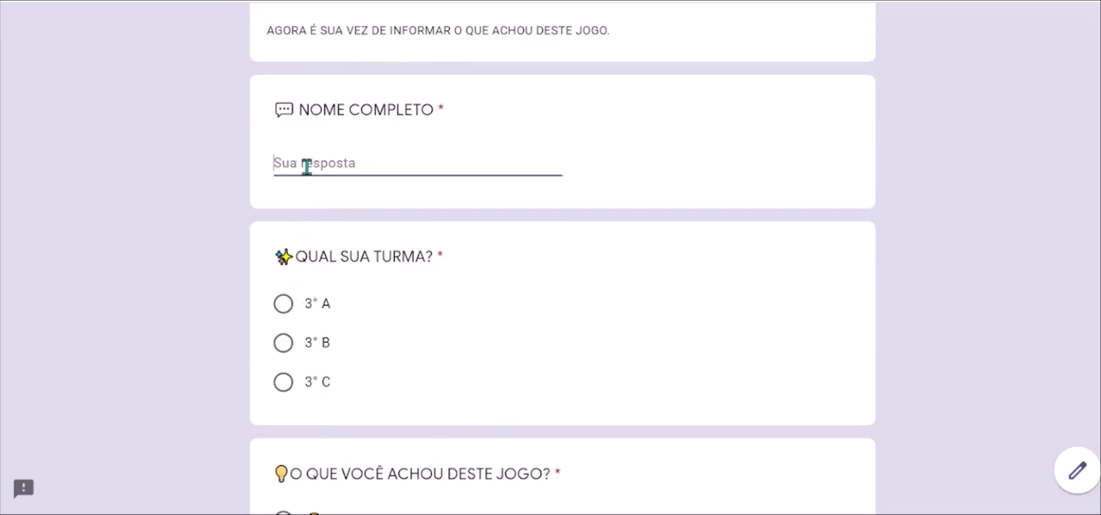
{"action": "type", "text": "MARCIA FULANINHA"}
{"action": "scroll", "coordinate": [306, 166], "scroll_direction": "down", "scroll_amount": 2}
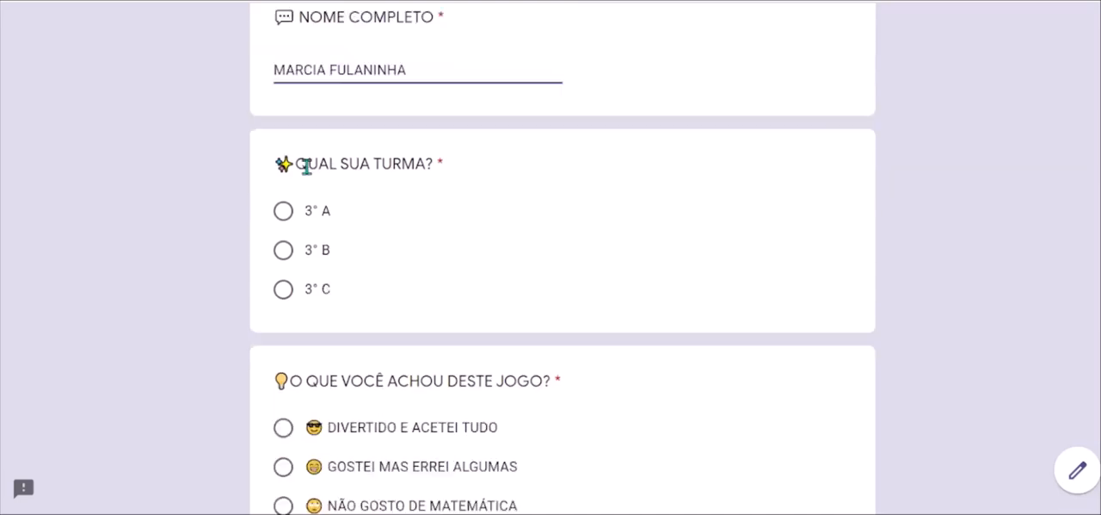
{"action": "left_click", "coordinate": [283, 225]}
{"action": "scroll", "coordinate": [570, 260], "scroll_direction": "down", "scroll_amount": 3}
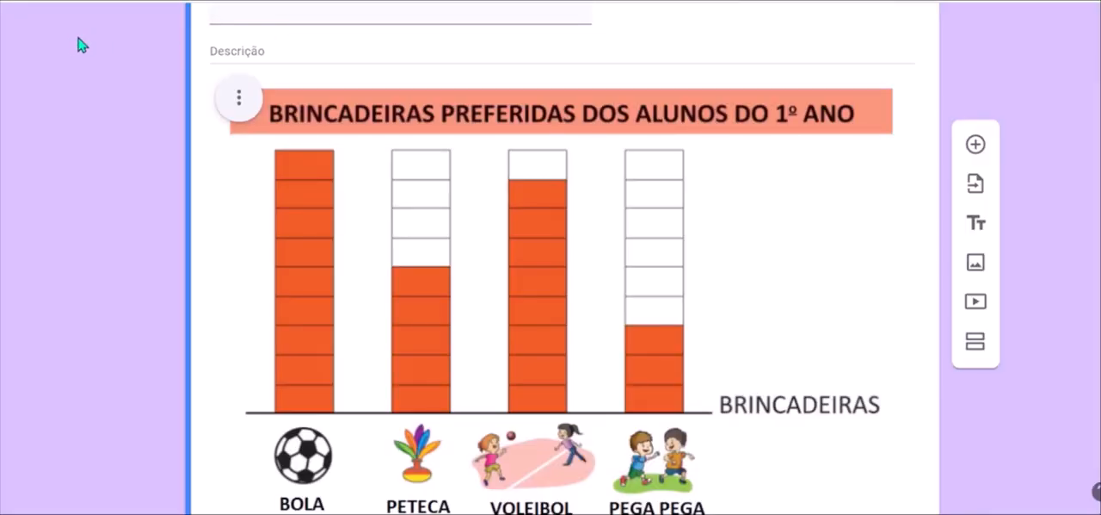
Return to the list of forms, browse the earlier ones and open the form "Game".
{"action": "left_click", "coordinate": [31, 2]}
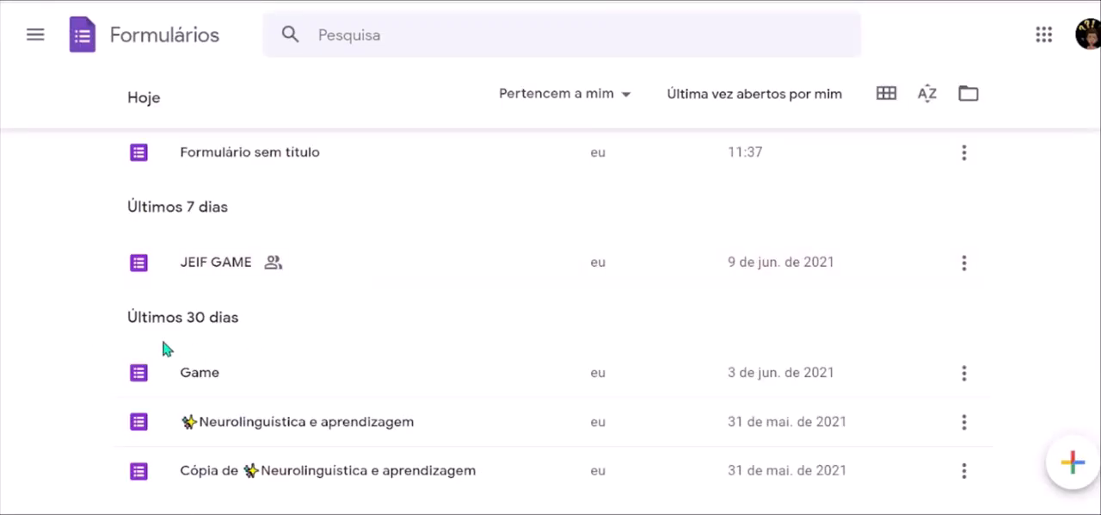
{"action": "scroll", "coordinate": [384, 285], "scroll_direction": "down", "scroll_amount": 1}
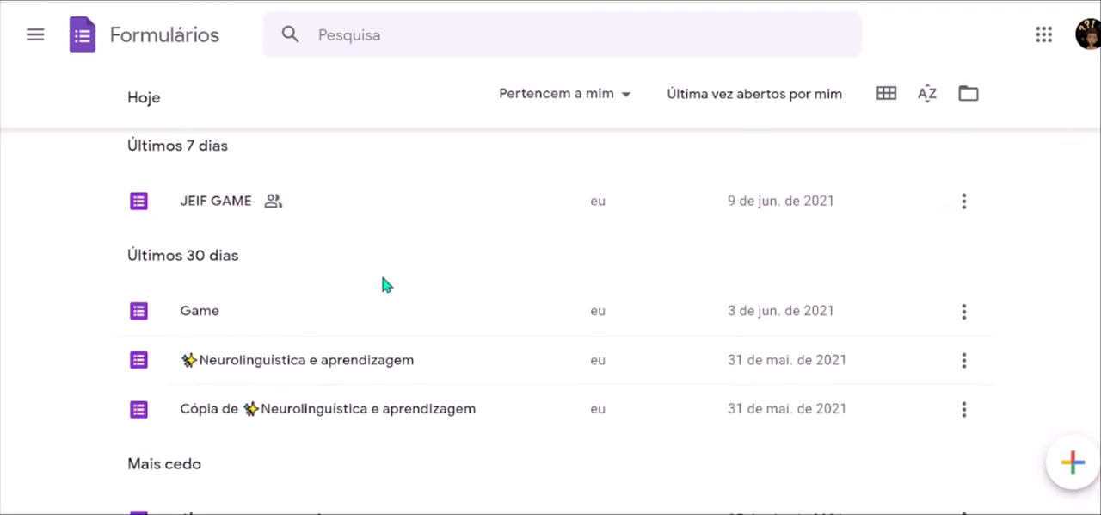
{"action": "scroll", "coordinate": [383, 285], "scroll_direction": "down", "scroll_amount": 3}
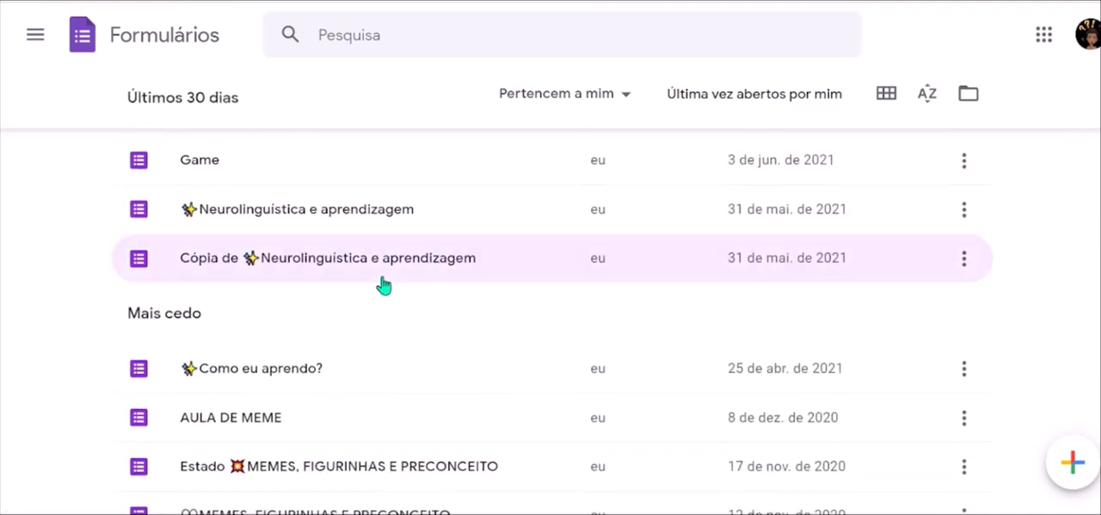
{"action": "scroll", "coordinate": [383, 285], "scroll_direction": "down", "scroll_amount": 2}
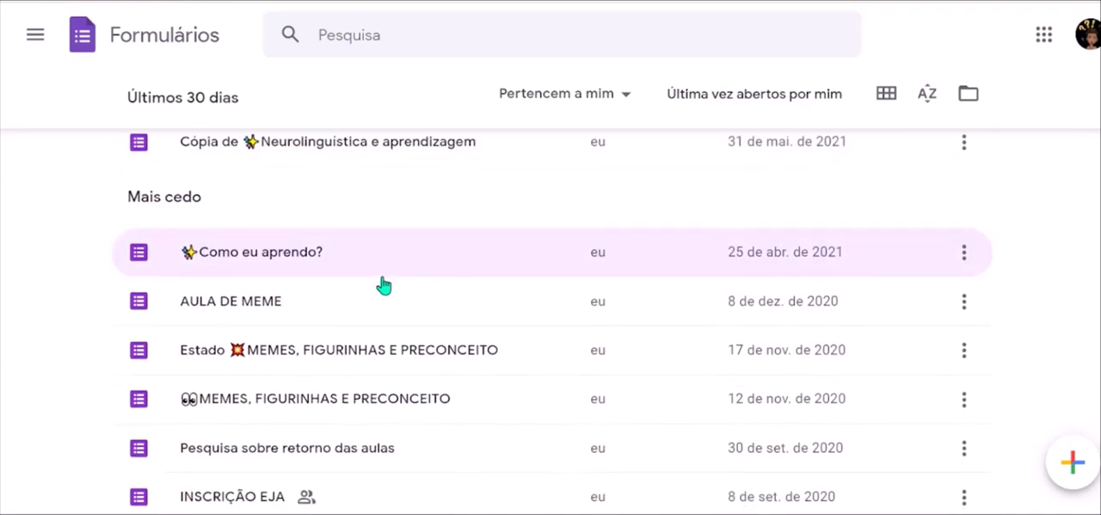
{"action": "scroll", "coordinate": [384, 285], "scroll_direction": "down", "scroll_amount": 1}
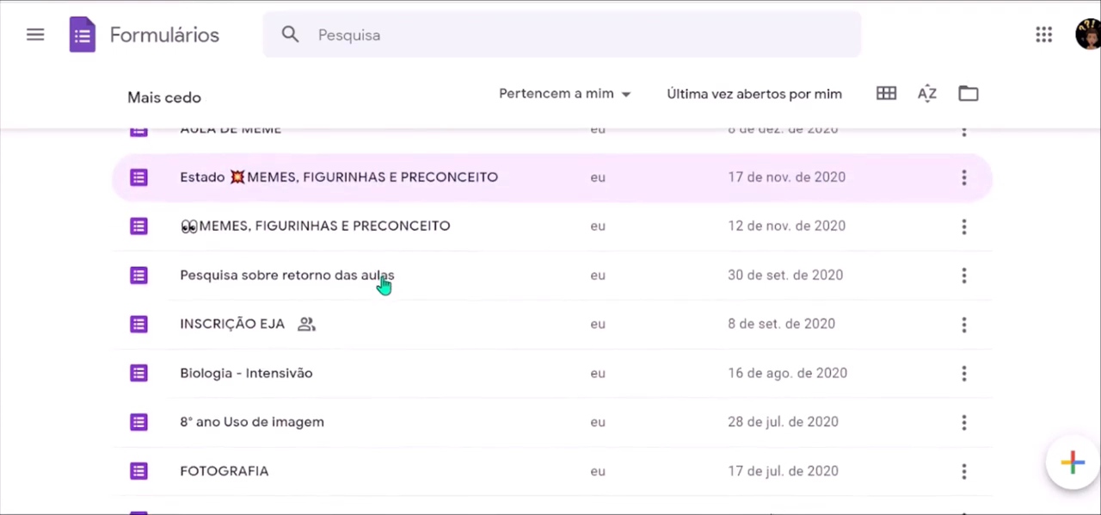
{"action": "scroll", "coordinate": [384, 285], "scroll_direction": "up", "scroll_amount": 4}
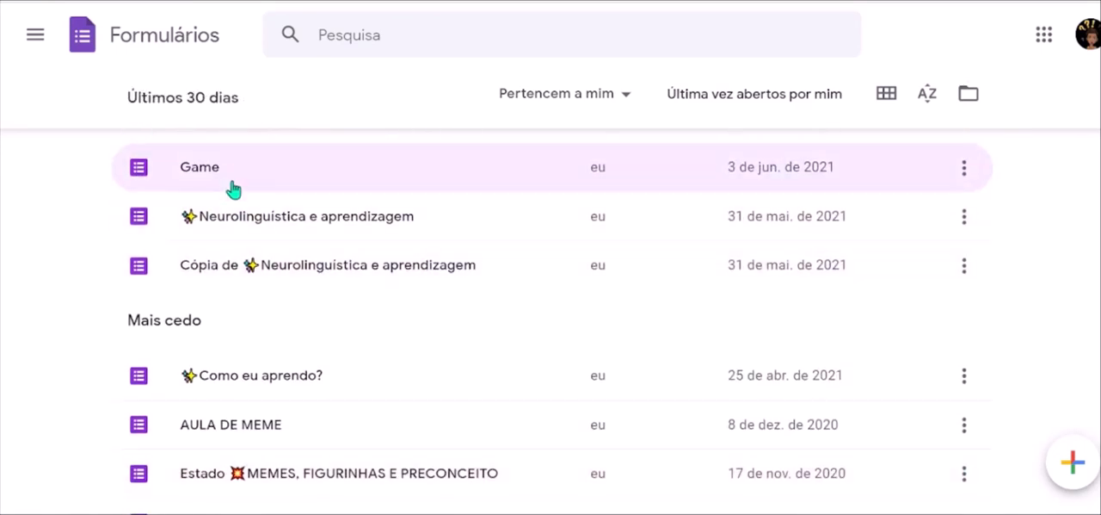
{"action": "left_click", "coordinate": [219, 175]}
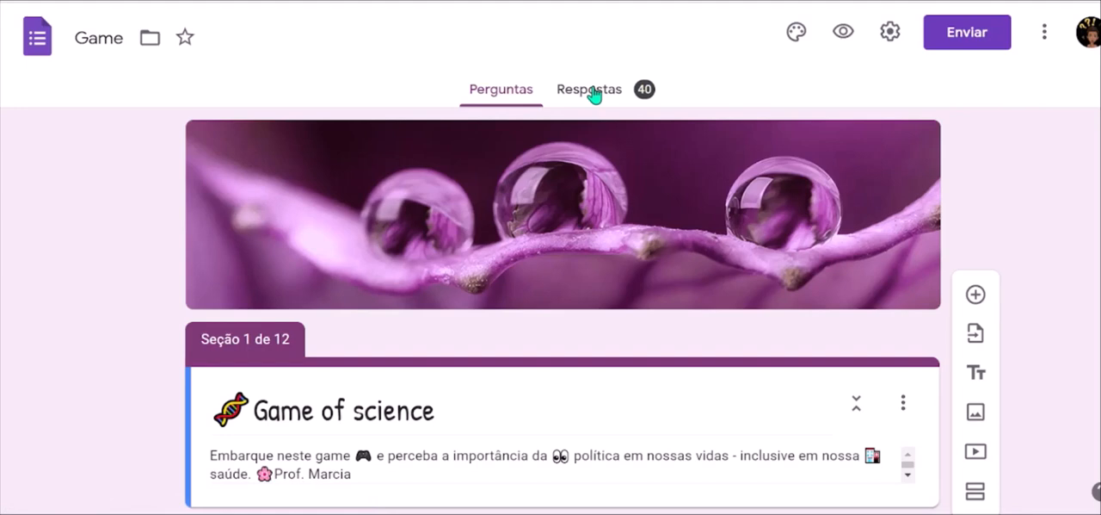
Open the response summary of the Game form and examine the Nome Completo and Minha turma charts.
{"action": "left_click", "coordinate": [594, 95]}
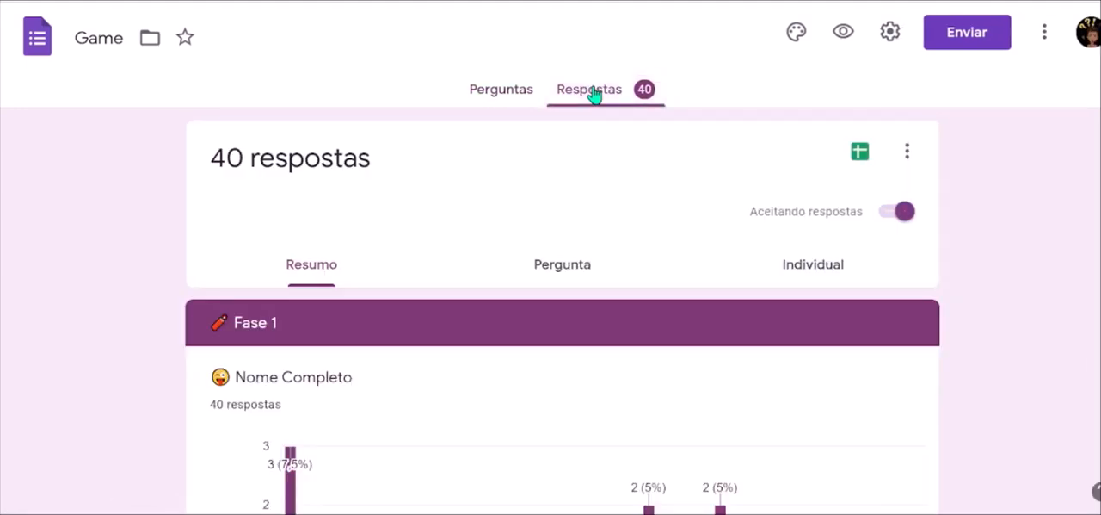
{"action": "scroll", "coordinate": [557, 380], "scroll_direction": "down", "scroll_amount": 5}
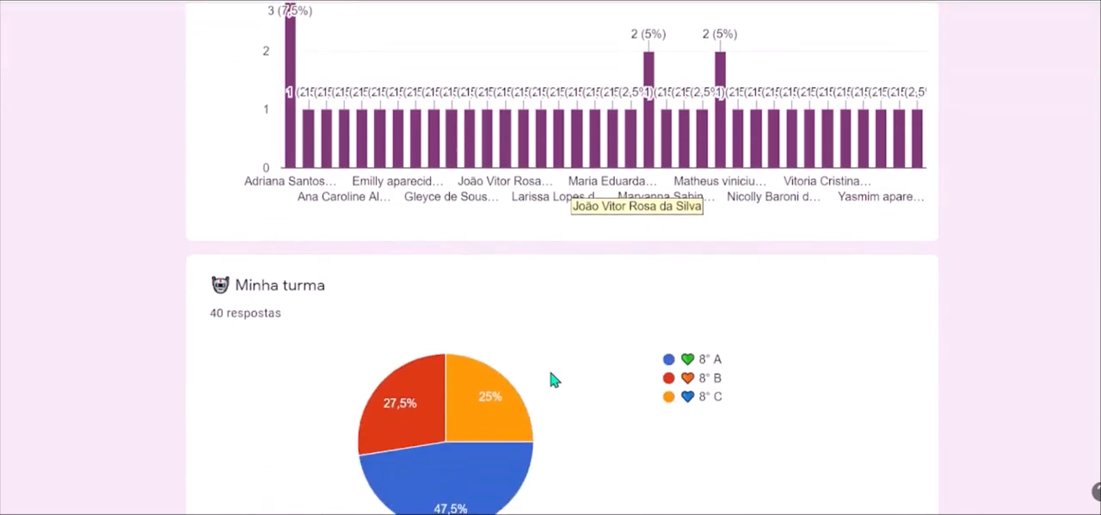
{"action": "scroll", "coordinate": [553, 379], "scroll_direction": "down", "scroll_amount": 2}
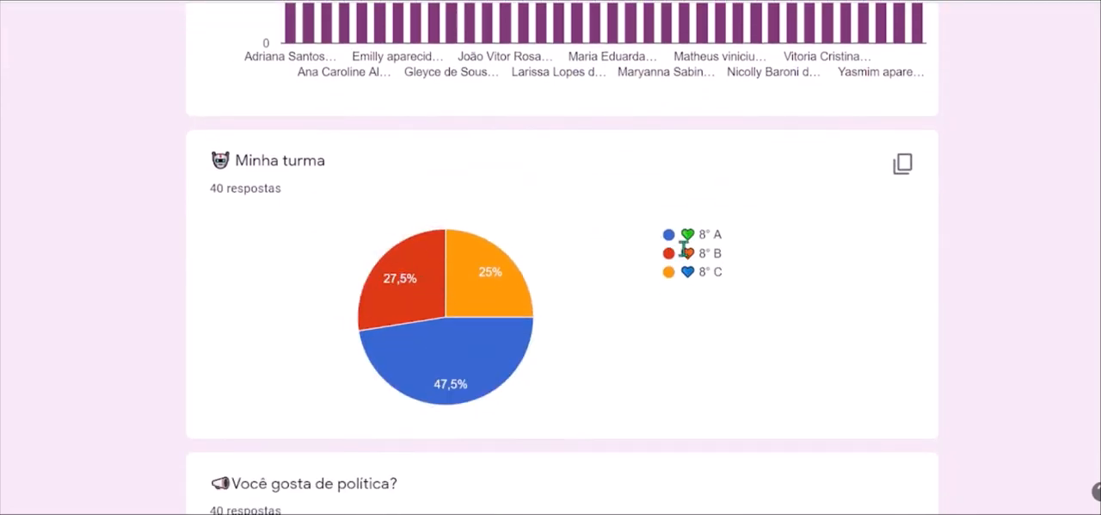
{"action": "mouse_move", "coordinate": [461, 380]}
{"action": "mouse_move", "coordinate": [524, 362]}
{"action": "mouse_move", "coordinate": [490, 286]}
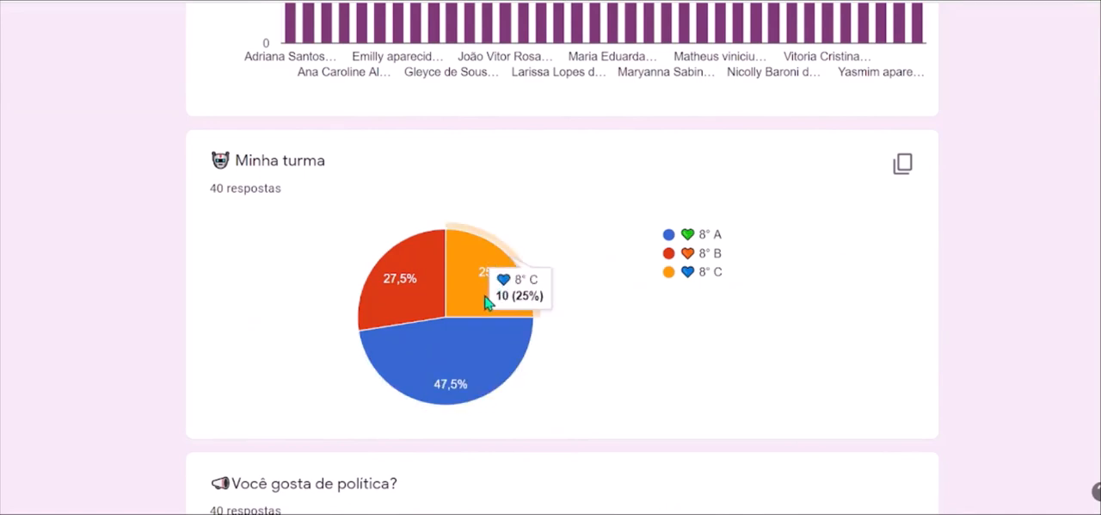
{"action": "mouse_move", "coordinate": [398, 310]}
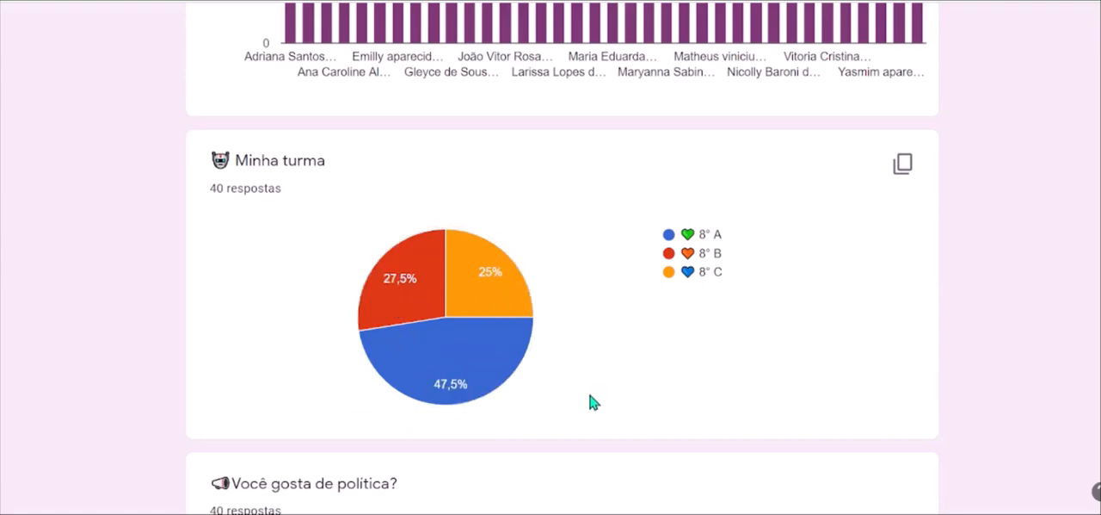
Examine the SIM and NÃO shares in the "Você gosta de política?" chart.
{"action": "scroll", "coordinate": [592, 399], "scroll_direction": "down", "scroll_amount": 3}
{"action": "scroll", "coordinate": [592, 398], "scroll_direction": "down", "scroll_amount": 1}
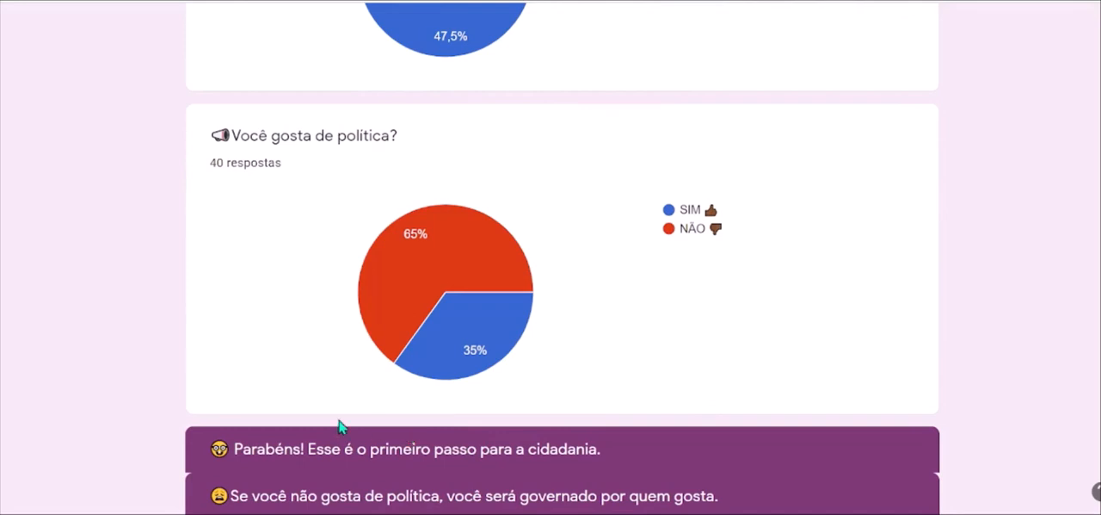
{"action": "mouse_move", "coordinate": [400, 271]}
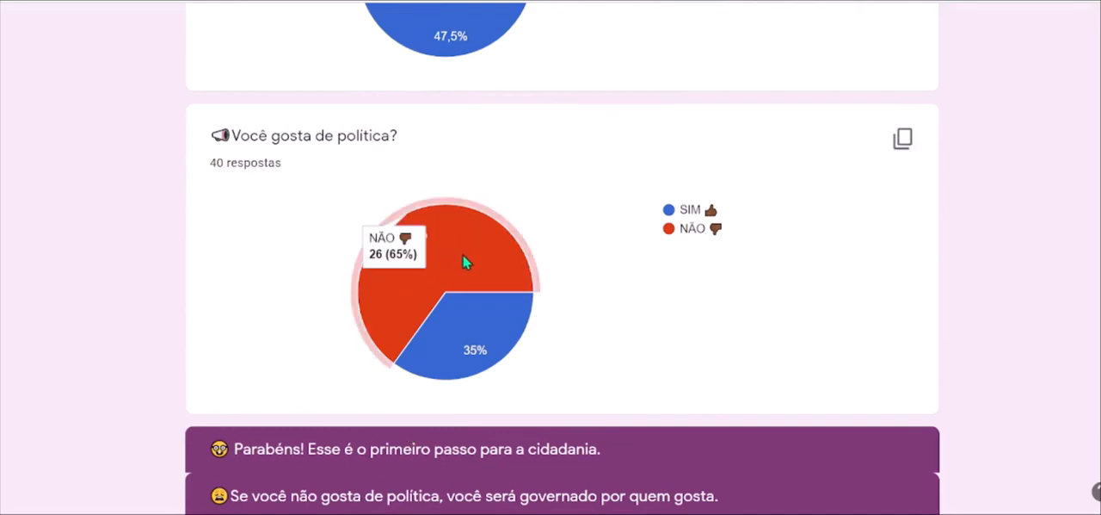
{"action": "scroll", "coordinate": [493, 373], "scroll_direction": "down", "scroll_amount": 8}
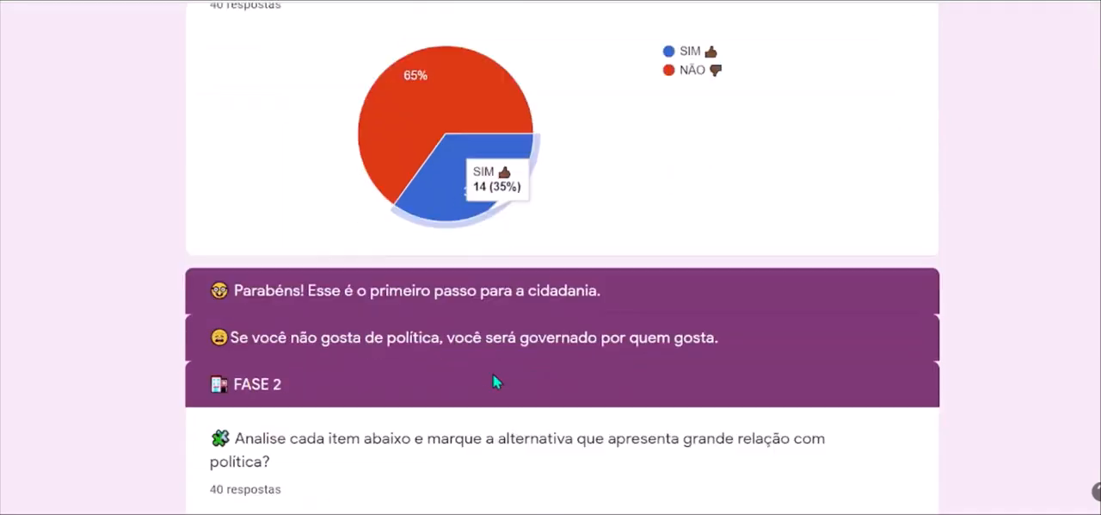
Examine the Fase 3: Puberdade knowledge chart across all its topics, and look over the written opinions about the activity.
{"action": "scroll", "coordinate": [493, 381], "scroll_direction": "down", "scroll_amount": 6}
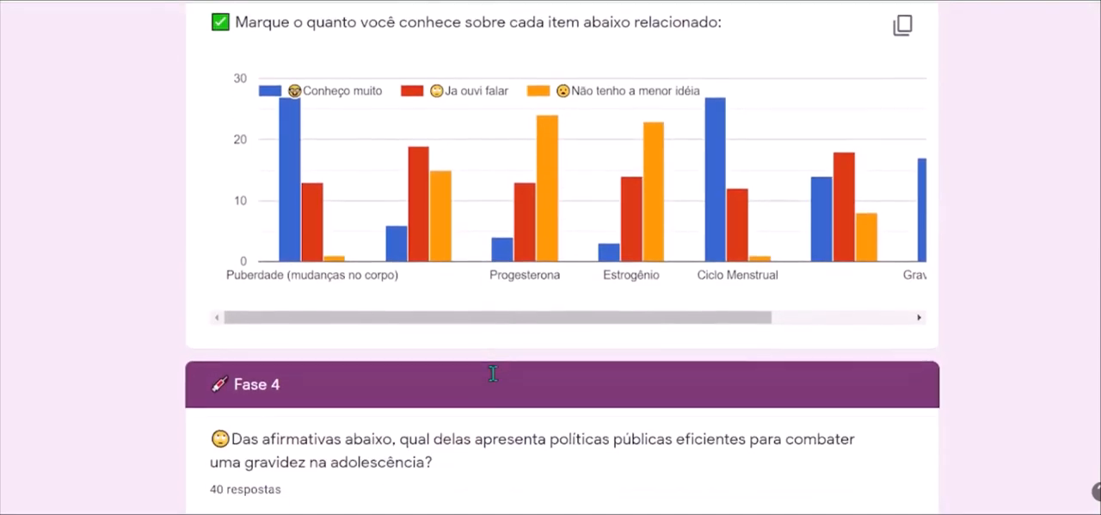
{"action": "scroll", "coordinate": [493, 382], "scroll_direction": "up", "scroll_amount": 1}
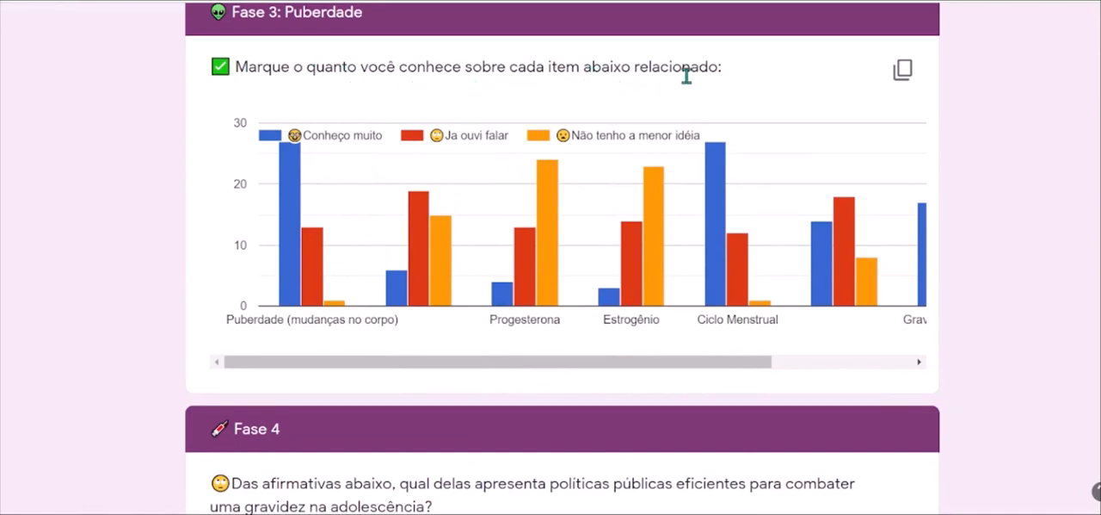
{"action": "mouse_move", "coordinate": [314, 292]}
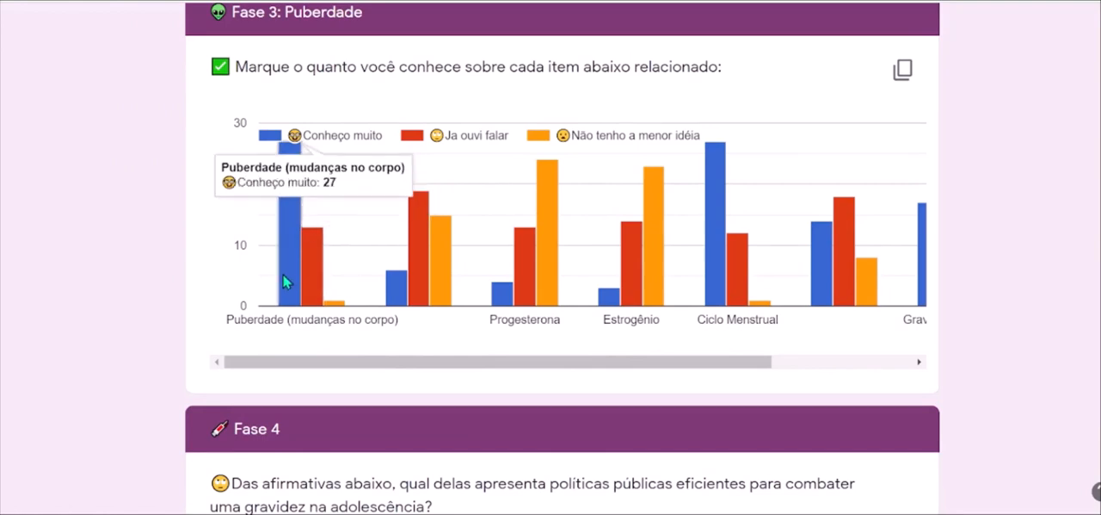
{"action": "mouse_move", "coordinate": [279, 293]}
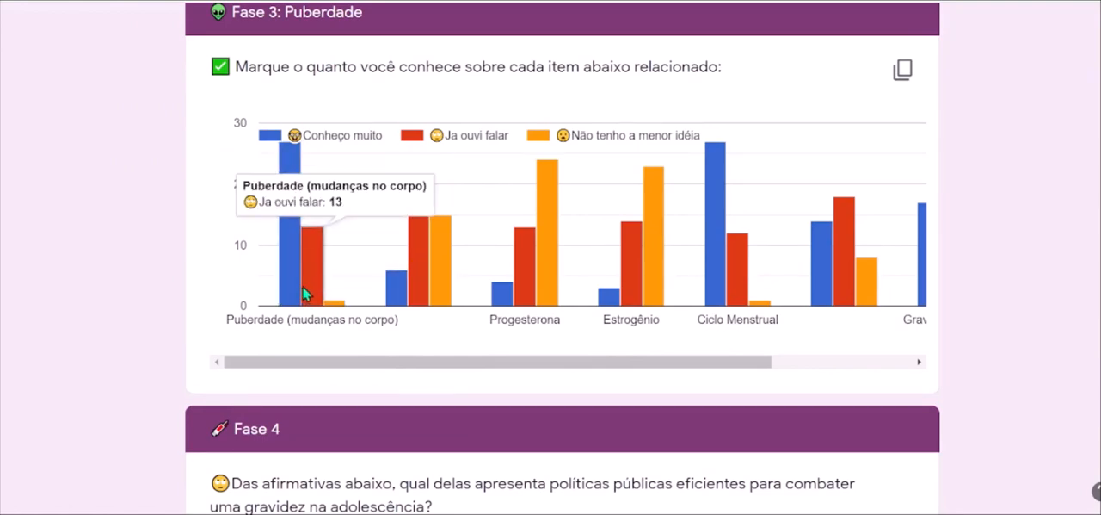
{"action": "mouse_move", "coordinate": [286, 263]}
{"action": "mouse_move", "coordinate": [554, 277]}
{"action": "scroll", "coordinate": [554, 277], "scroll_direction": "right", "scroll_amount": 3}
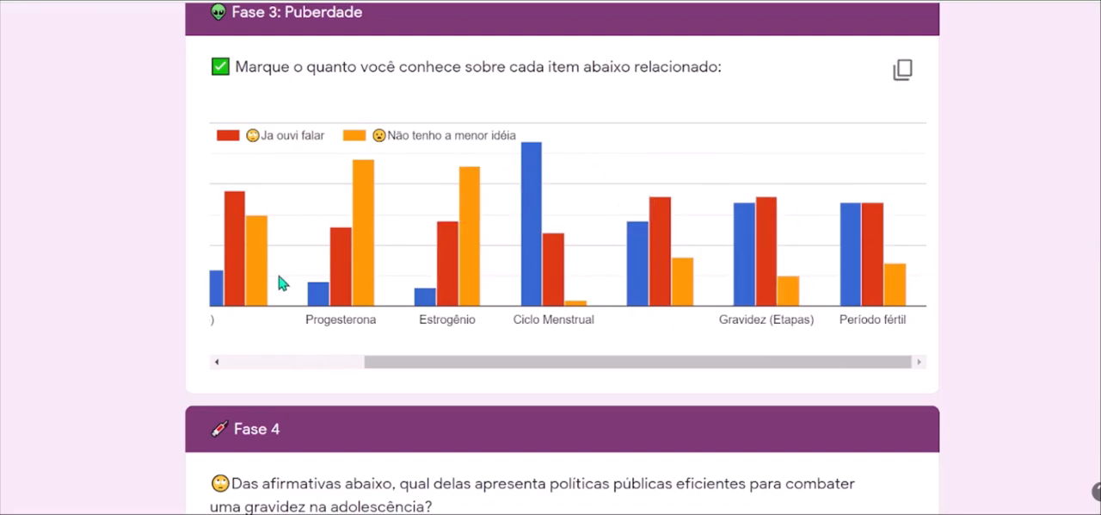
{"action": "scroll", "coordinate": [552, 324], "scroll_direction": "down", "scroll_amount": 12}
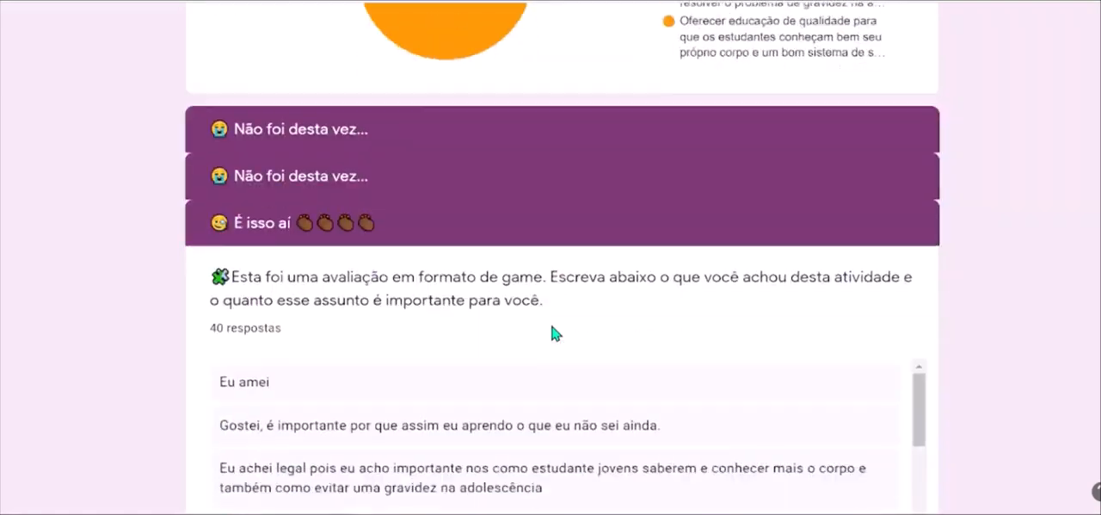
Read through the students' written answers on what they thought of the game-format assessment and how important the subject is to them.
{"action": "scroll", "coordinate": [555, 333], "scroll_direction": "down", "scroll_amount": 1}
{"action": "scroll", "coordinate": [551, 332], "scroll_direction": "up", "scroll_amount": 2}
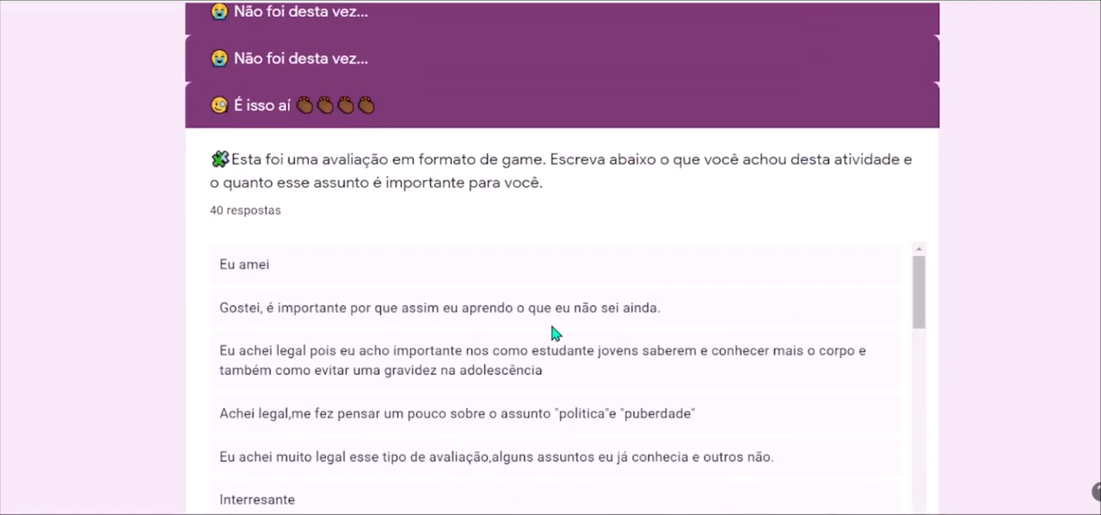
{"action": "scroll", "coordinate": [547, 325], "scroll_direction": "down", "scroll_amount": 1}
{"action": "scroll", "coordinate": [551, 325], "scroll_direction": "up", "scroll_amount": 1}
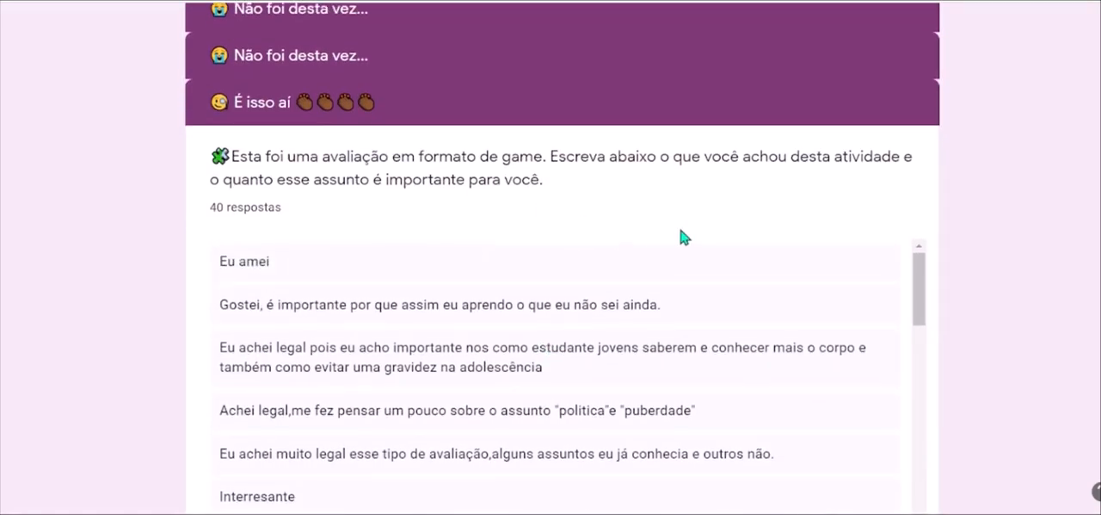
{"action": "scroll", "coordinate": [686, 235], "scroll_direction": "down", "scroll_amount": 1}
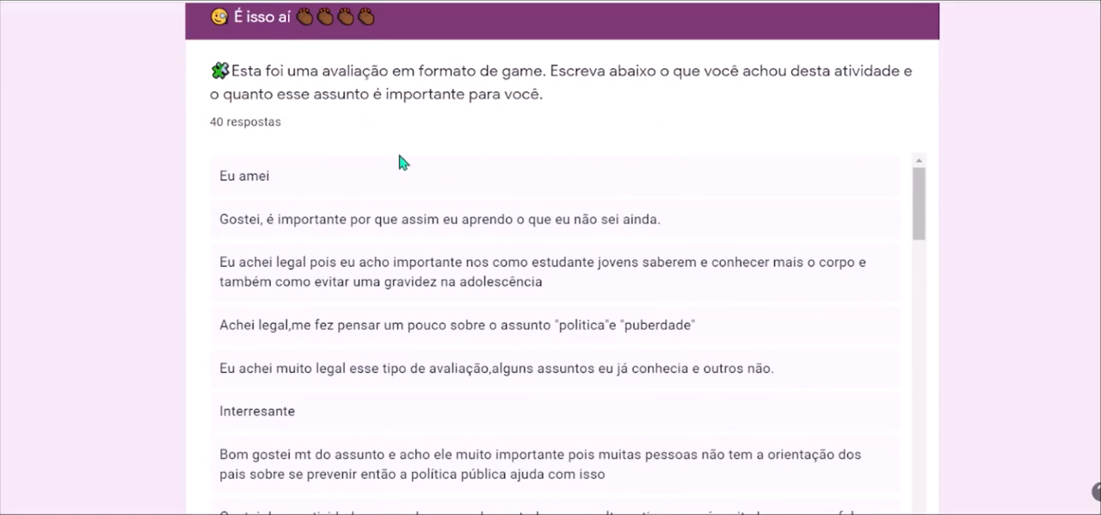
{"action": "scroll", "coordinate": [370, 153], "scroll_direction": "down", "scroll_amount": 2}
{"action": "scroll", "coordinate": [370, 152], "scroll_direction": "down", "scroll_amount": 1}
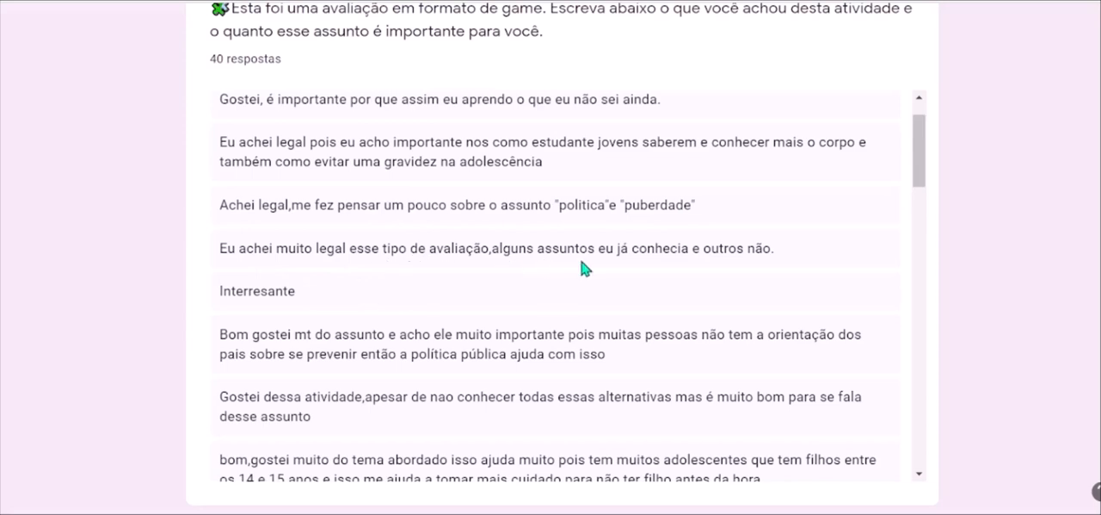
{"action": "scroll", "coordinate": [582, 267], "scroll_direction": "down", "scroll_amount": 7}
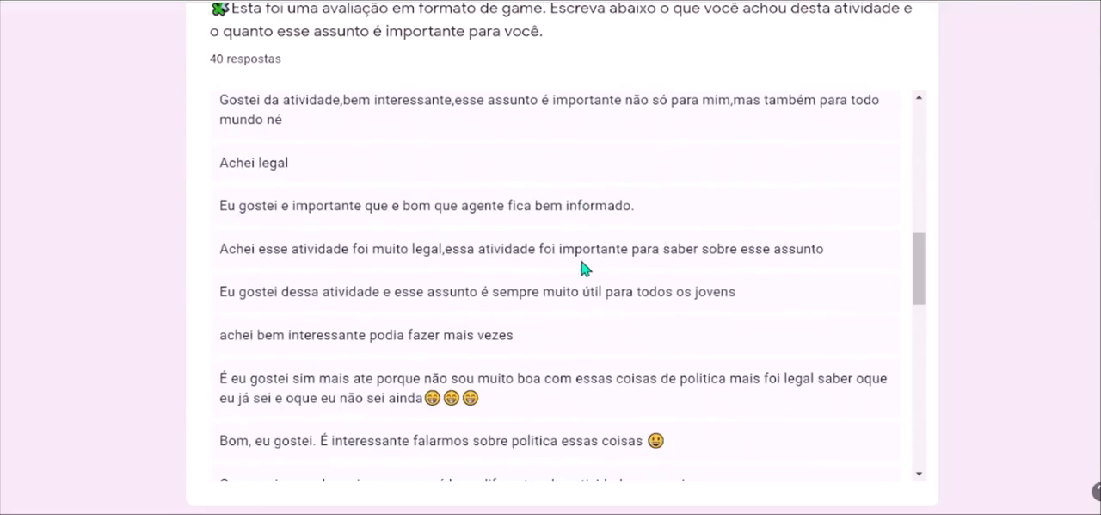
{"action": "scroll", "coordinate": [582, 267], "scroll_direction": "down", "scroll_amount": 5}
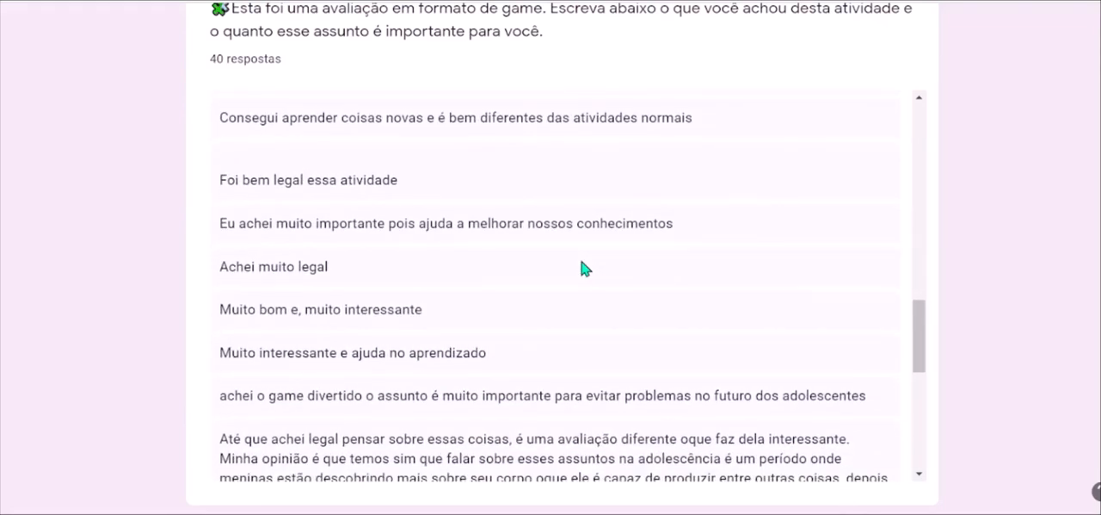